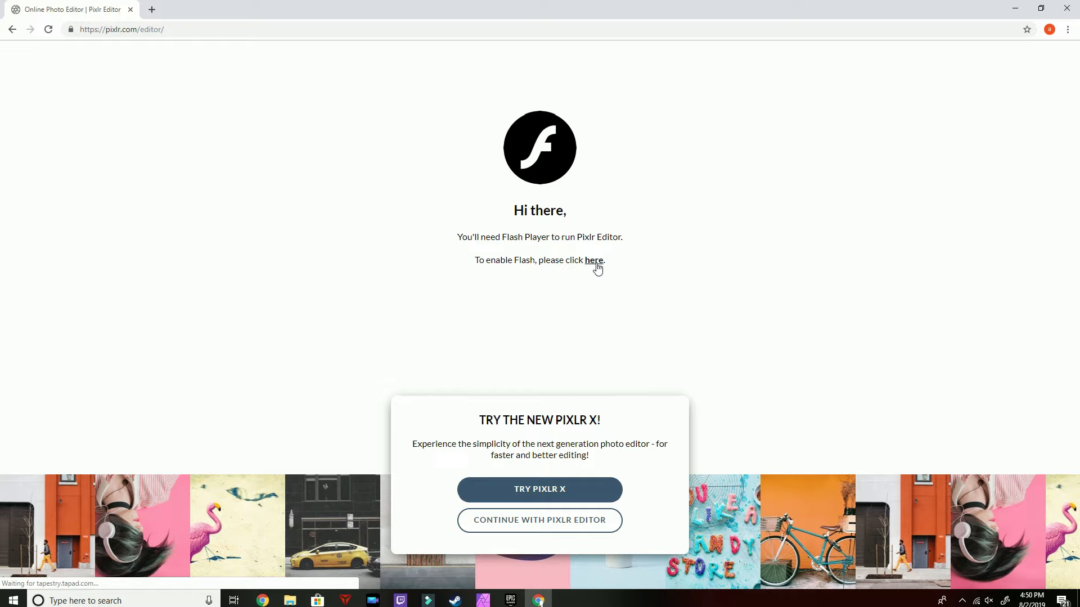
# Allow Flash to run the Pixlr Editor and start creating a new image
pyautogui.click(595, 264)
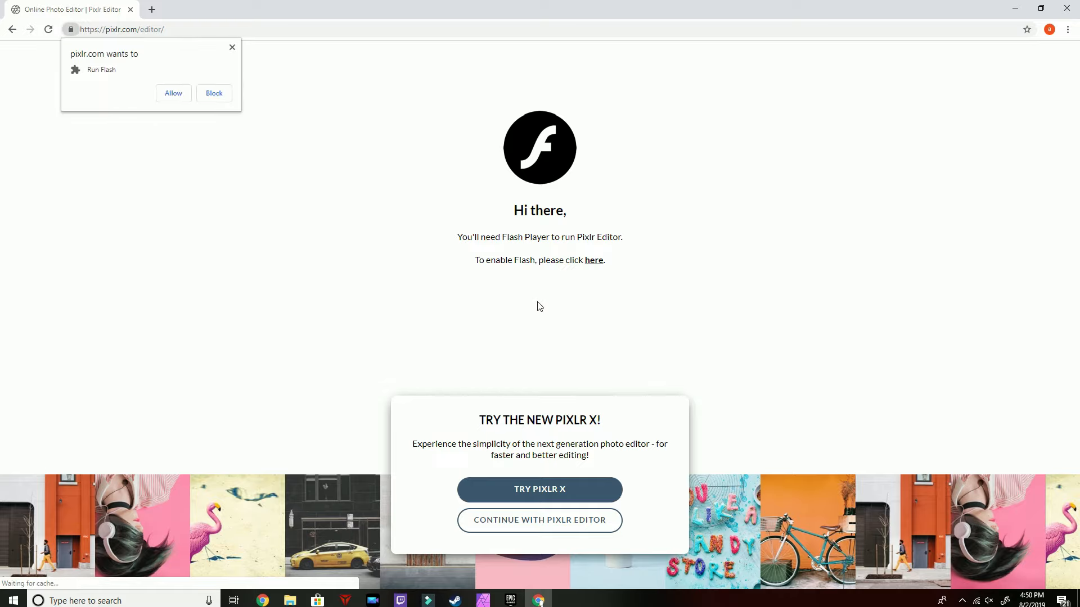
pyautogui.click(180, 96)
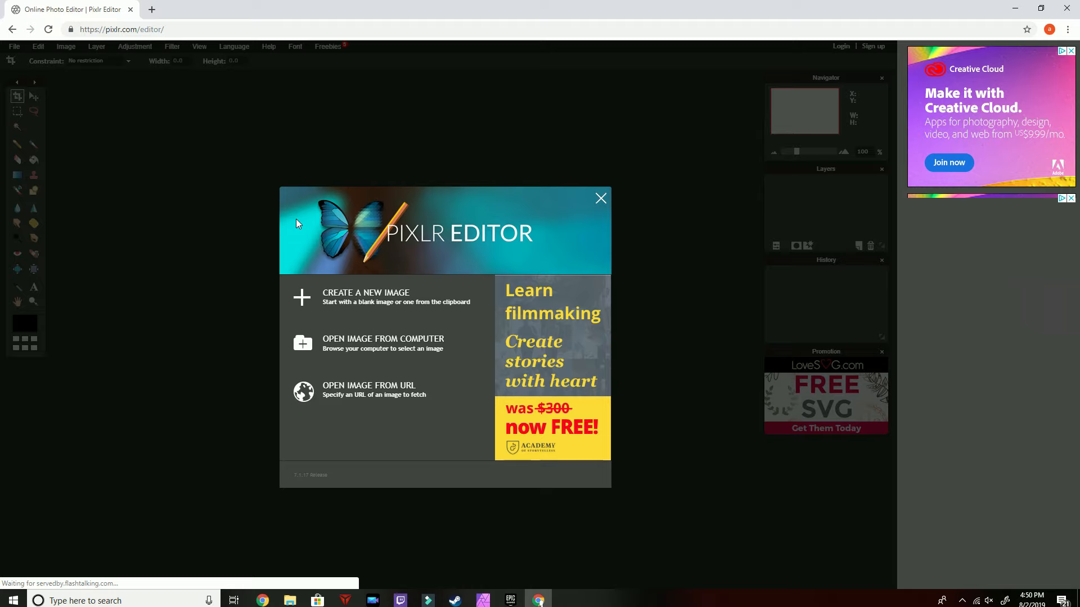
pyautogui.click(375, 295)
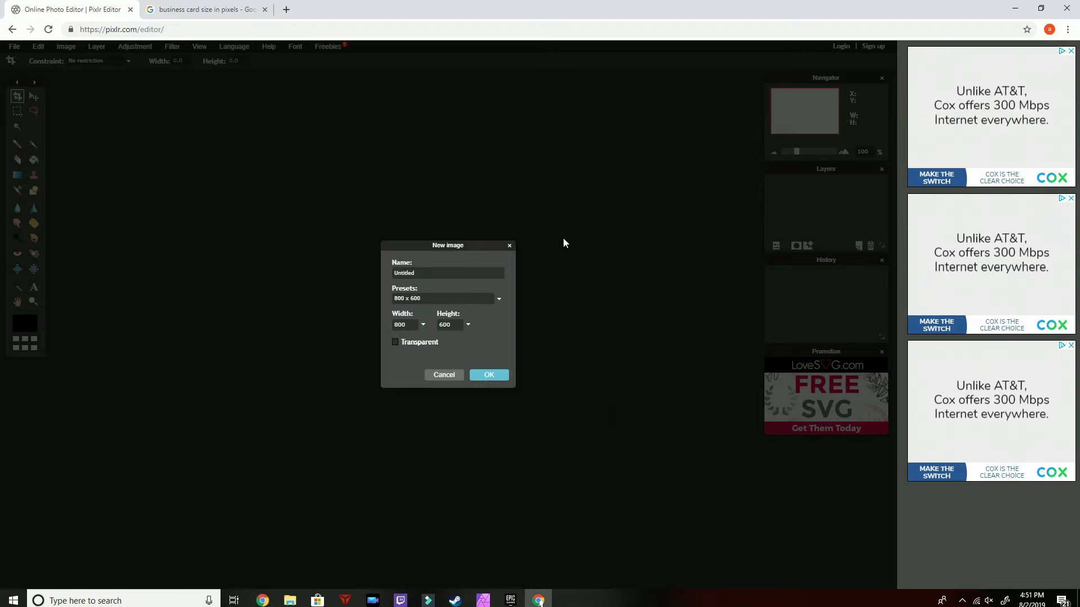
# Create a transparent 1050 x 600 image named card
pyautogui.doubleClick(417, 321)
pyautogui.write('1050')
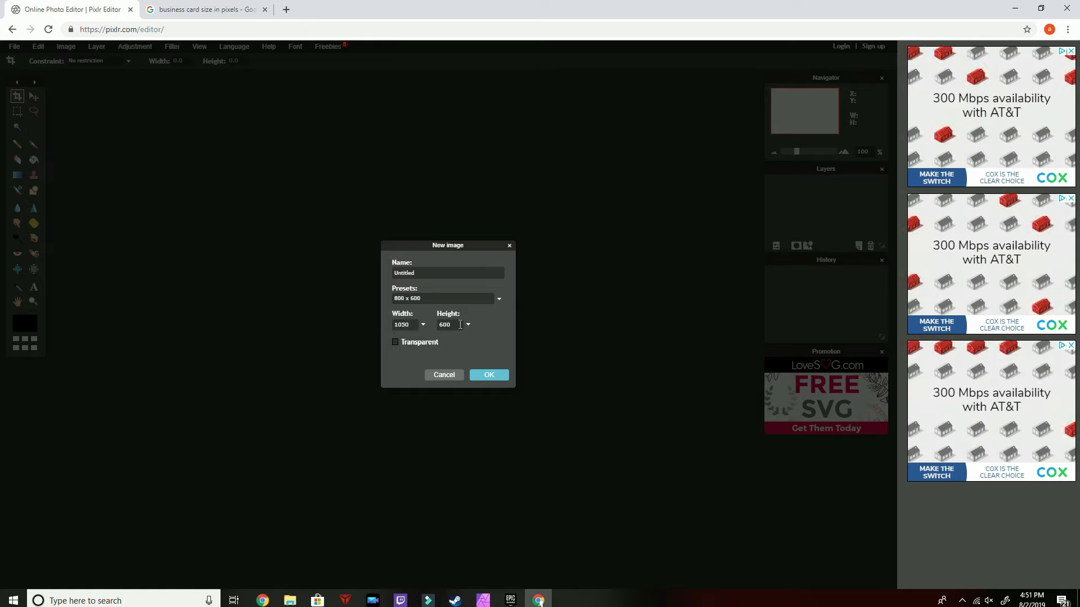
pyautogui.moveTo(441, 273); pyautogui.dragTo(362, 274)
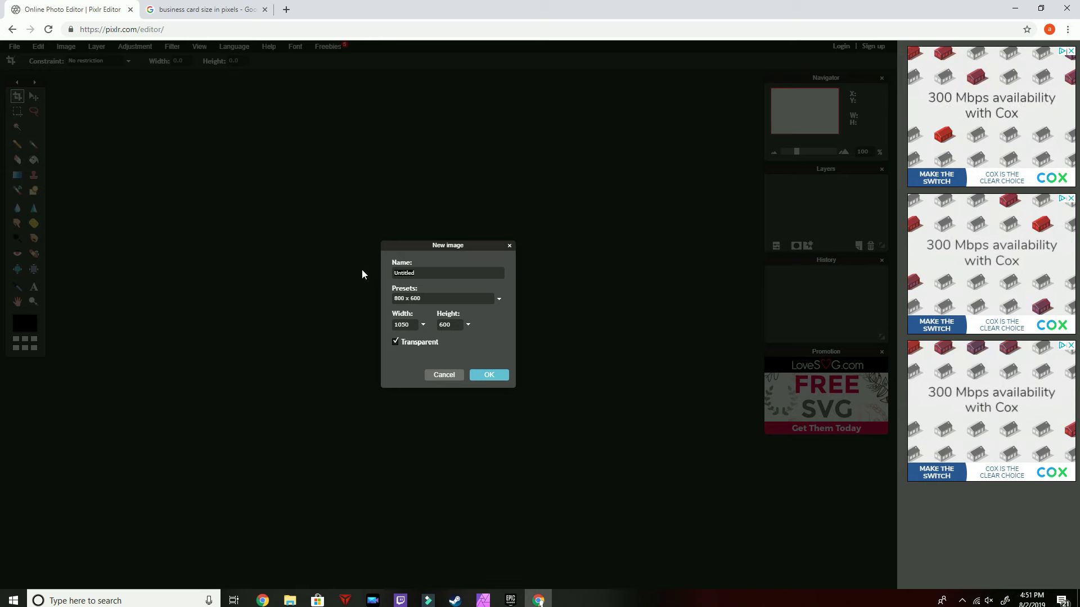
pyautogui.write('card')
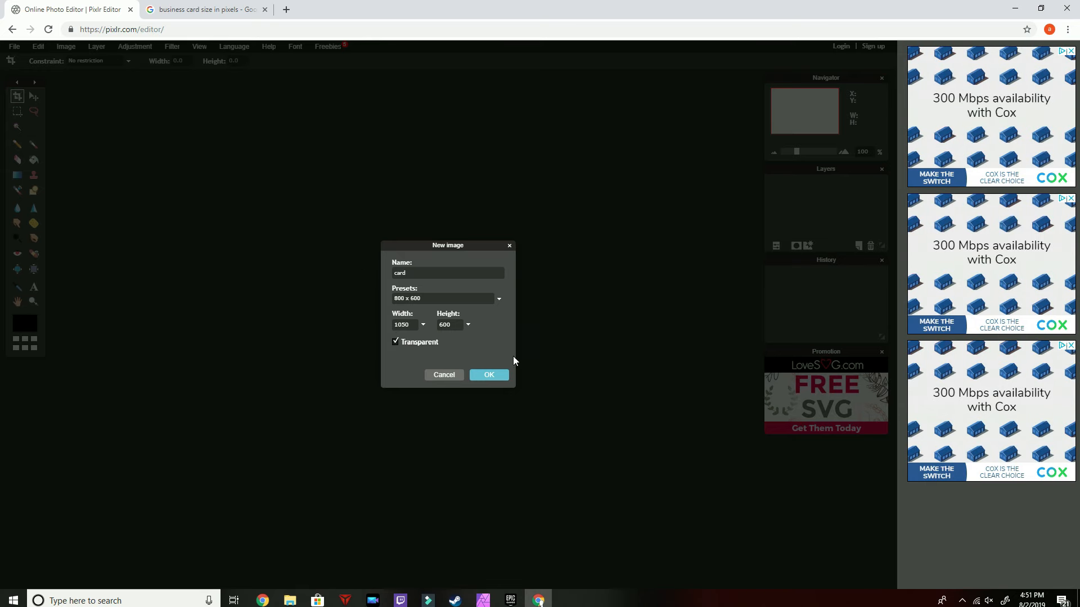
pyautogui.click(491, 378)
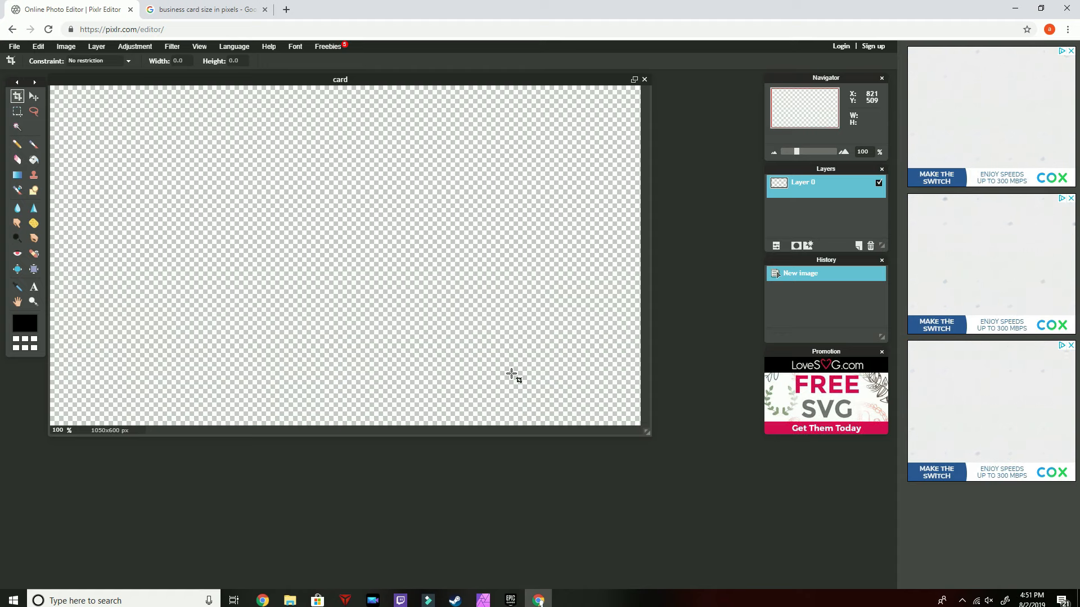
# Select the Gradient tool and set the gradient's start colour to bright red ff1212
pyautogui.moveTo(647, 432); pyautogui.dragTo(751, 530)
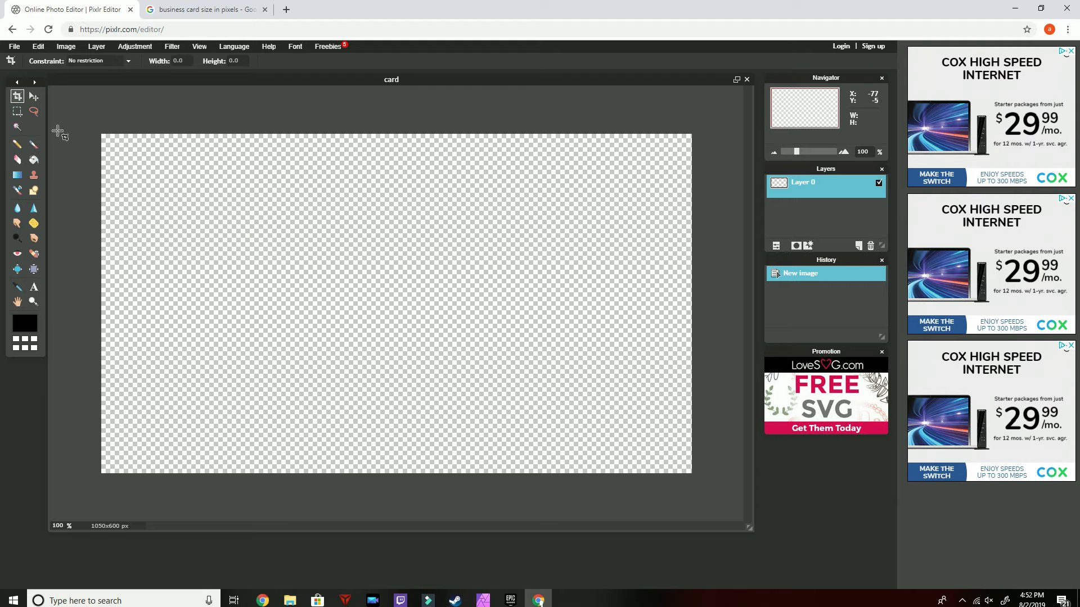
pyautogui.click(19, 175)
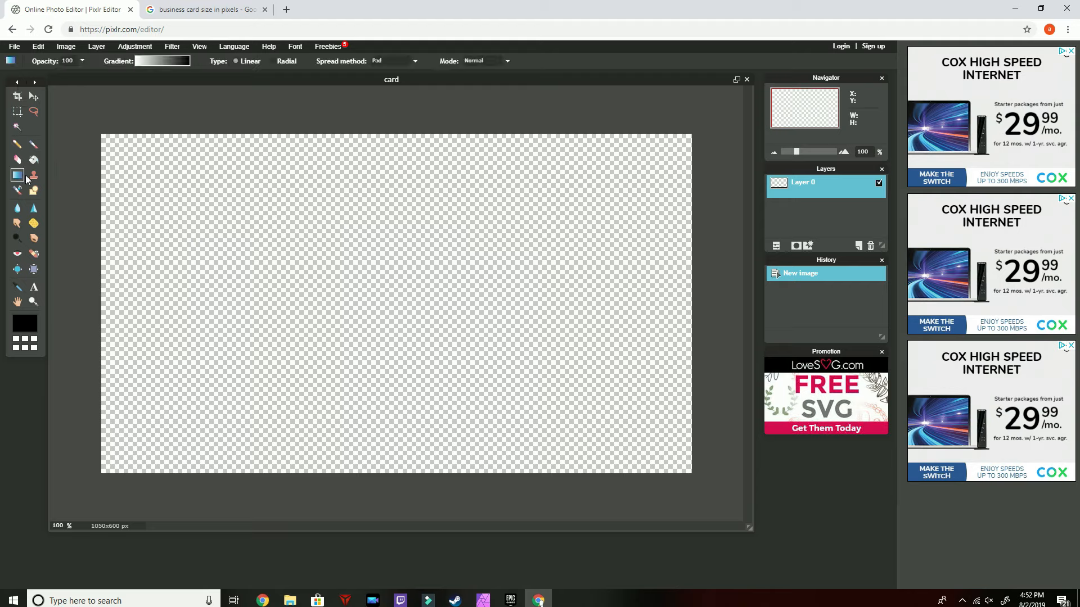
pyautogui.click(157, 61)
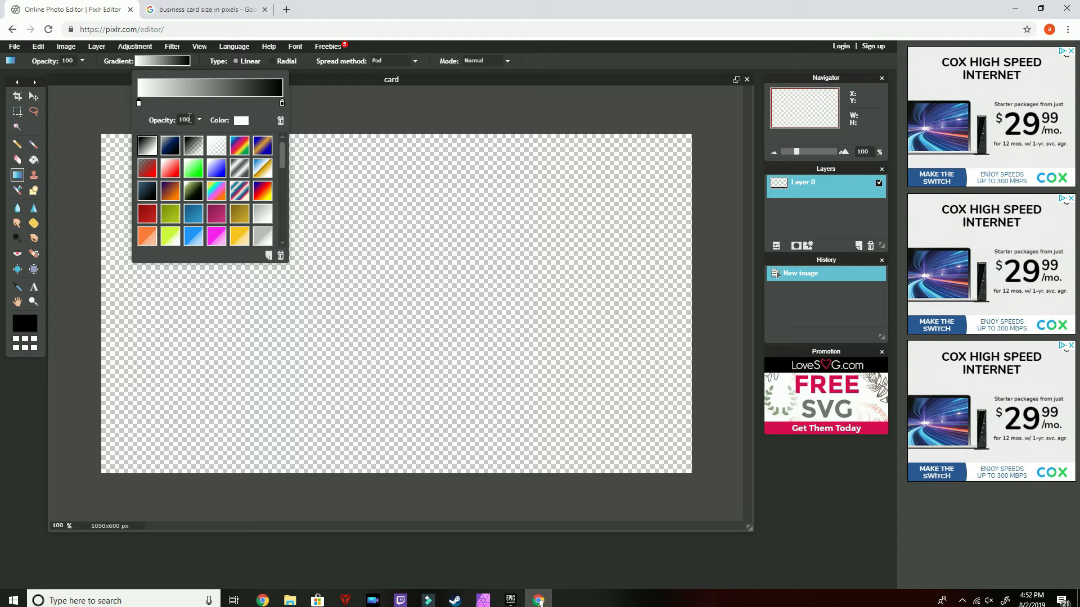
pyautogui.click(241, 121)
pyautogui.moveTo(400, 239); pyautogui.dragTo(419, 266)
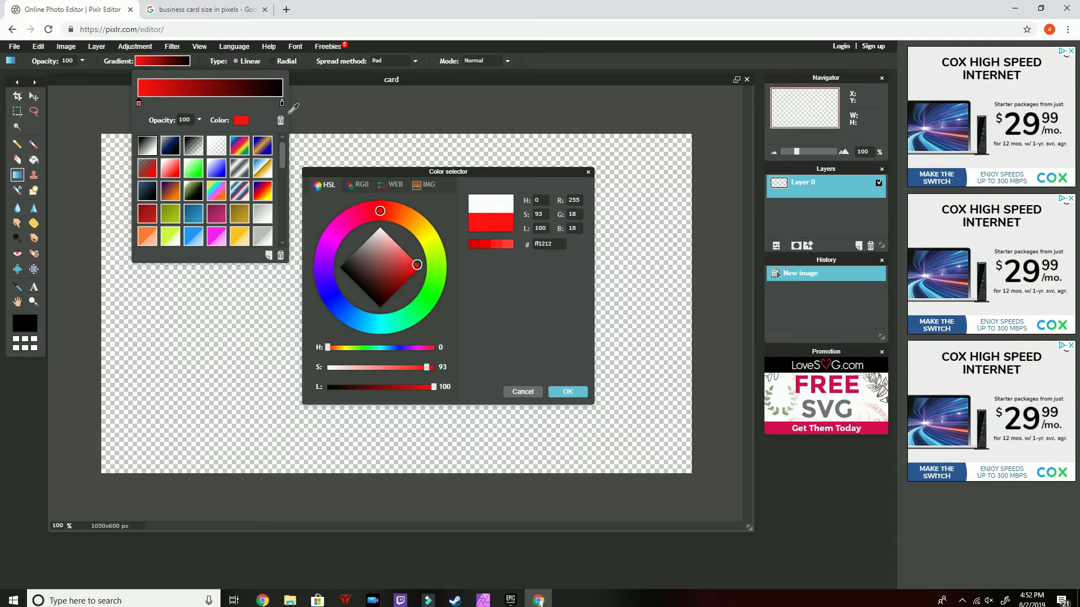
pyautogui.click(568, 391)
# Set the gradient's end colour to dark red 6b0000 and fill the canvas with a top-to-bottom linear gradient
pyautogui.doubleClick(281, 105)
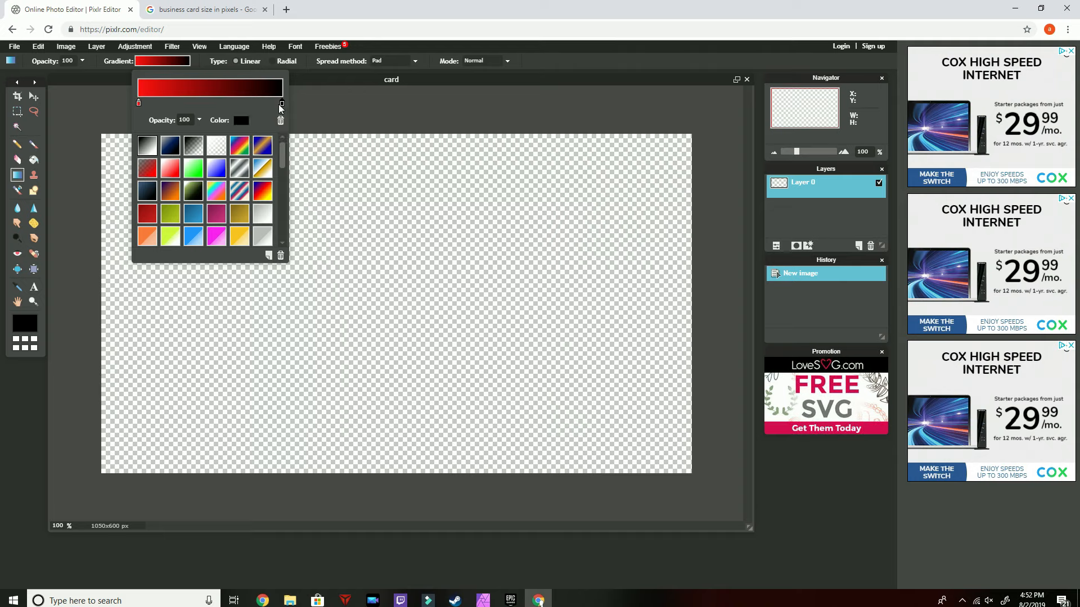
pyautogui.click(398, 247)
pyautogui.moveTo(398, 248); pyautogui.dragTo(404, 298)
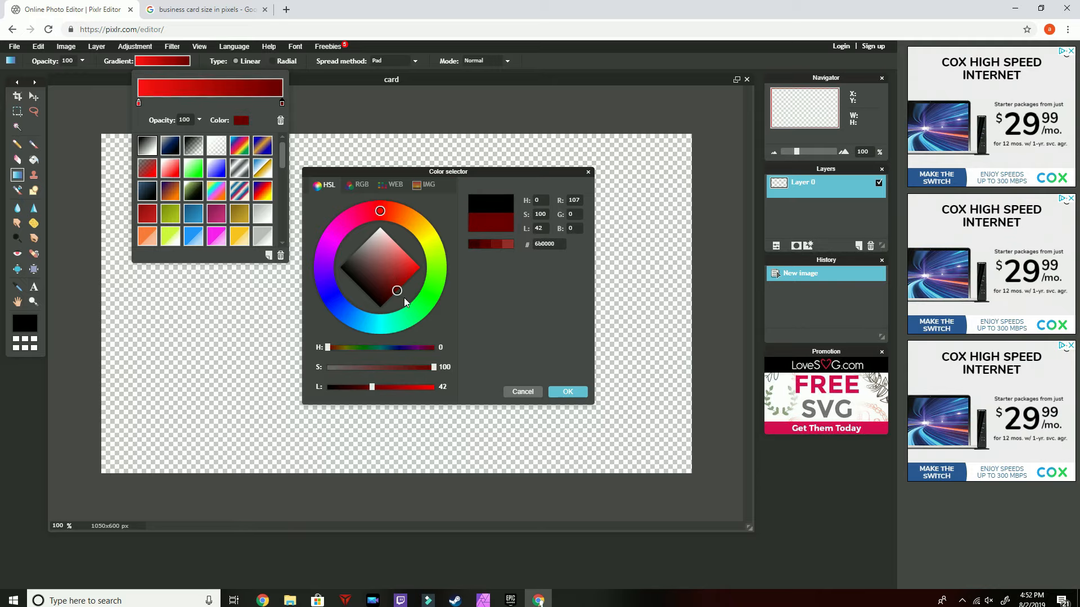
pyautogui.click(576, 395)
pyautogui.click(352, 140)
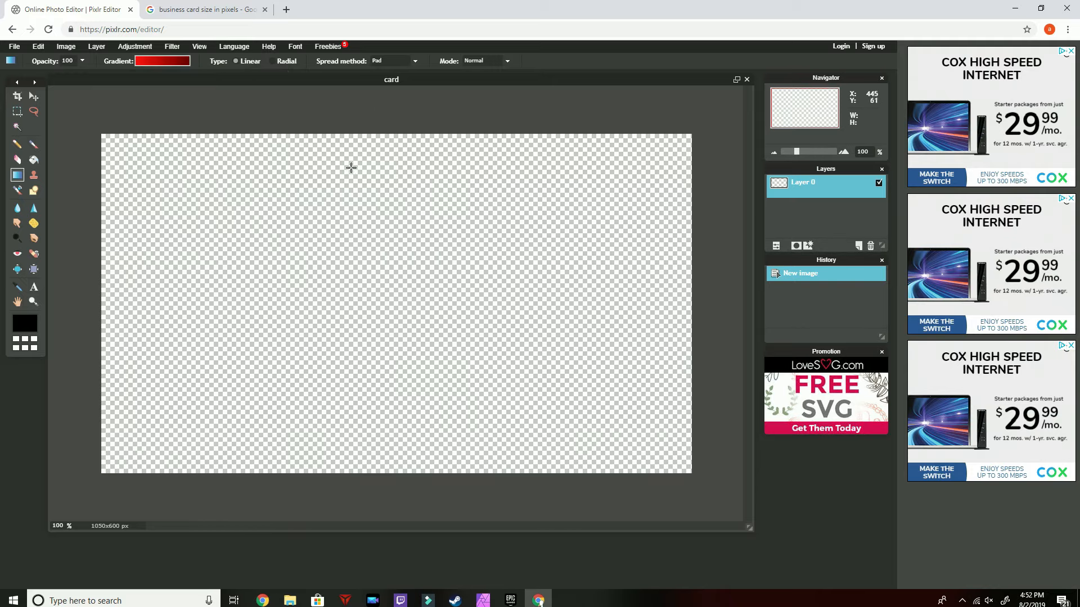
pyautogui.moveTo(371, 142); pyautogui.dragTo(370, 409)
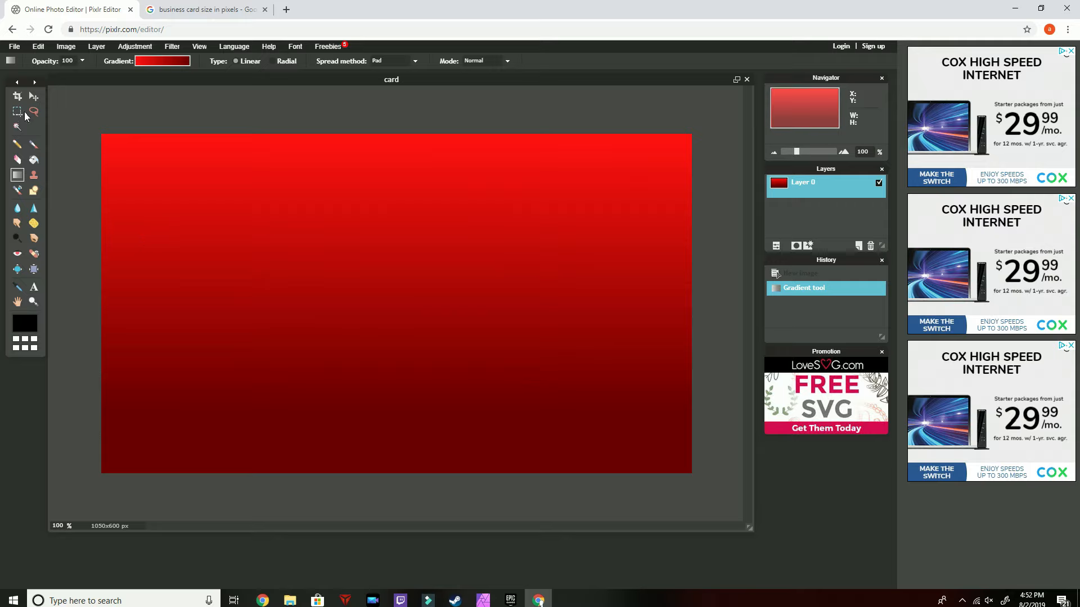
# Draw a black filled rounded rectangle across the upper-left part of the card
pyautogui.click(34, 190)
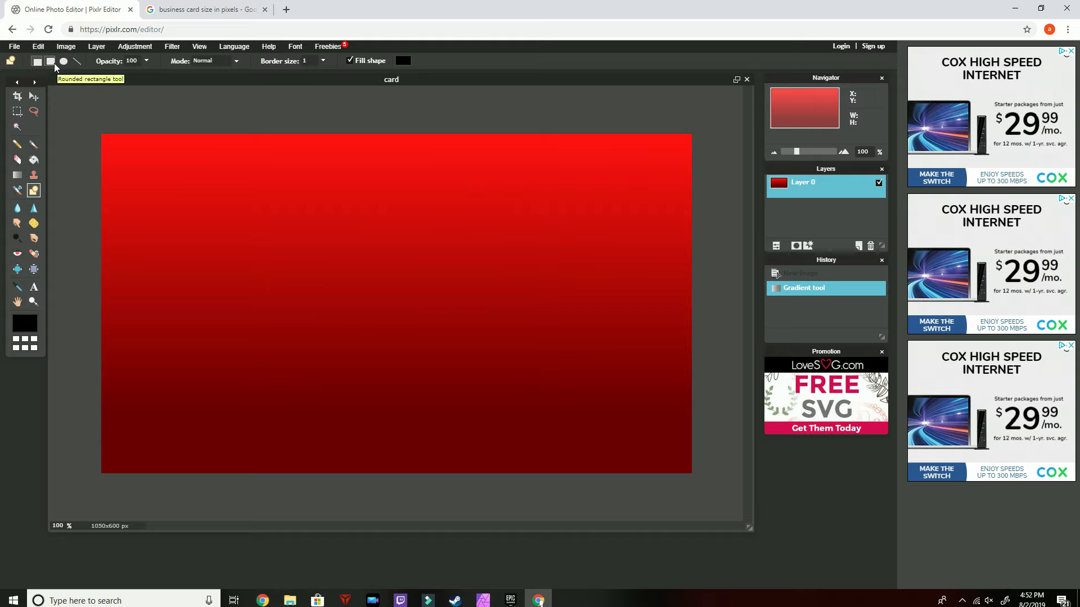
pyautogui.click(54, 63)
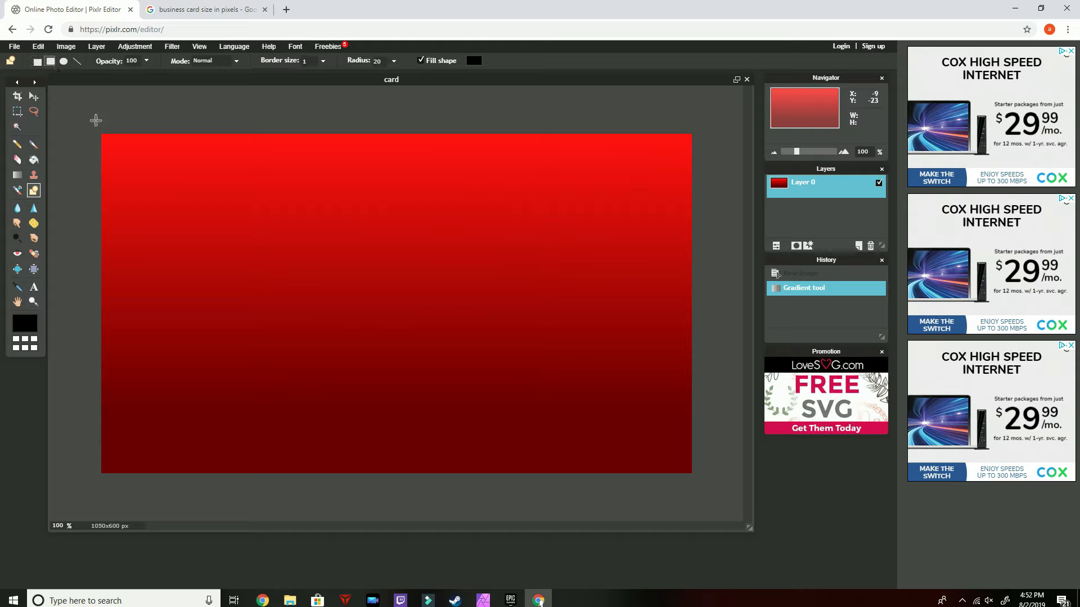
pyautogui.moveTo(117, 144); pyautogui.dragTo(457, 220)
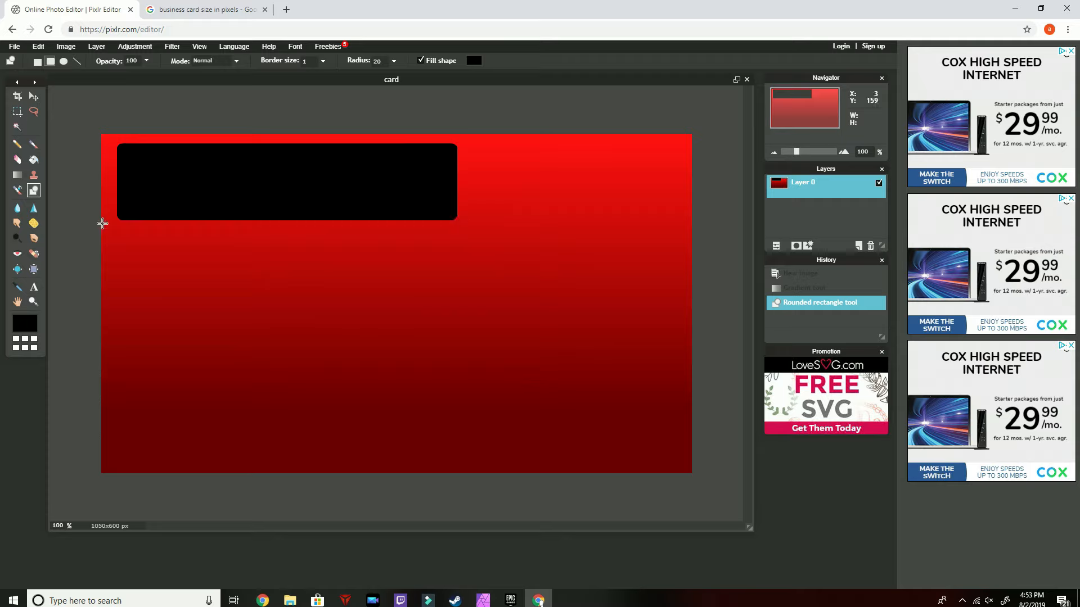
# Add the text "Snniperkidz Vending" inside the black rounded rectangle
pyautogui.click(34, 287)
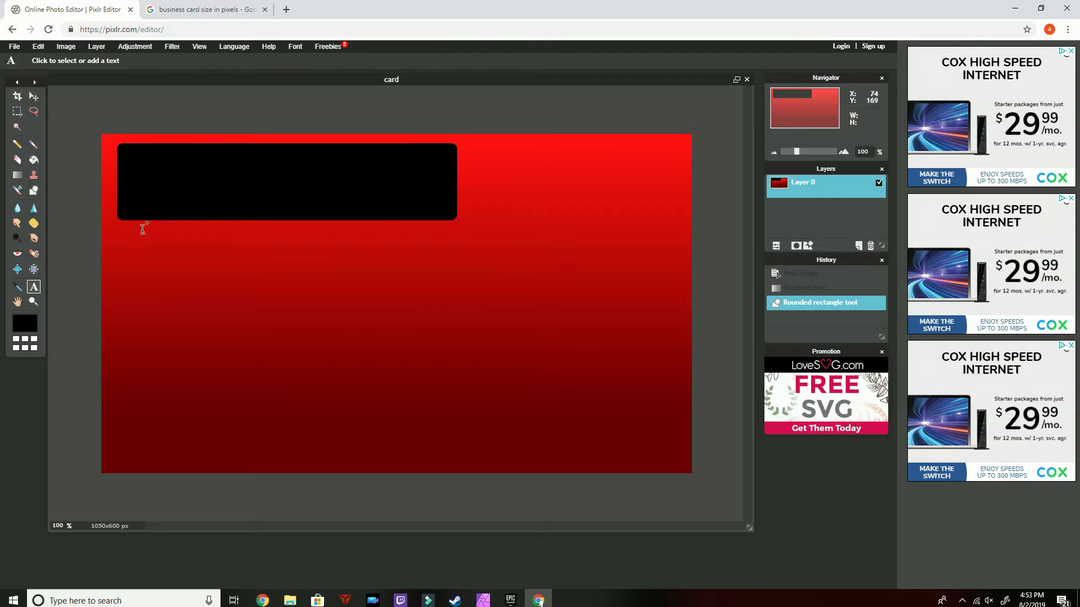
pyautogui.click(143, 193)
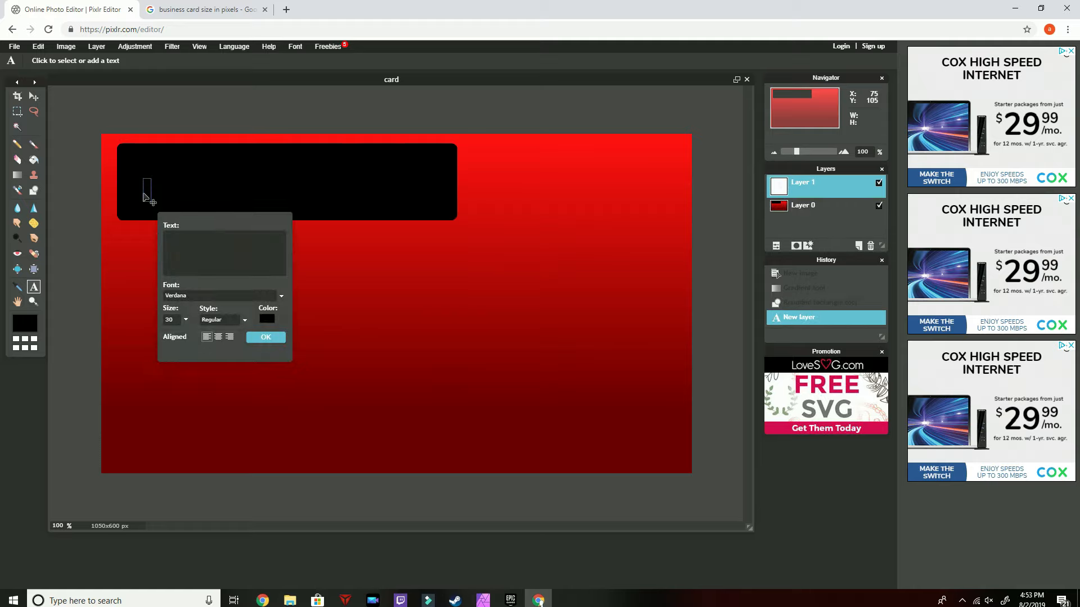
pyautogui.write('Snniperkidz Vending')
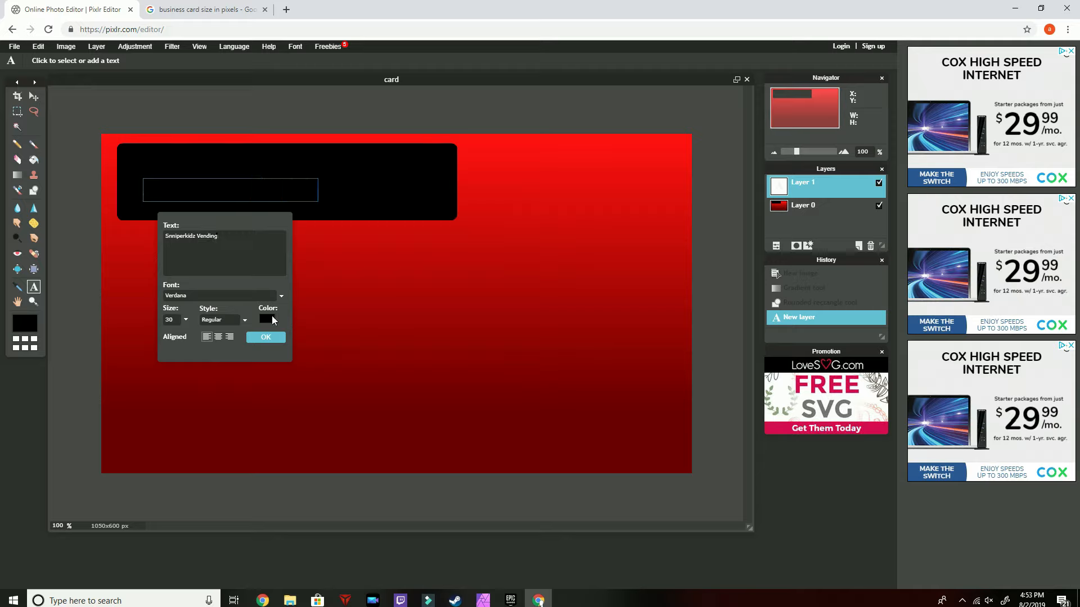
# Set the title text colour to white
pyautogui.click(268, 319)
pyautogui.moveTo(360, 295); pyautogui.dragTo(376, 191)
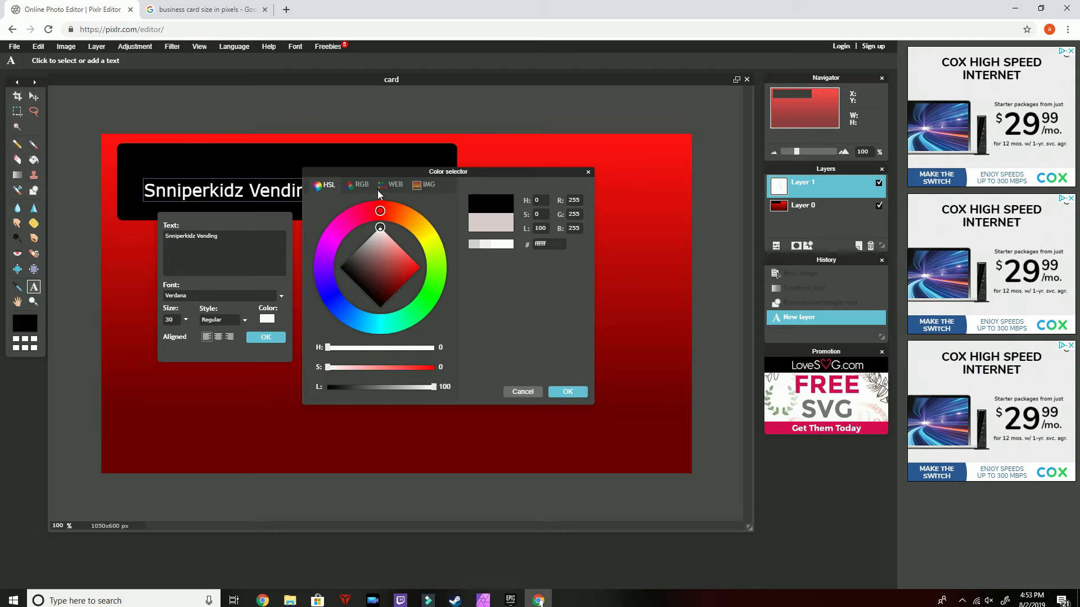
pyautogui.click(568, 392)
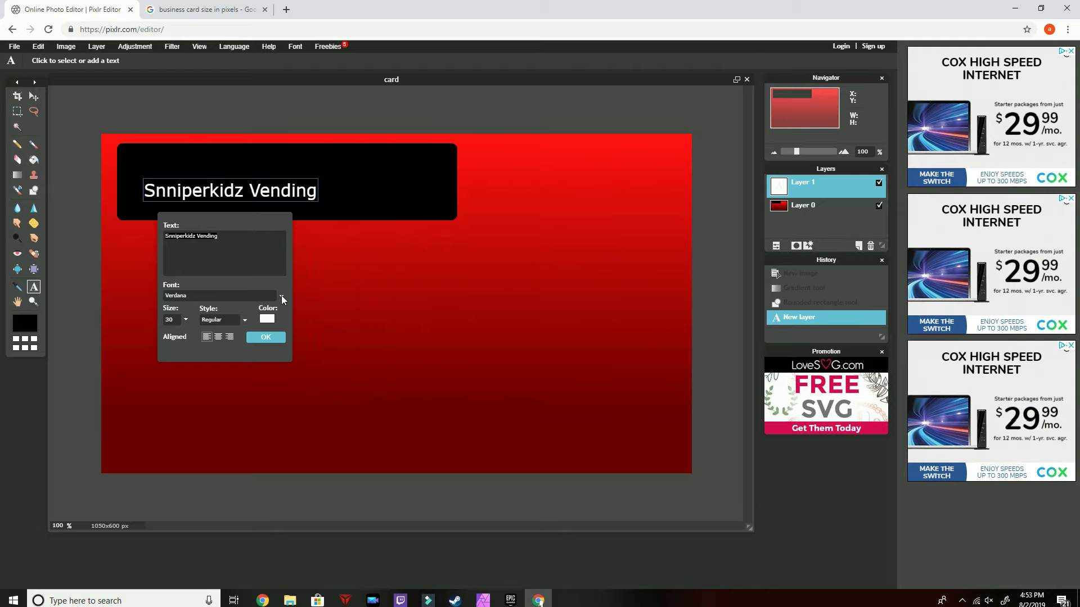
# Set the title text's font to Autumn with Regular style
pyautogui.click(281, 295)
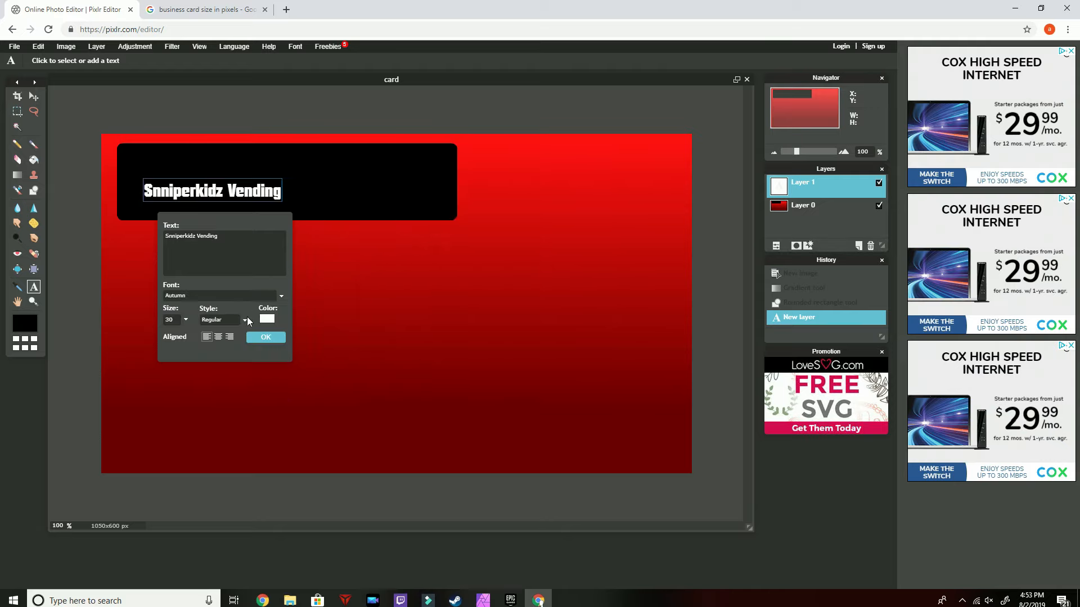
pyautogui.click(245, 320)
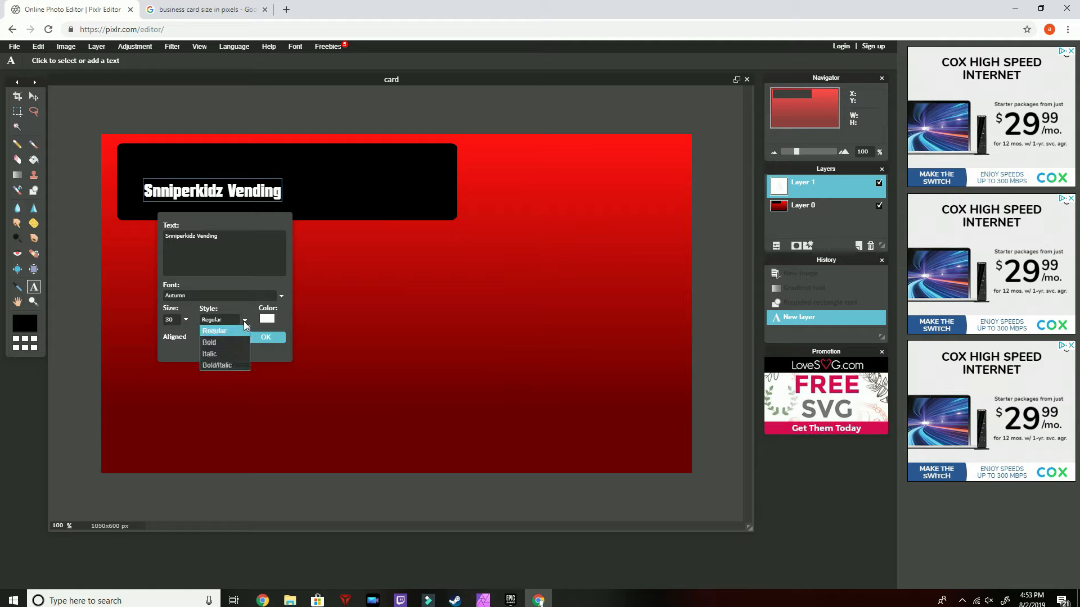
pyautogui.click(231, 332)
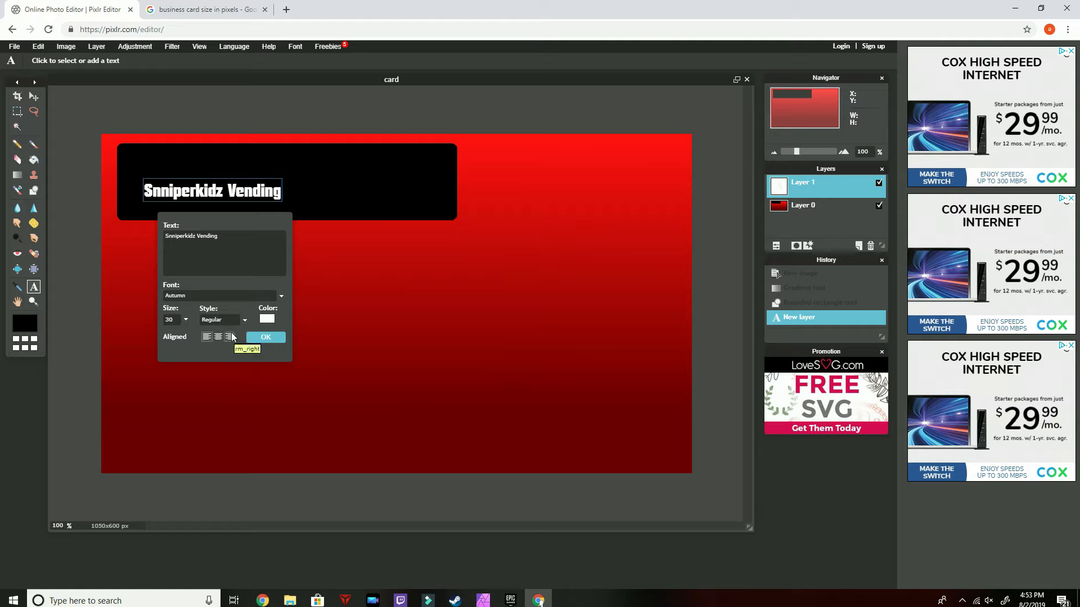
# Set the title text size to 70 and confirm the text
pyautogui.moveTo(265, 224); pyautogui.dragTo(450, 265)
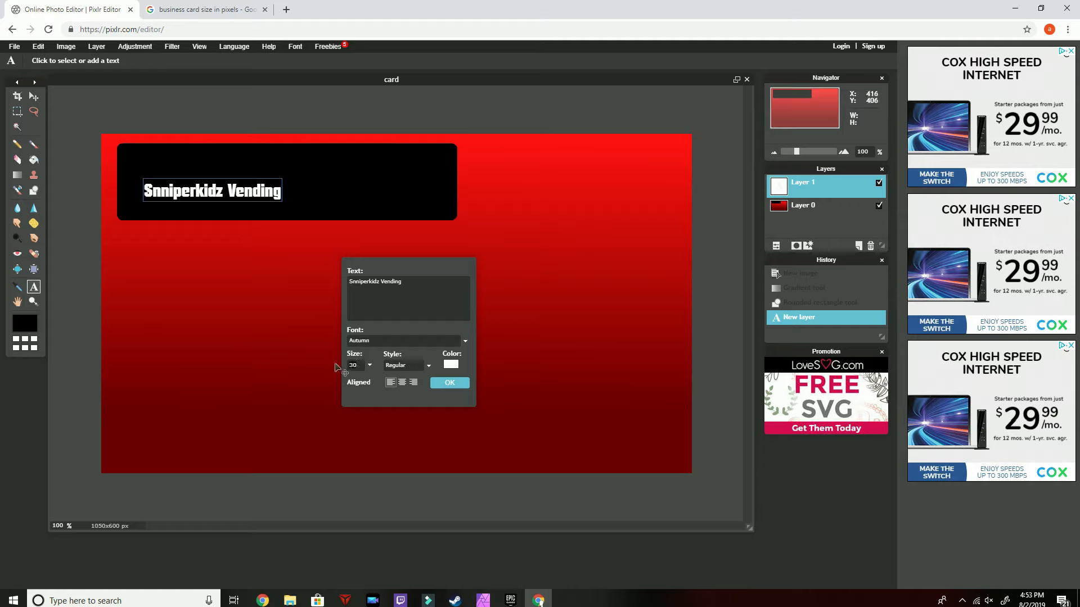
pyautogui.write('50')
pyautogui.press('BackSpace')
pyautogui.press('BackSpace')
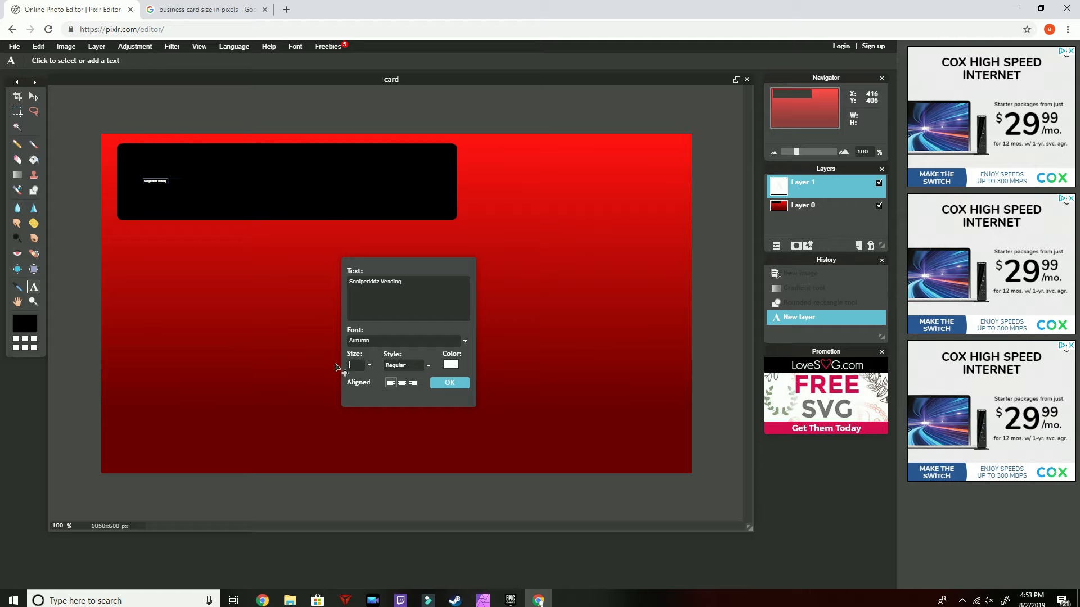
pyautogui.write('60')
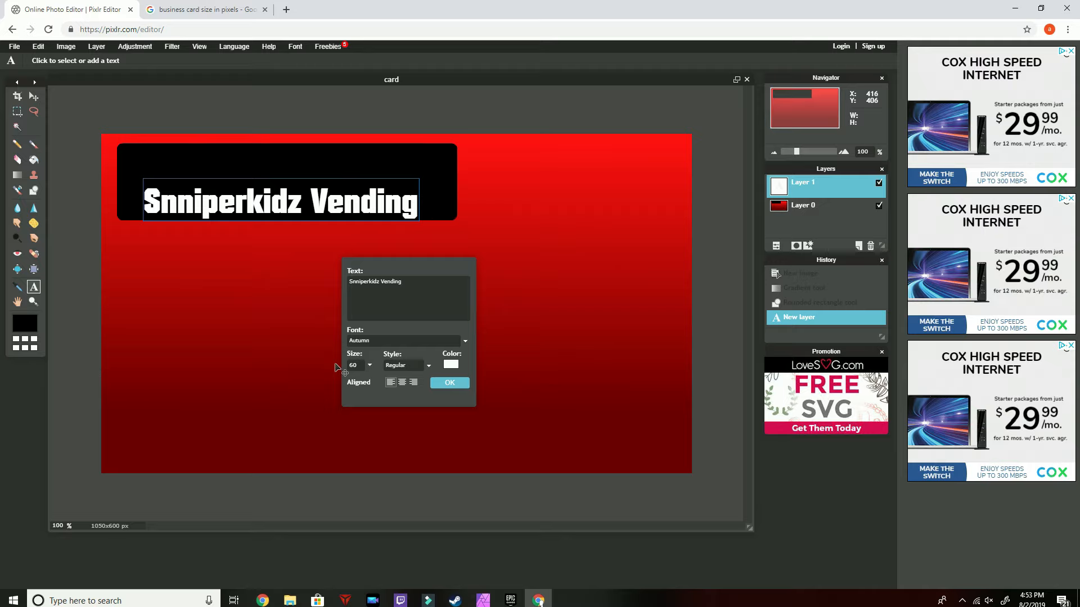
pyautogui.press('BackSpace')
pyautogui.press('BackSpace')
pyautogui.write('70')
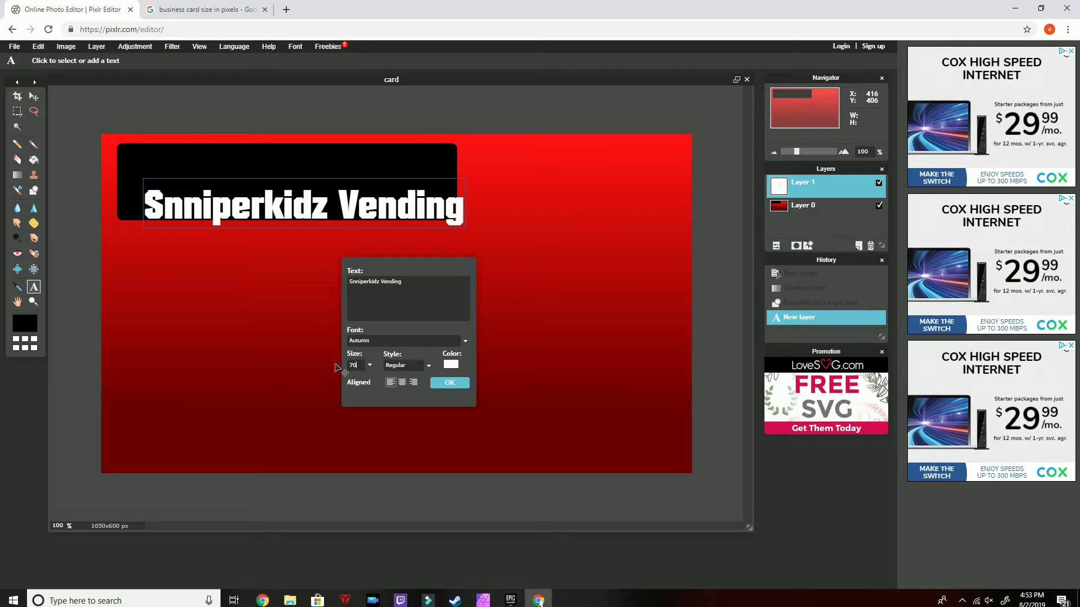
pyautogui.click(446, 382)
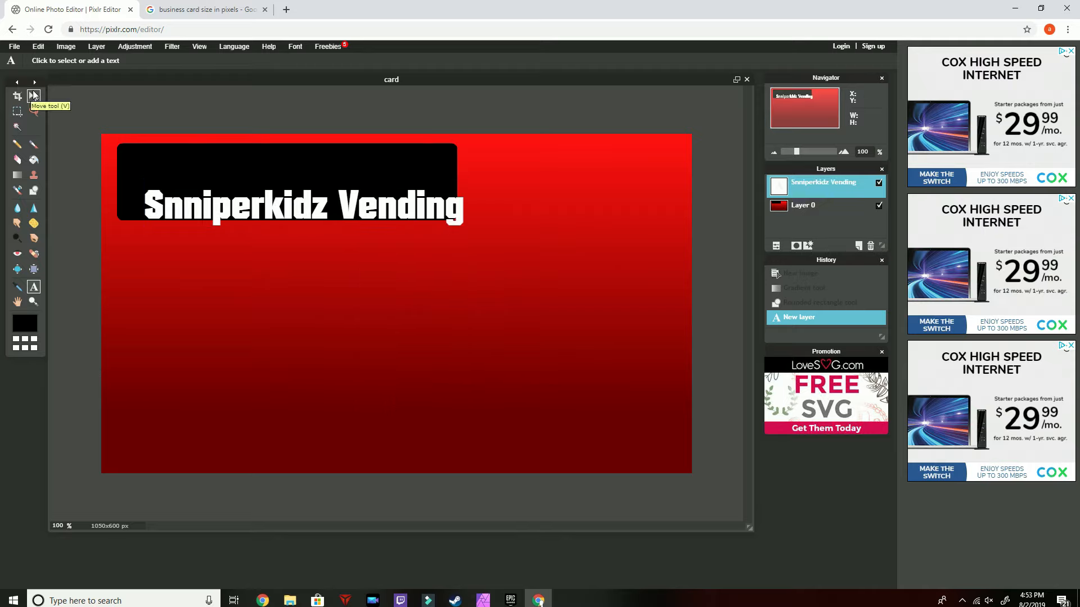
# Move the title text up to sit inside the black rectangle
pyautogui.click(33, 96)
pyautogui.moveTo(243, 215); pyautogui.dragTo(227, 177)
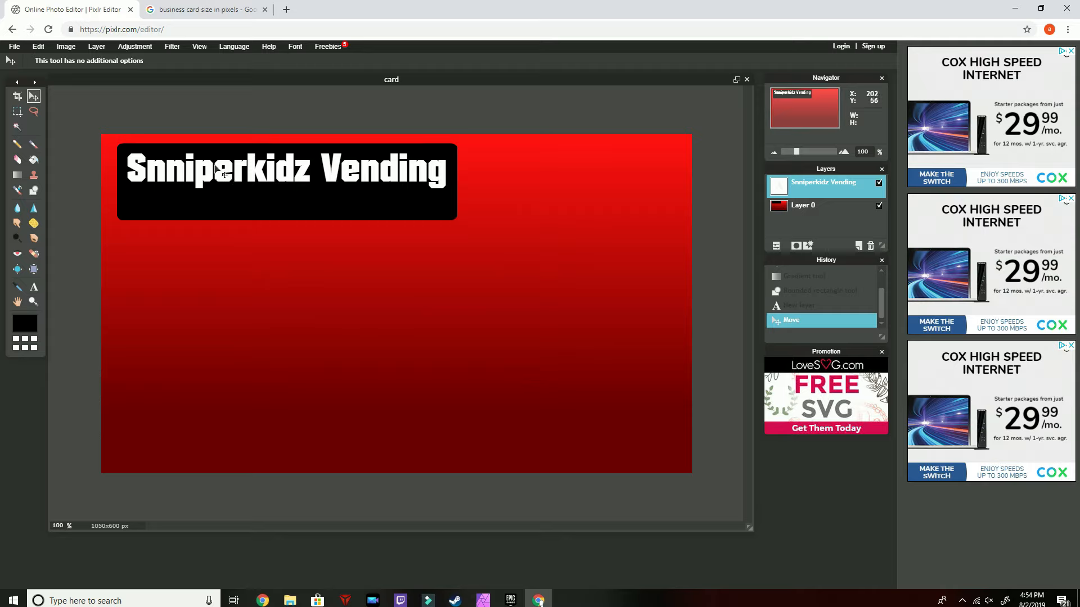
# Add a new text line reading "servicing the finest vending machines" below the title banner
pyautogui.click(34, 287)
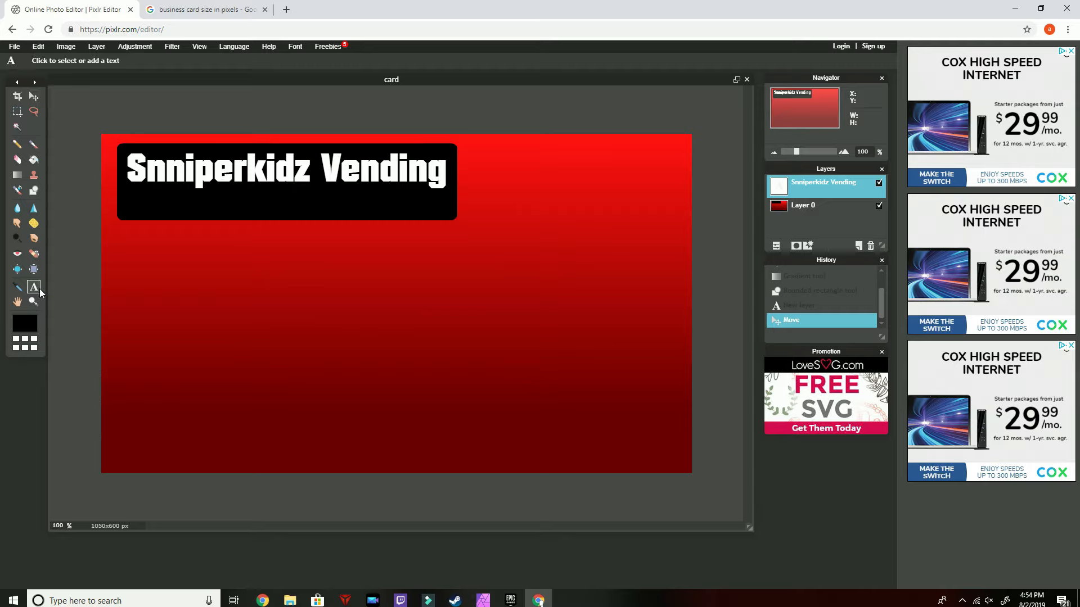
pyautogui.click(179, 279)
pyautogui.write('s')
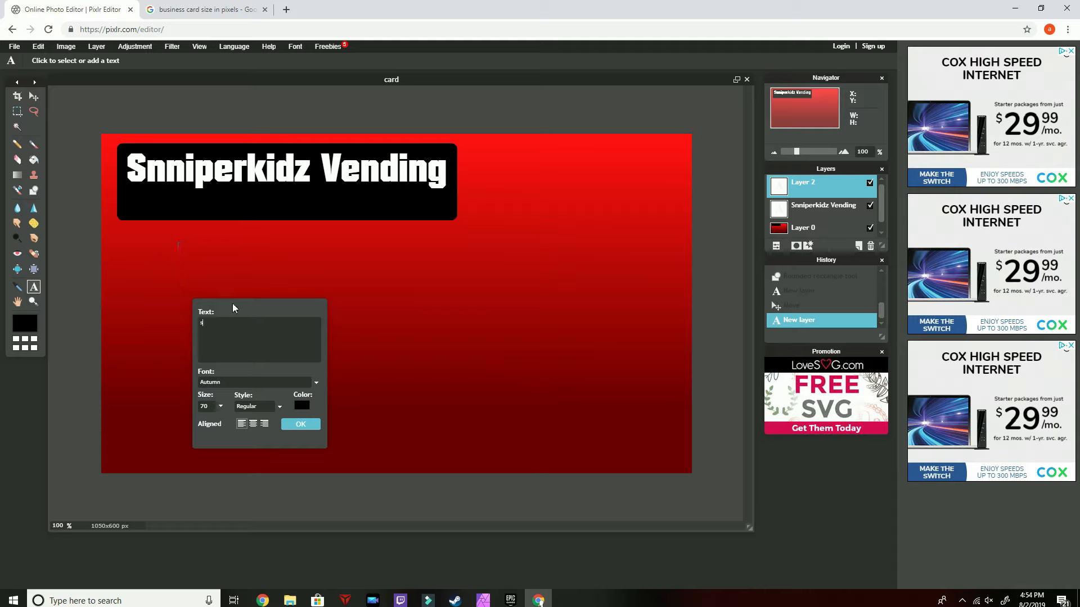
pyautogui.write('ervic')
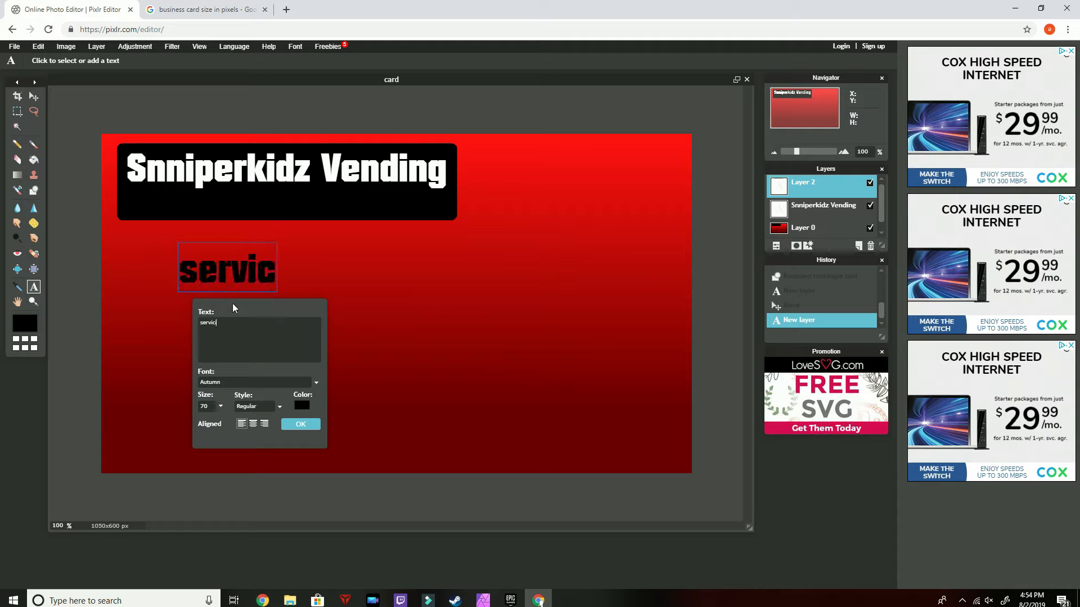
pyautogui.write('ing the fin')
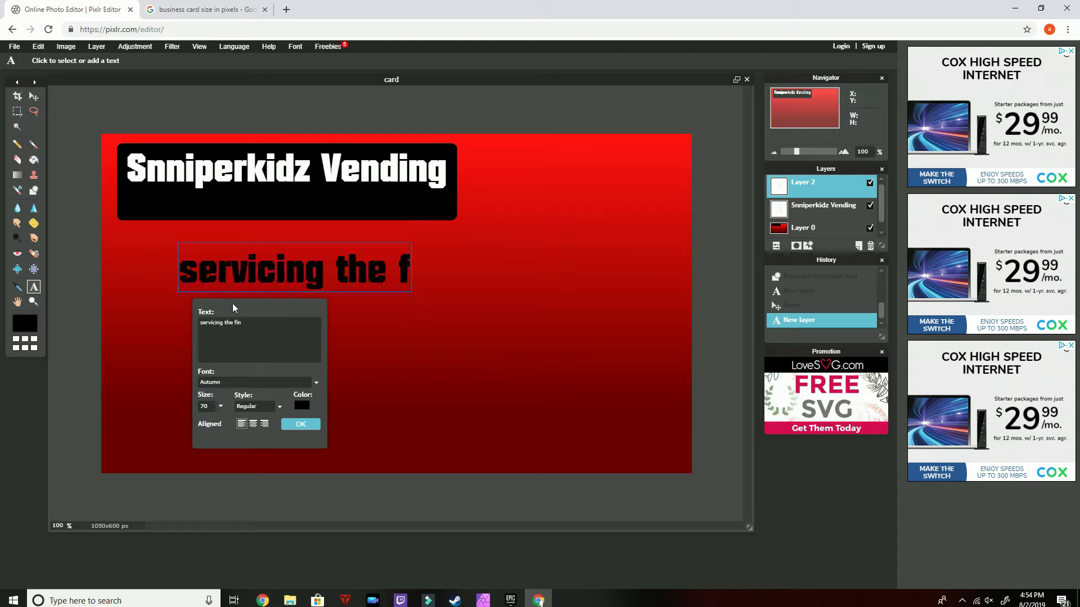
pyautogui.write('est vend')
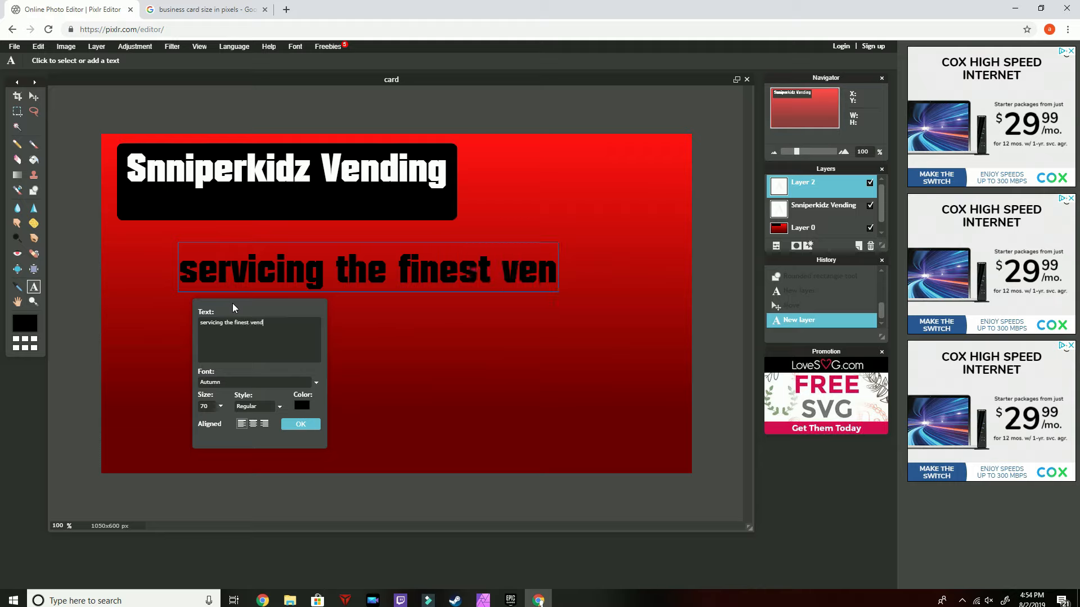
pyautogui.write('ing machines')
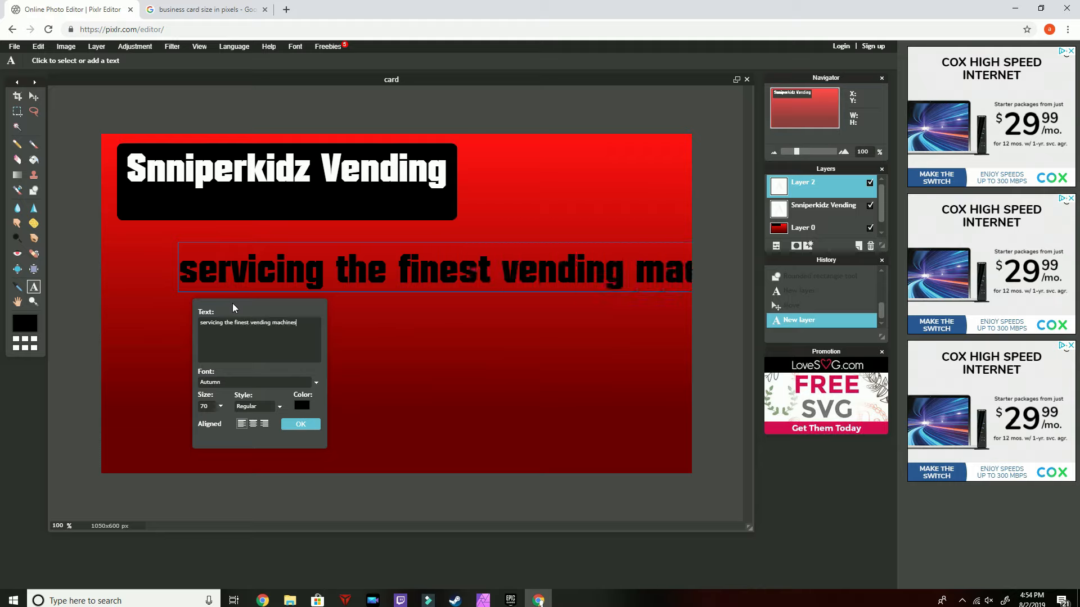
# Set the tagline text size to 30 and its colour to white
pyautogui.click(220, 407)
pyautogui.click(204, 407)
pyautogui.write('3')
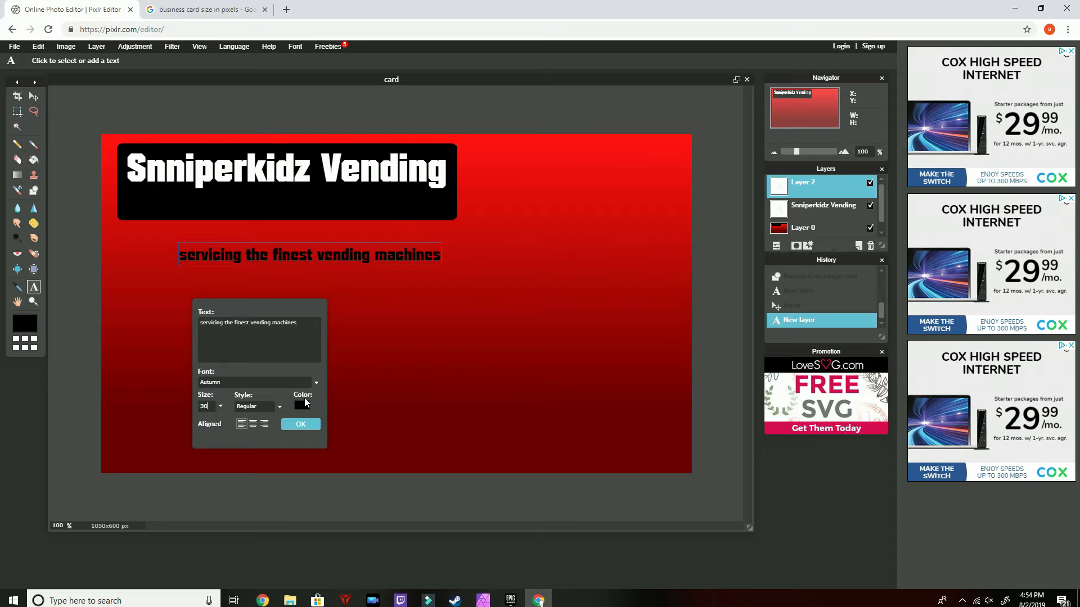
pyautogui.click(304, 402)
pyautogui.click(380, 228)
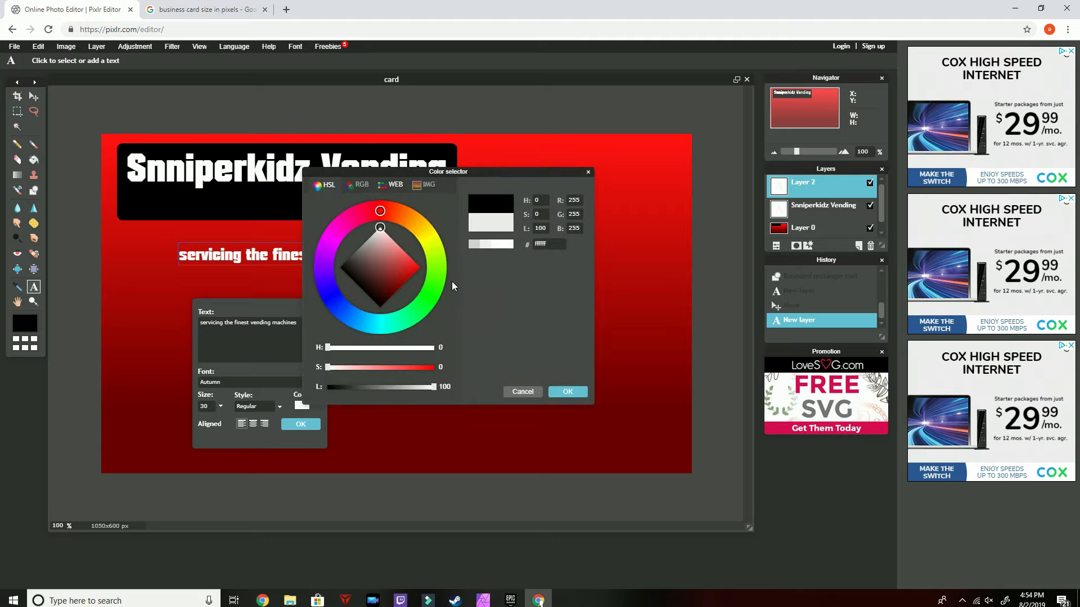
pyautogui.click(566, 392)
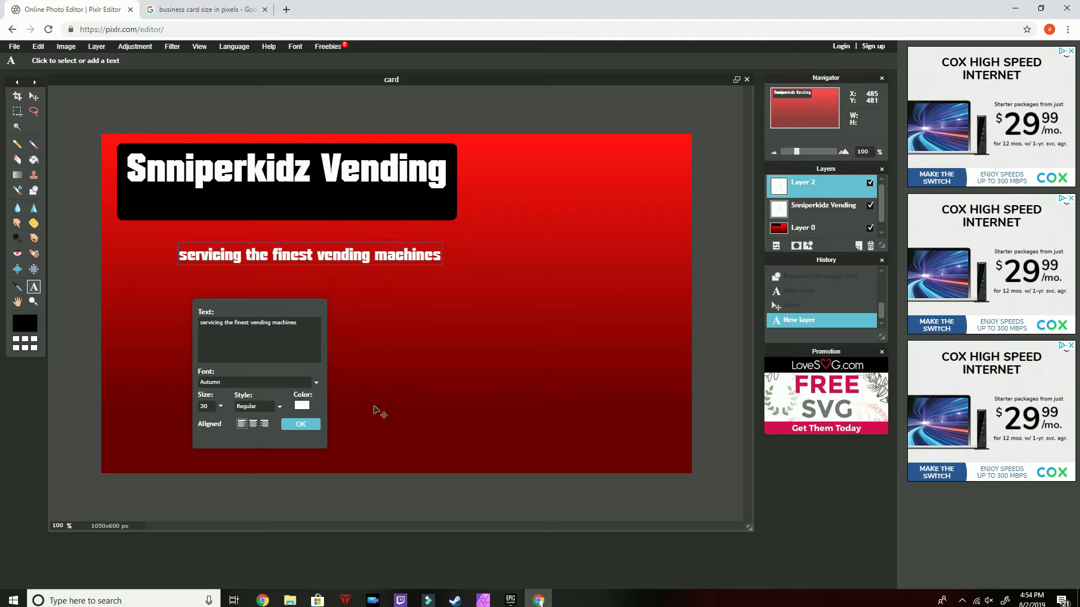
# Change the tagline font to Distant Galaxy and its size to 20
pyautogui.click(317, 381)
pyautogui.click(261, 474)
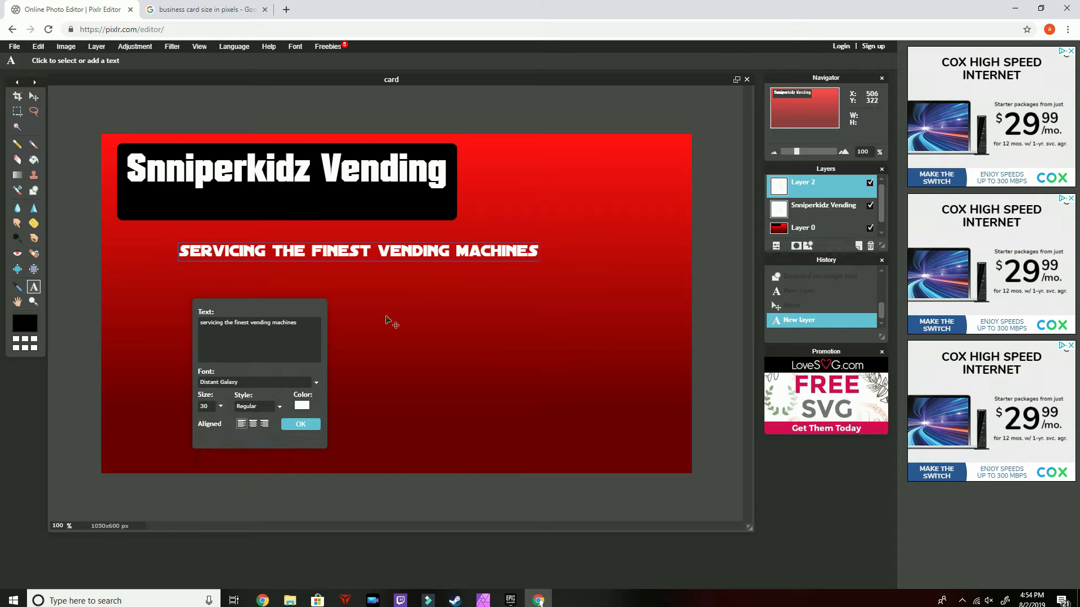
pyautogui.click(220, 407)
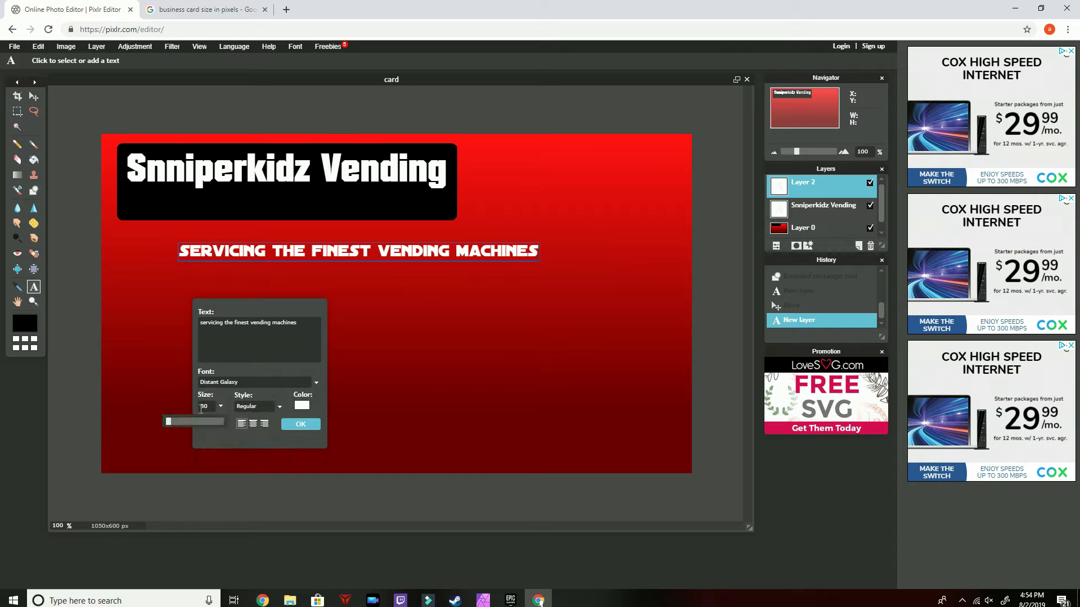
pyautogui.write('20')
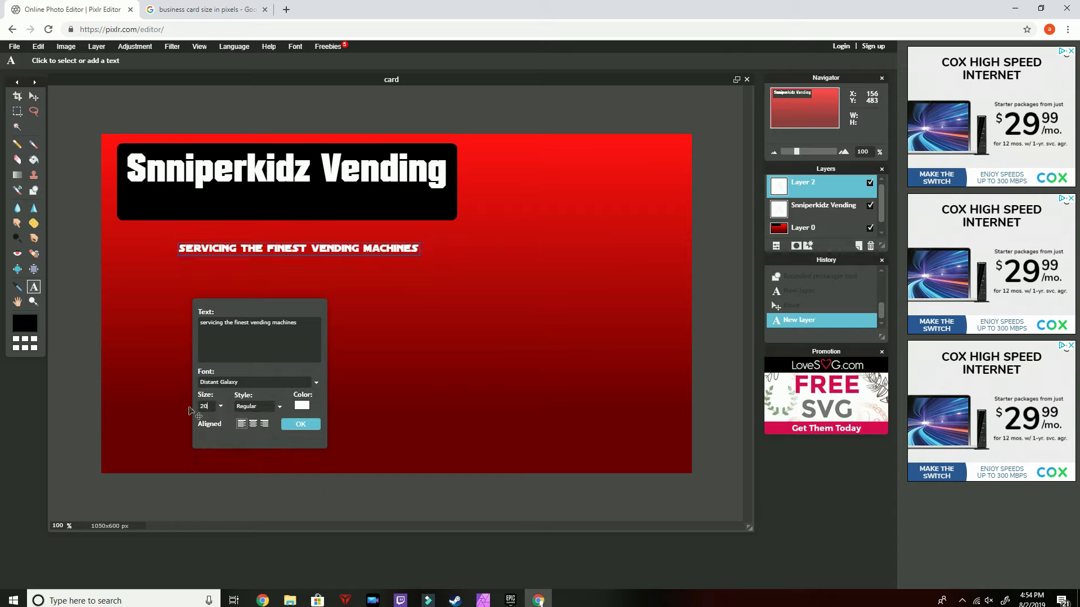
# Move the tagline up into the black banner just beneath the title
pyautogui.click(33, 97)
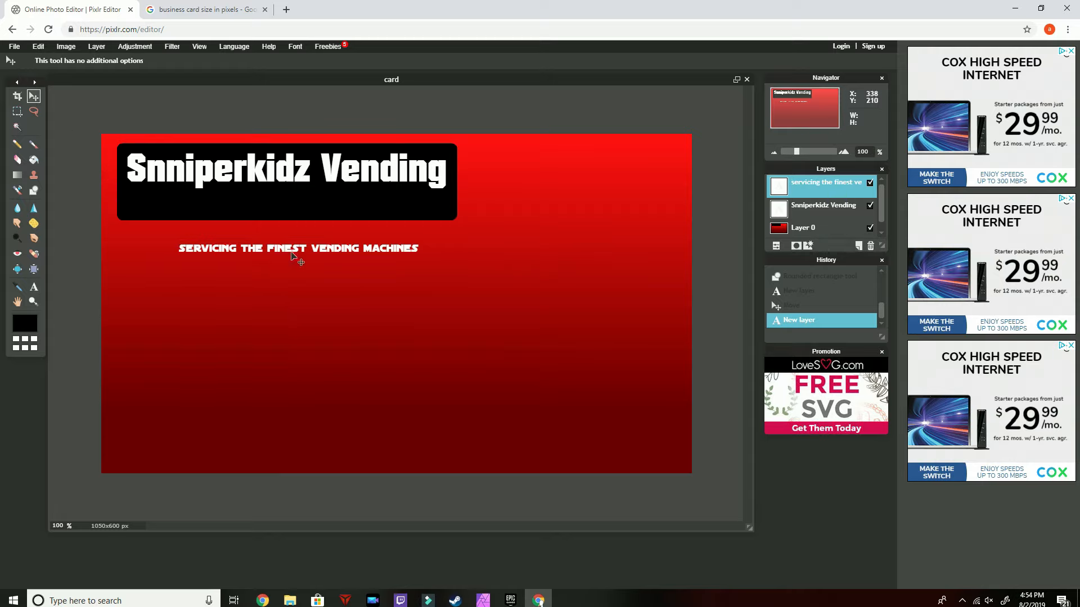
pyautogui.moveTo(292, 257); pyautogui.dragTo(273, 208)
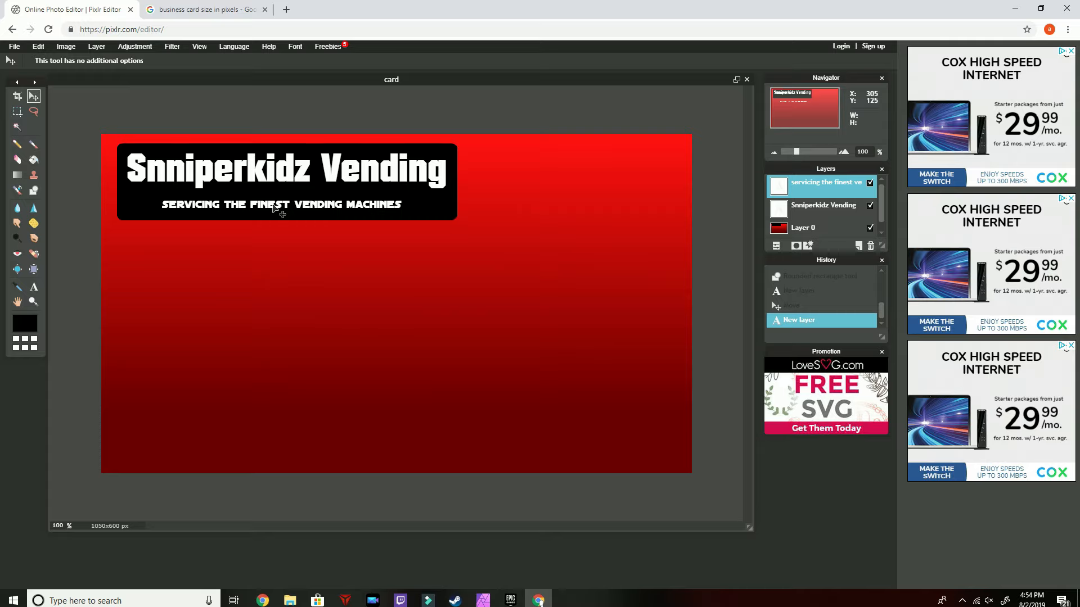
pyautogui.moveTo(273, 207); pyautogui.dragTo(273, 207)
# On a new layer, draw a tall black rounded rectangle filling the right side of the card
pyautogui.click(34, 192)
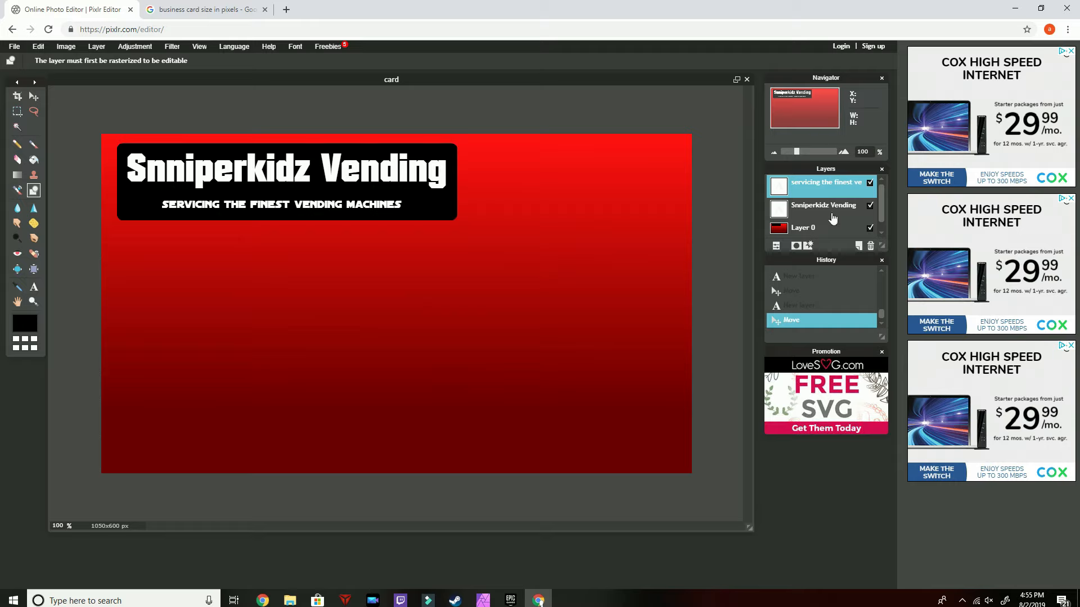
pyautogui.click(858, 245)
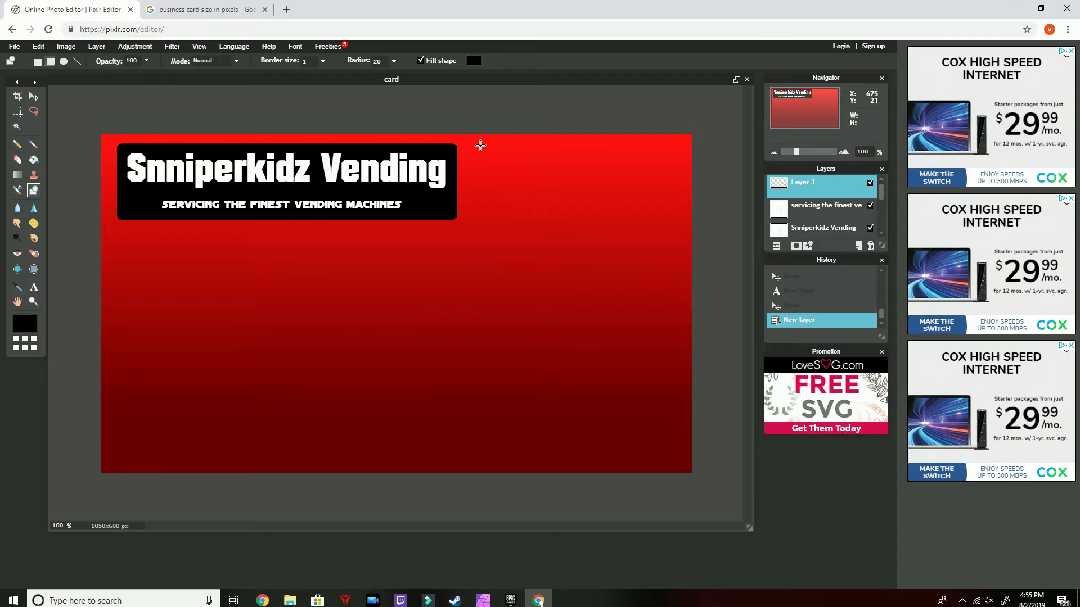
pyautogui.moveTo(480, 146); pyautogui.dragTo(670, 464)
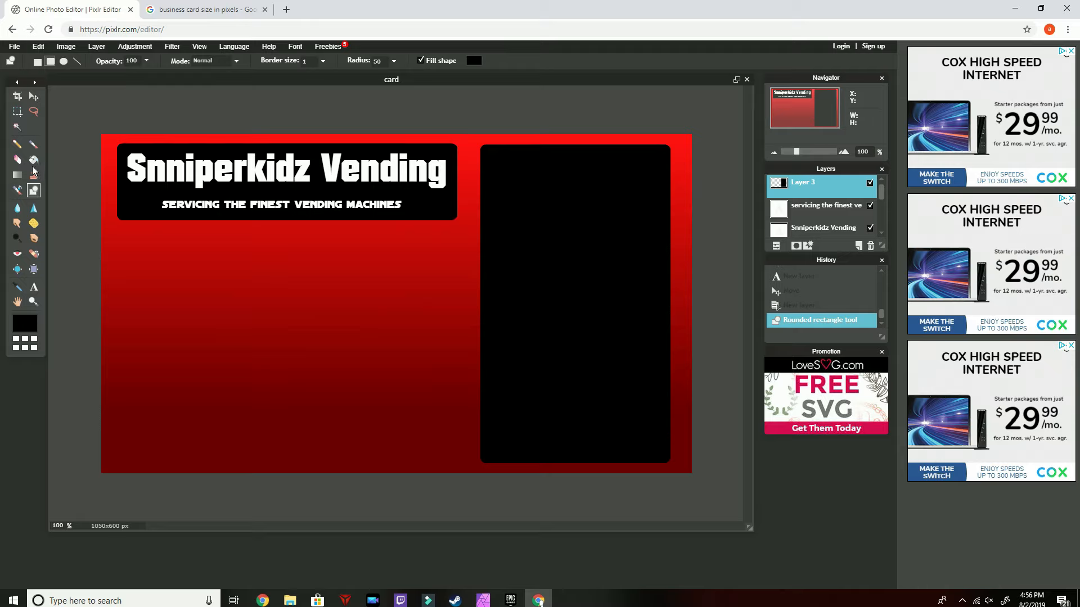
# Add the text "snniperkidz" on the card and set its font to AR CENA
pyautogui.click(35, 288)
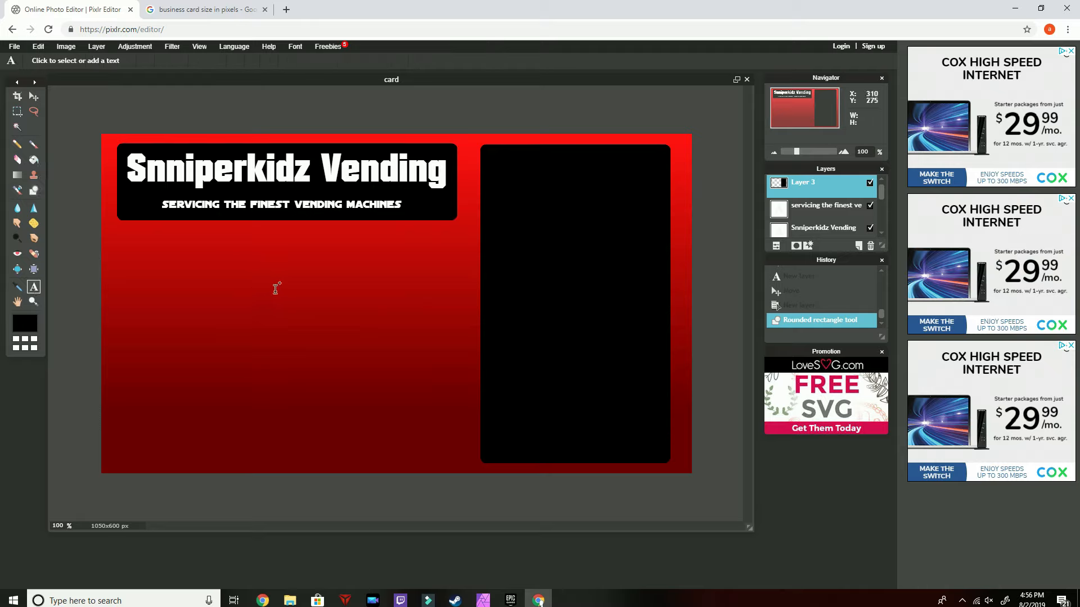
pyautogui.click(300, 284)
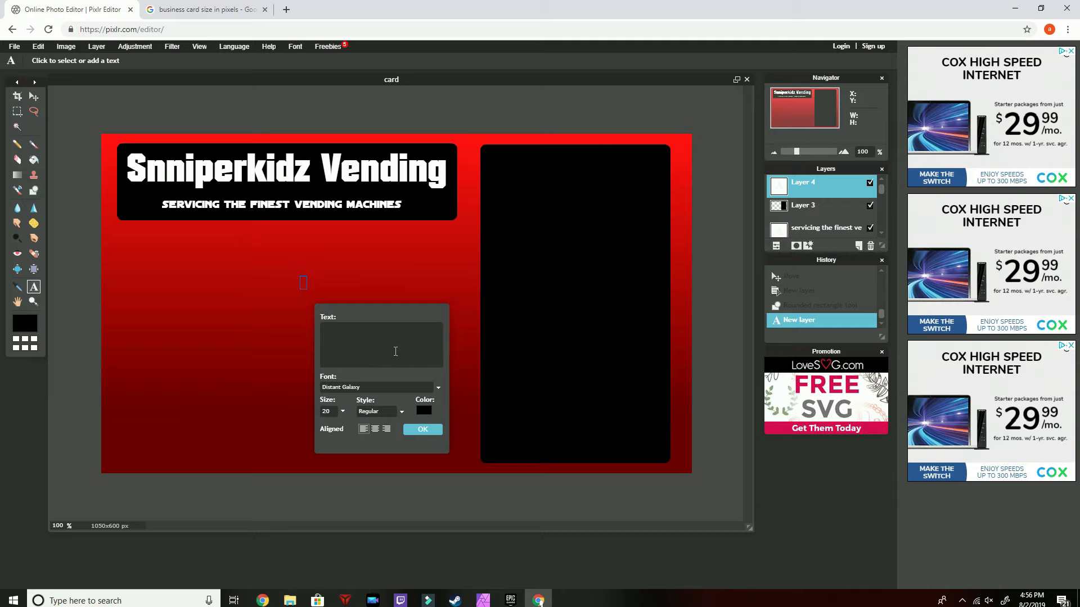
pyautogui.write('snniperkidz')
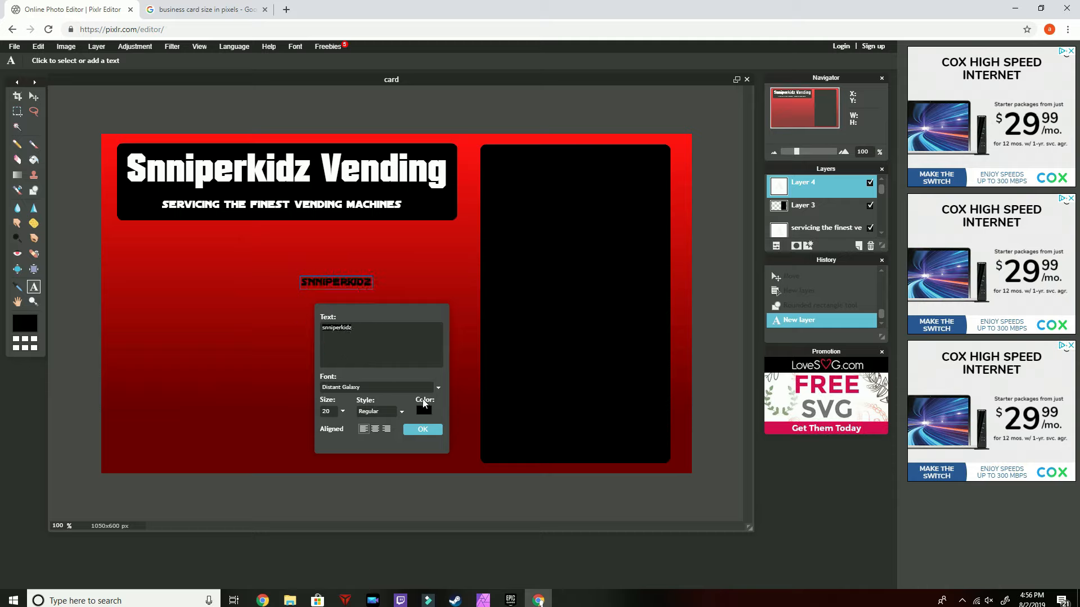
pyautogui.click(438, 388)
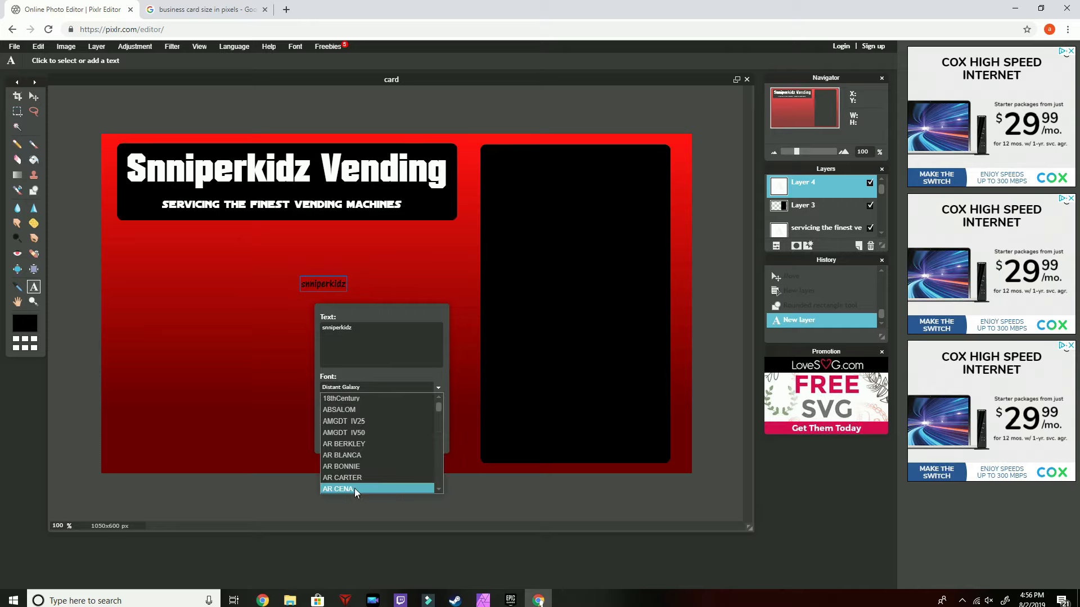
pyautogui.click(356, 489)
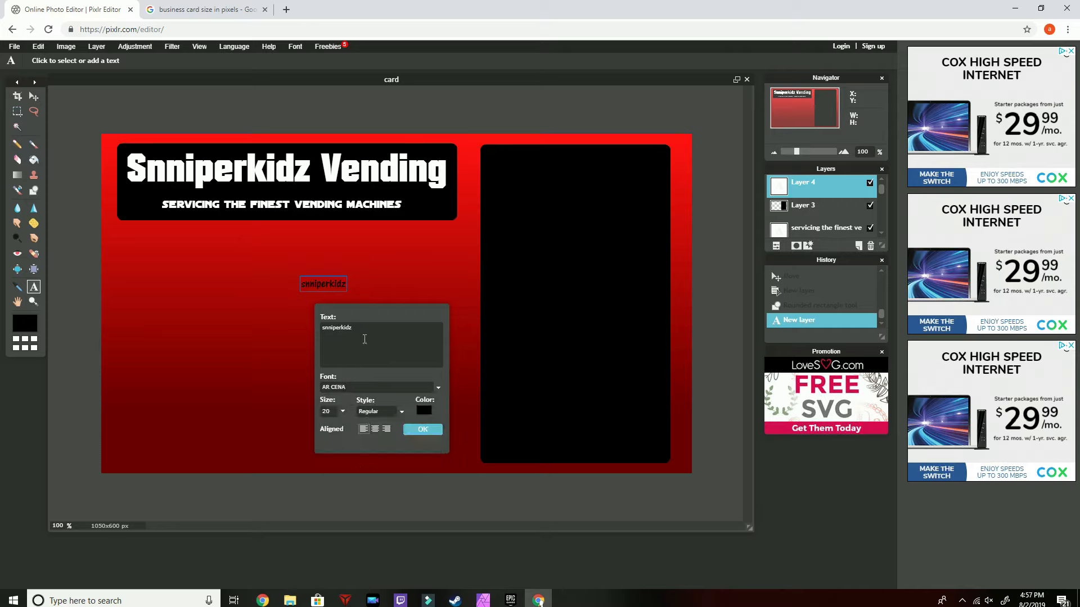
# Set the "snniperkidz" text colour to white and size to 75, then confirm the text
pyautogui.click(423, 411)
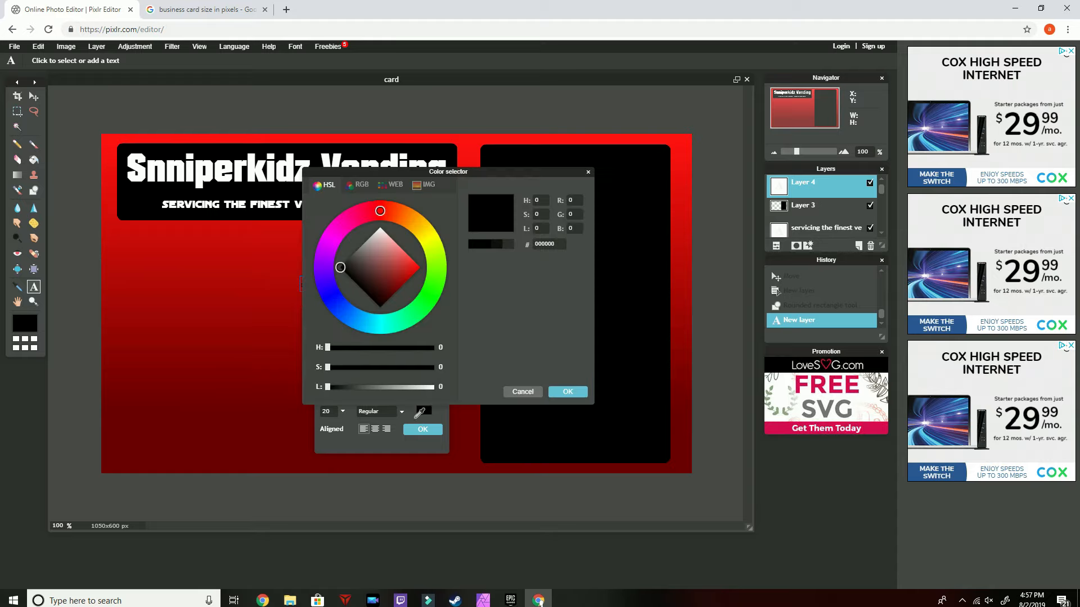
pyautogui.click(573, 392)
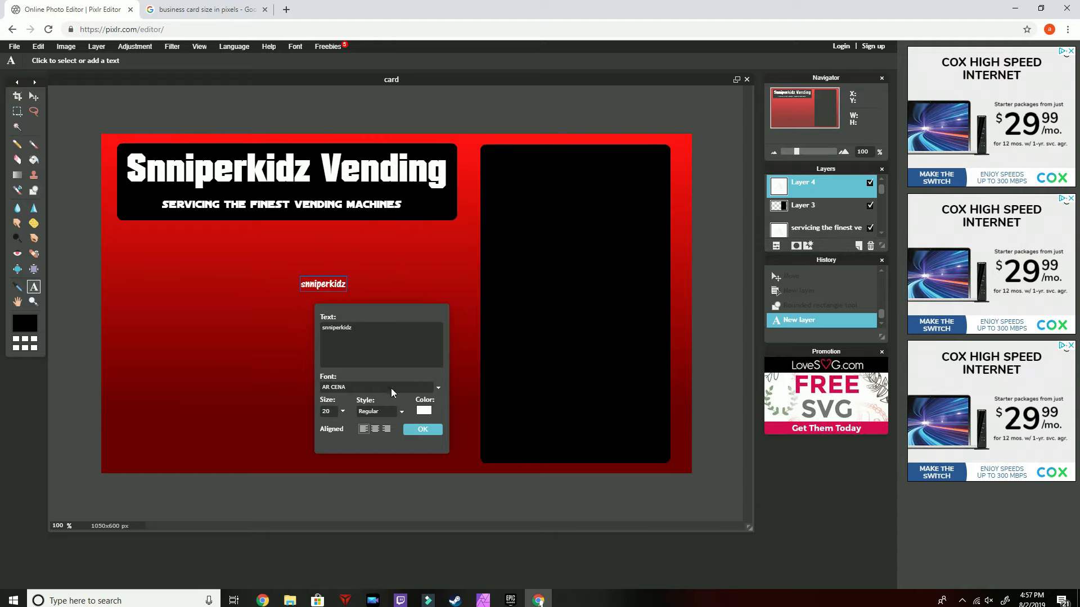
pyautogui.click(403, 413)
pyautogui.click(401, 414)
pyautogui.click(342, 412)
pyautogui.moveTo(292, 429); pyautogui.dragTo(298, 432)
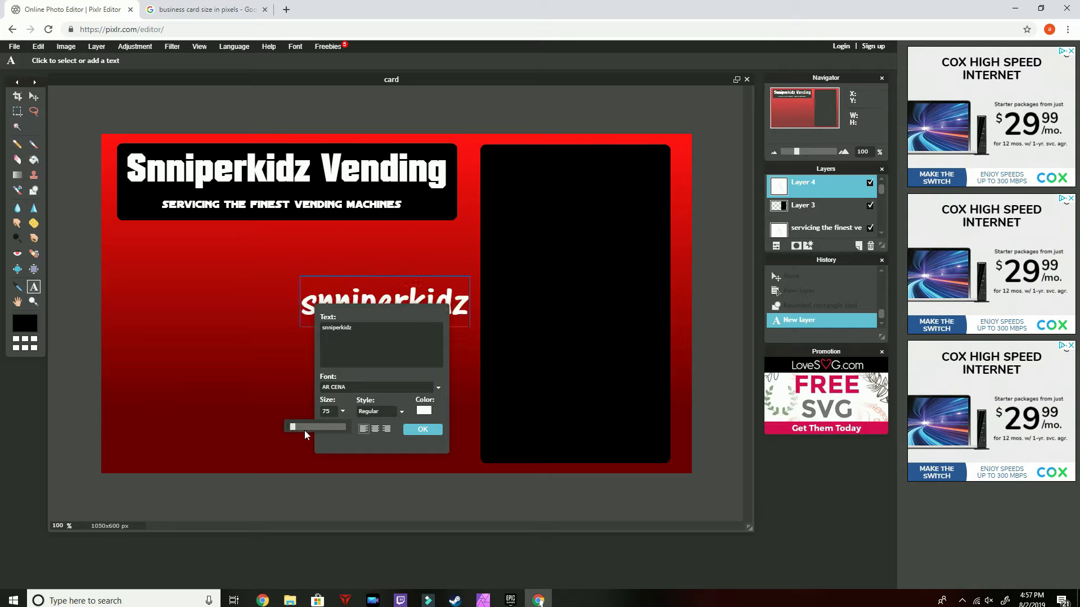
pyautogui.click(422, 429)
# Move the "snniperkidz" text to the top of the black rounded rectangle
pyautogui.press('v')
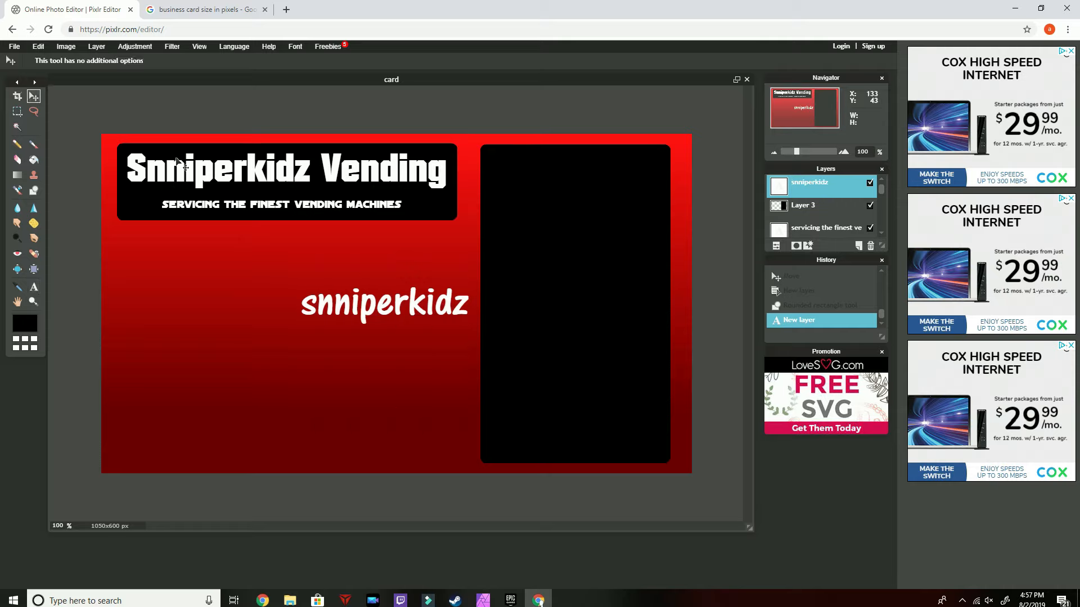
pyautogui.moveTo(403, 318); pyautogui.dragTo(589, 179)
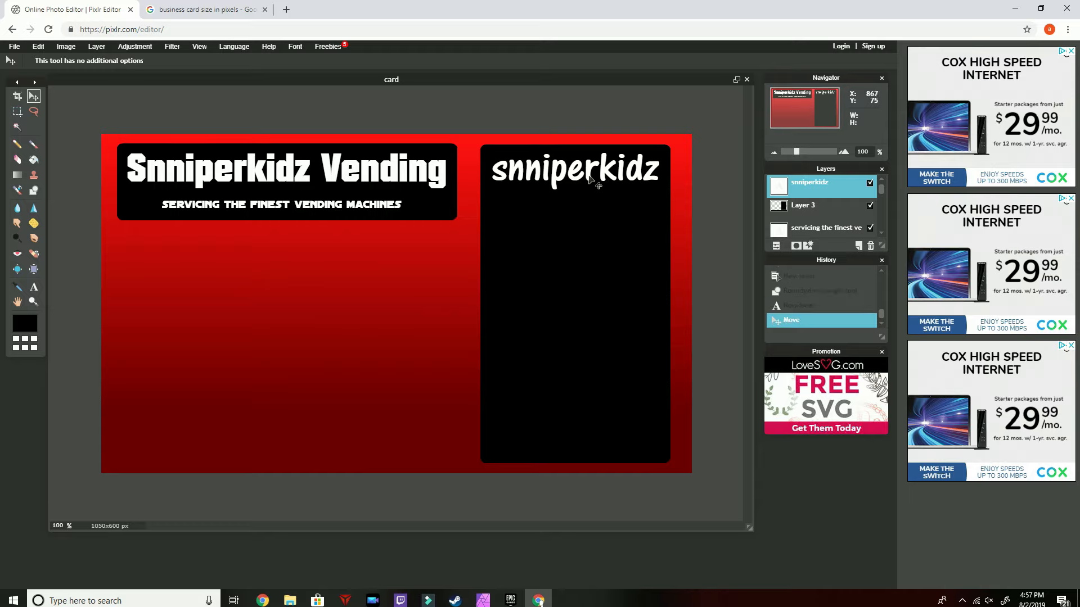
pyautogui.moveTo(589, 179); pyautogui.dragTo(589, 194)
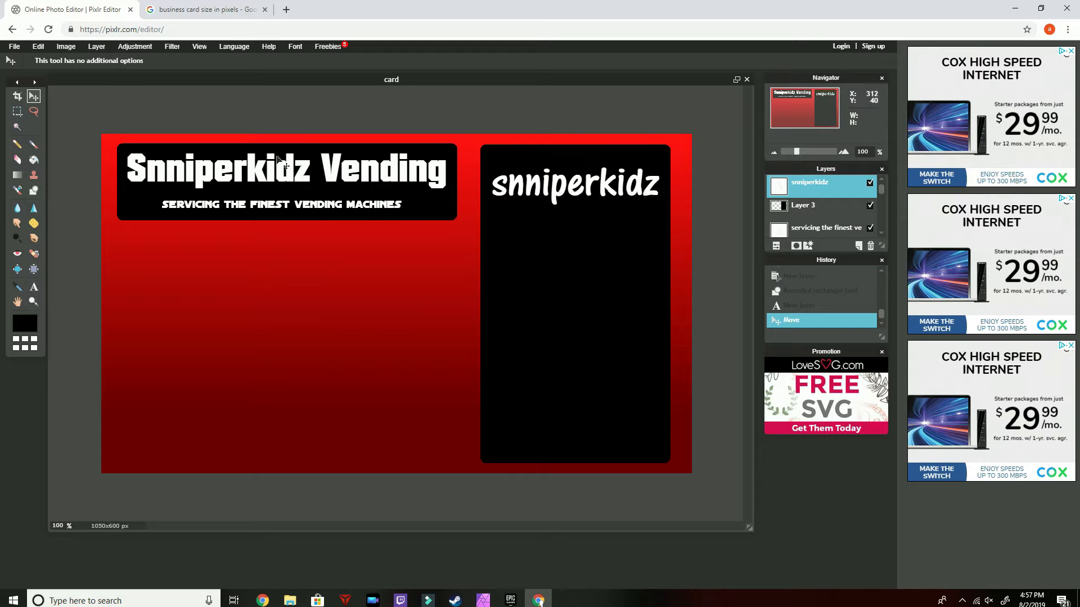
# On a new layer, draw a thin white rounded bar with radius 30 under the "snniperkidz" text
pyautogui.click(37, 189)
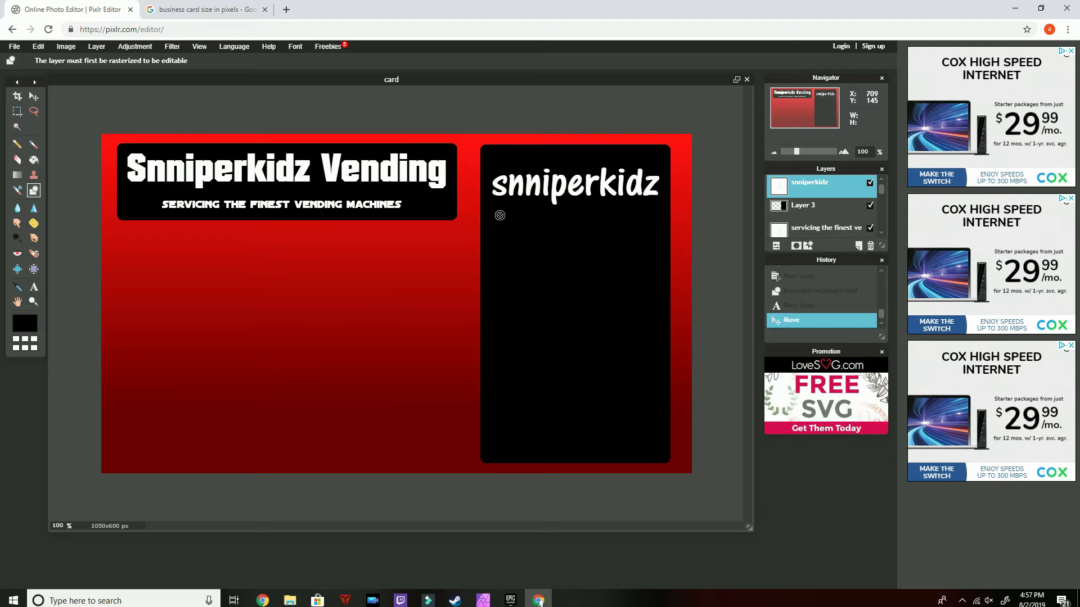
pyautogui.click(859, 246)
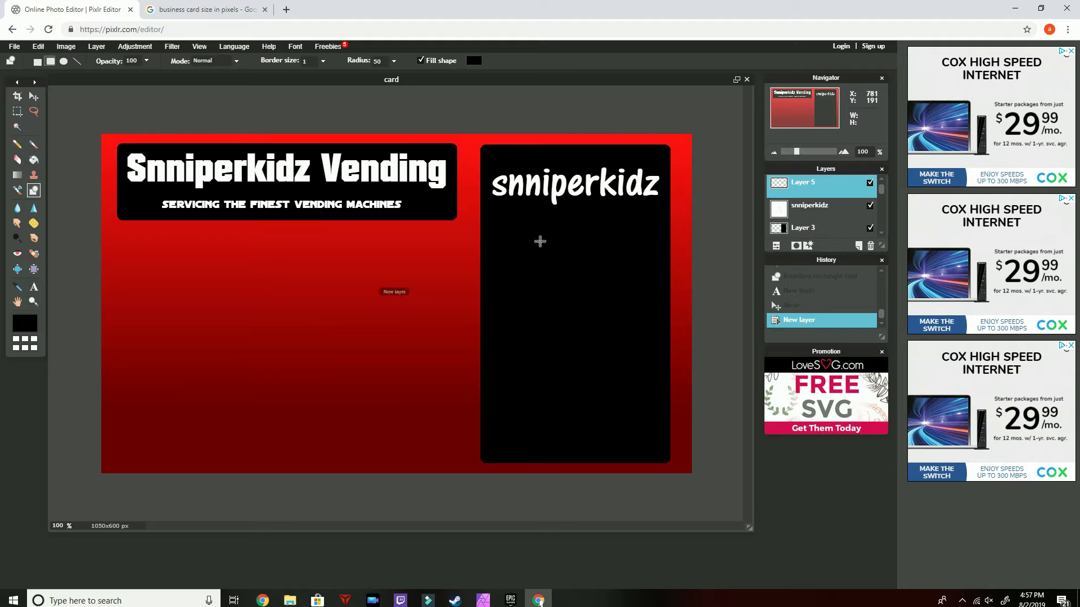
pyautogui.click(474, 61)
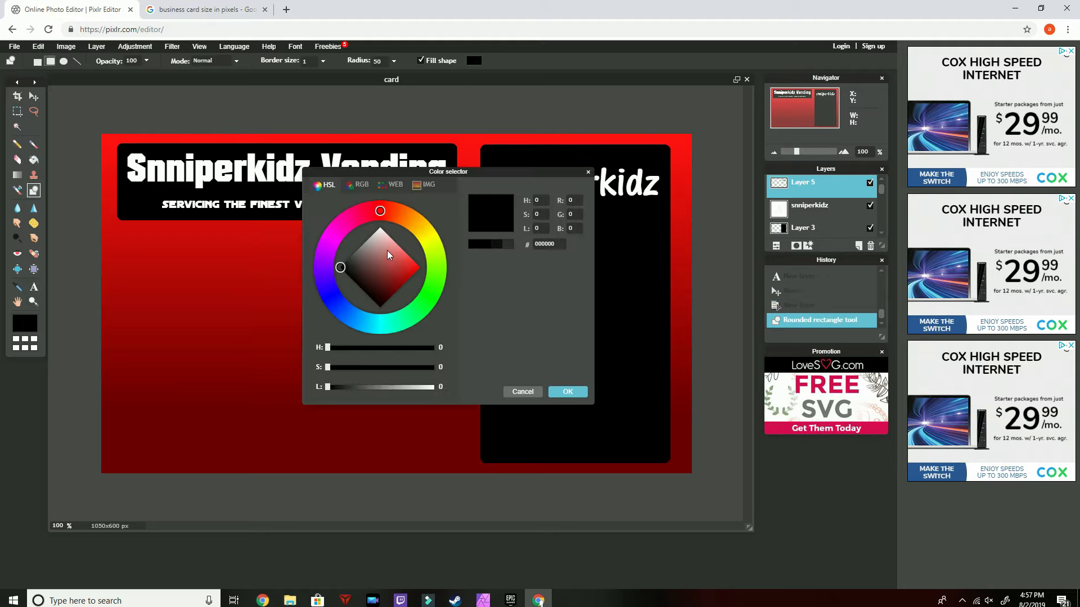
pyautogui.moveTo(387, 255); pyautogui.dragTo(394, 179)
pyautogui.click(568, 392)
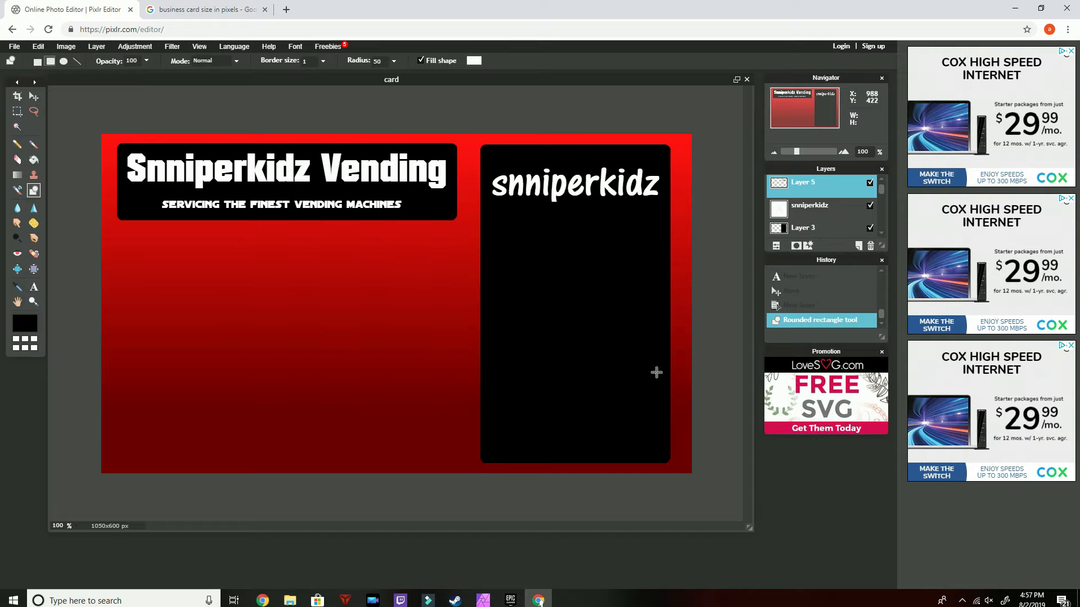
pyautogui.press('Delete')
pyautogui.write('30')
pyautogui.moveTo(494, 207); pyautogui.dragTo(654, 212)
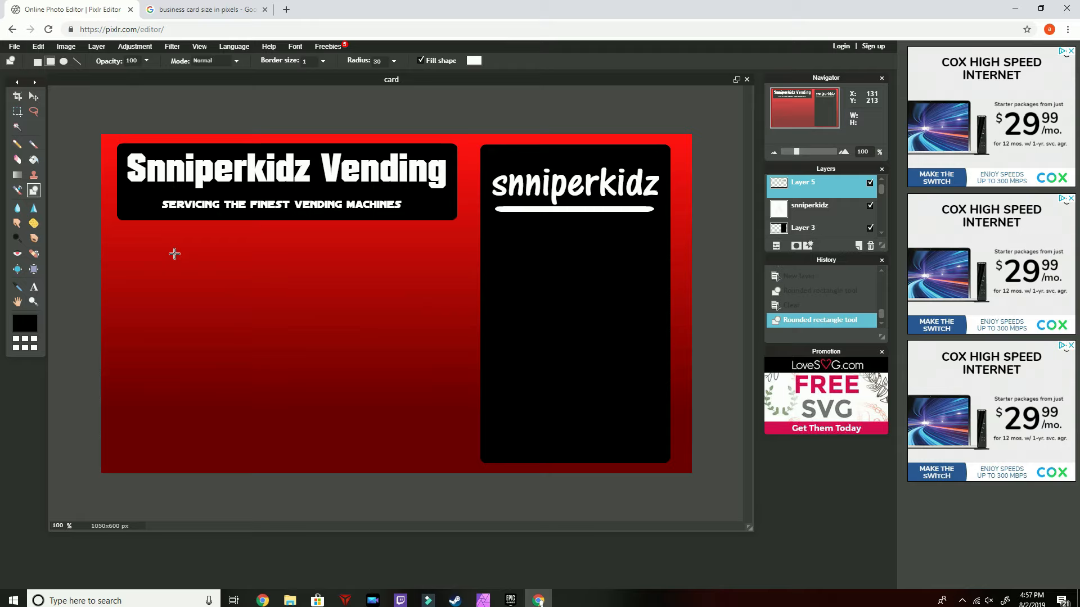
pyautogui.click(33, 287)
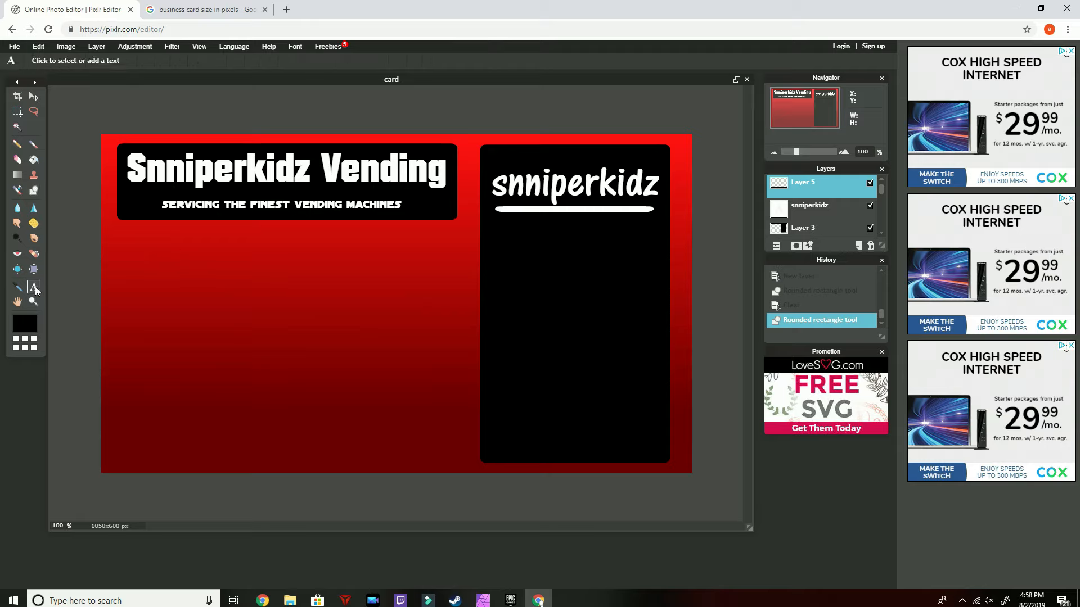
pyautogui.click(338, 313)
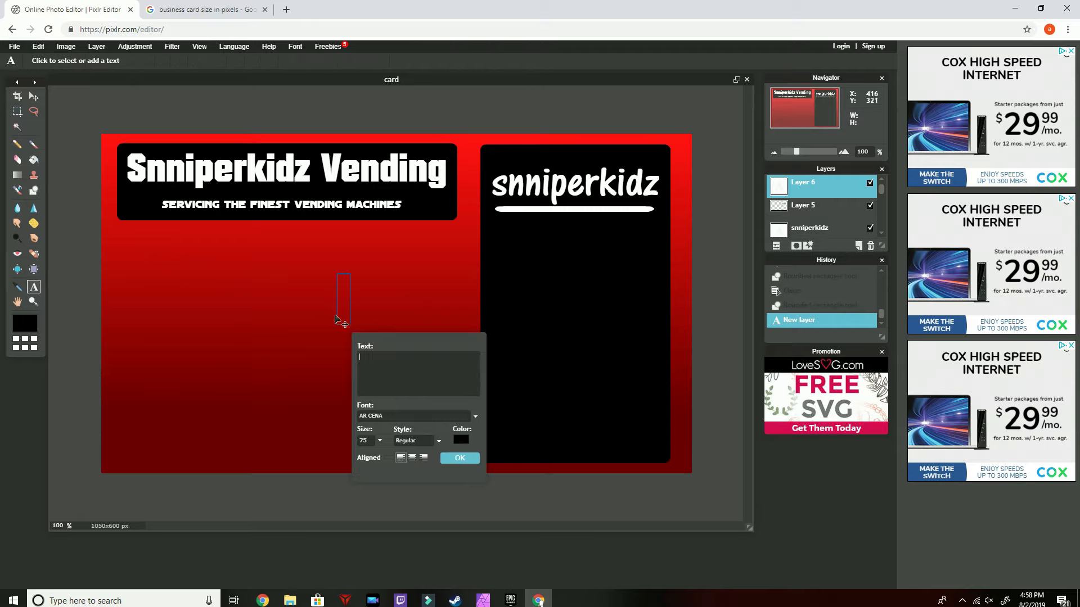
pyautogui.write('000')
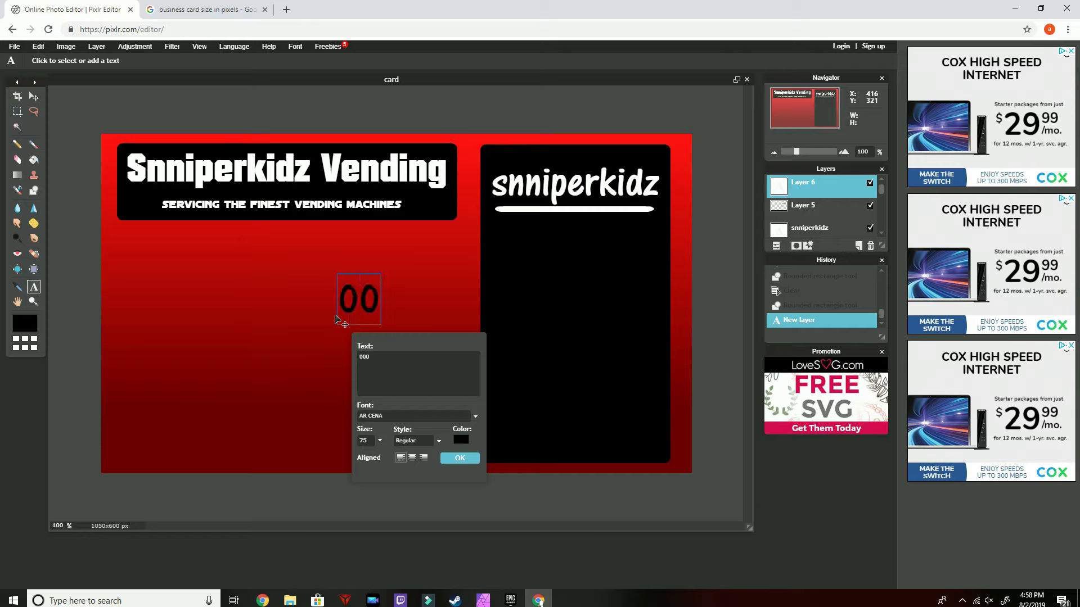
pyautogui.write('-000-0000')
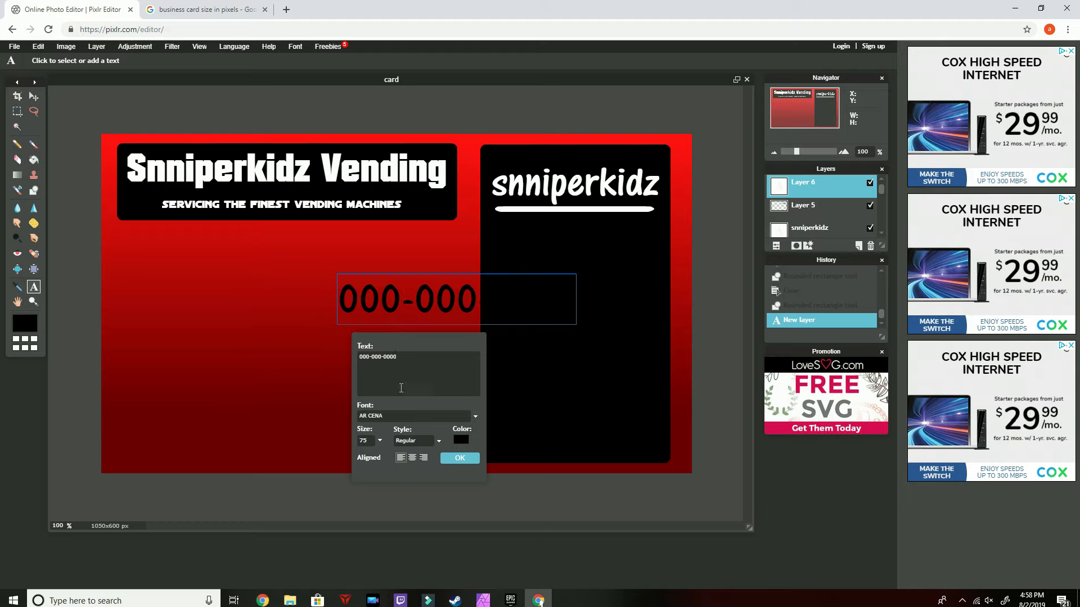
pyautogui.click(460, 440)
pyautogui.moveTo(388, 264); pyautogui.dragTo(380, 228)
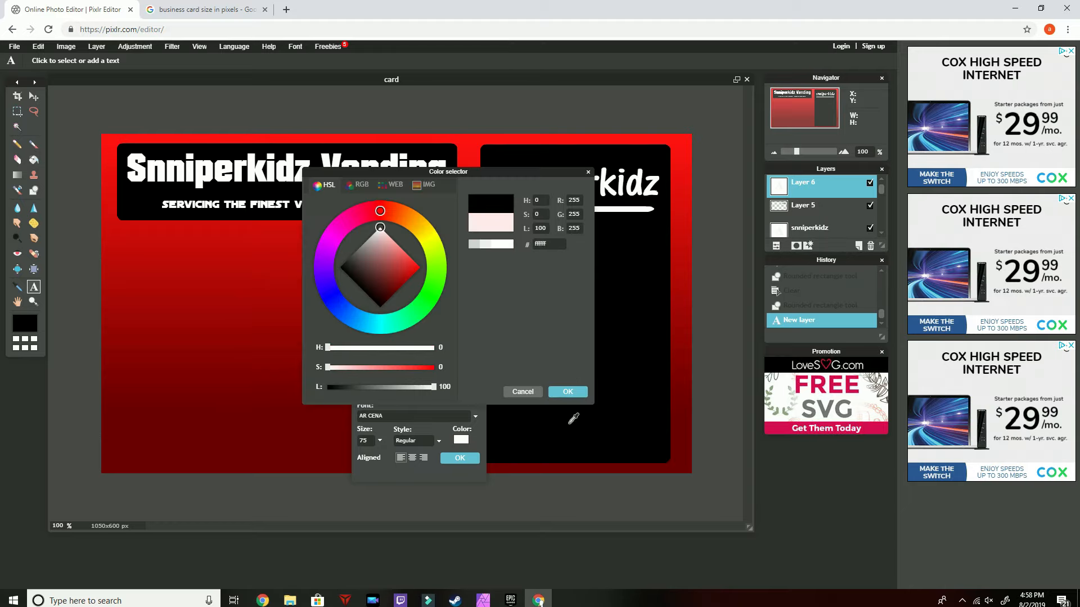
pyautogui.click(567, 392)
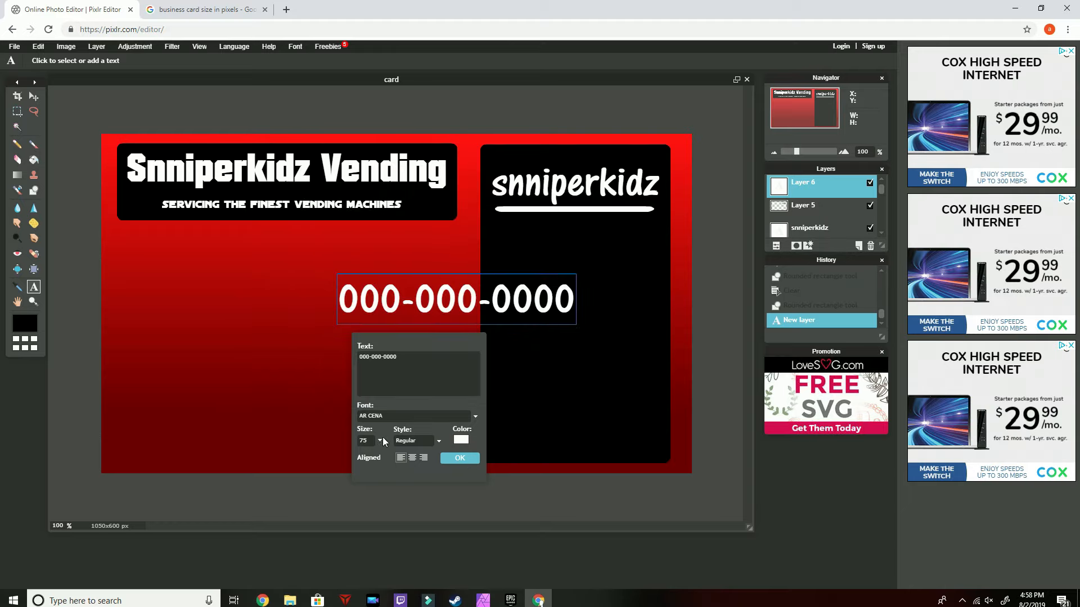
pyautogui.doubleClick(363, 441)
pyautogui.write('60')
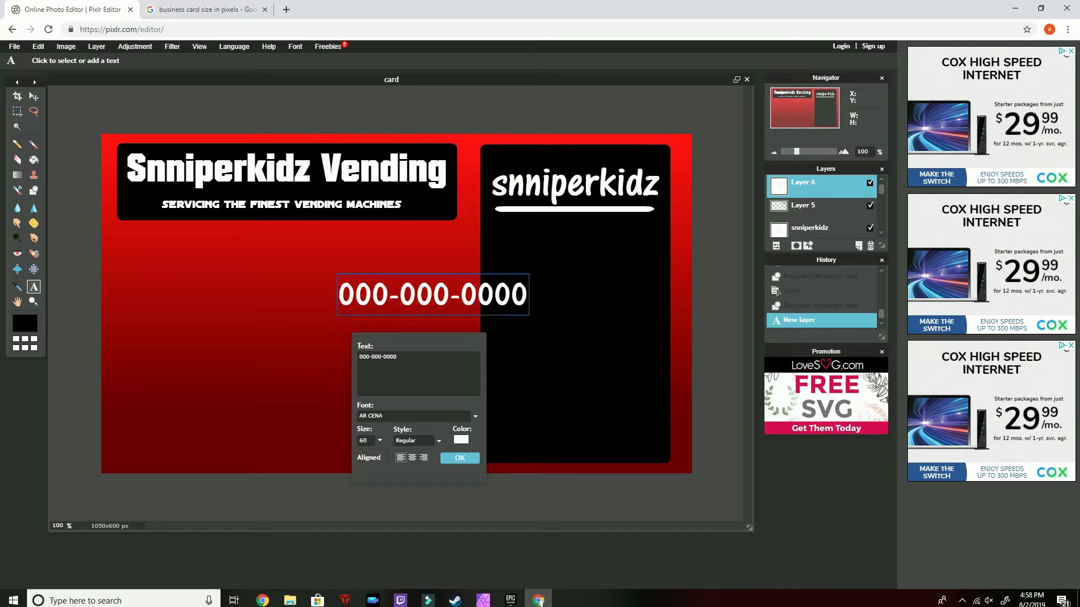
pyautogui.click(459, 458)
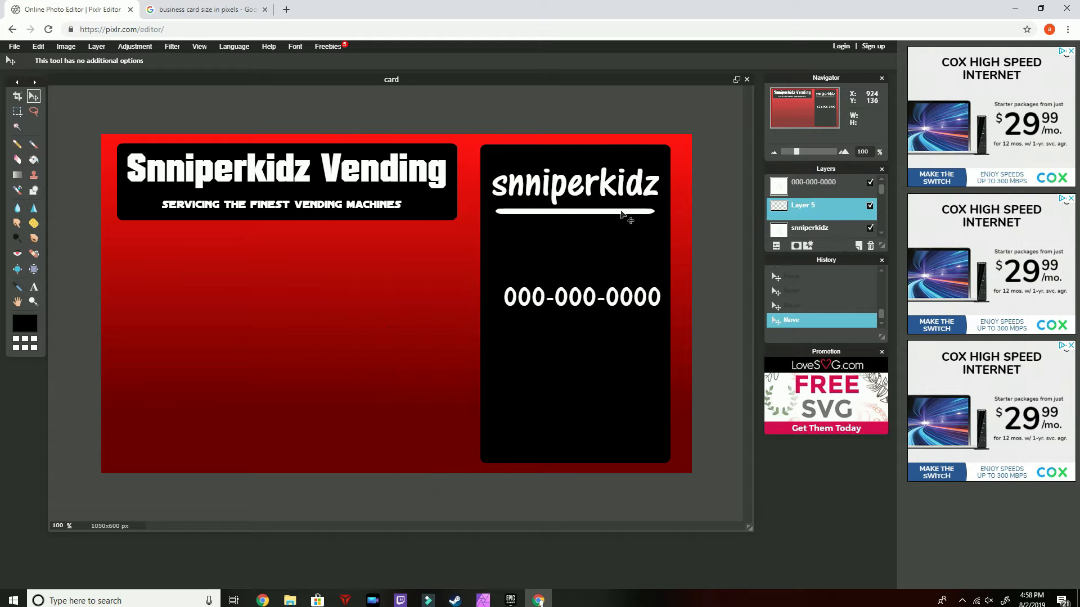
# Duplicate the white bar layer and move the copy under the phone number, then select the phone number layer
pyautogui.rightClick(806, 211)
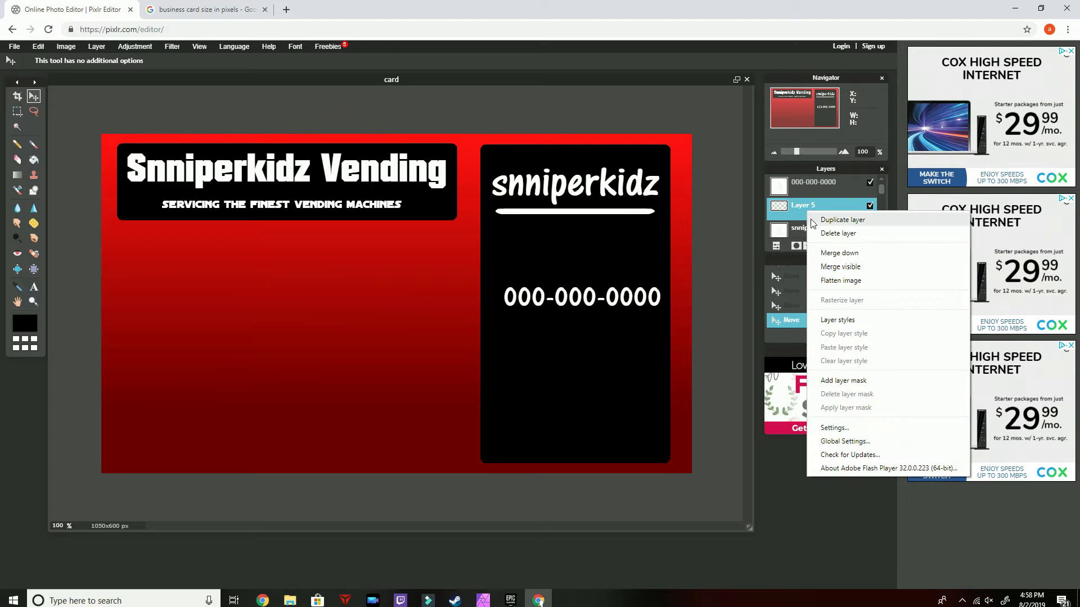
pyautogui.click(858, 224)
pyautogui.moveTo(561, 212); pyautogui.dragTo(590, 301)
pyautogui.click(810, 185)
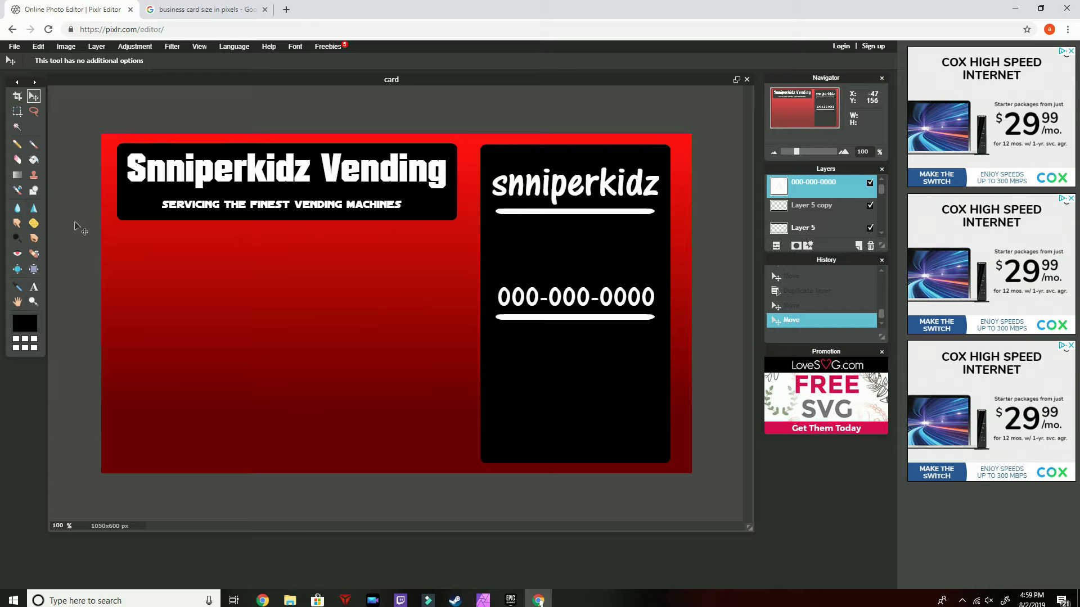
# Add a placeholder e-mail address as text in the lower part of the black side panel
pyautogui.click(33, 288)
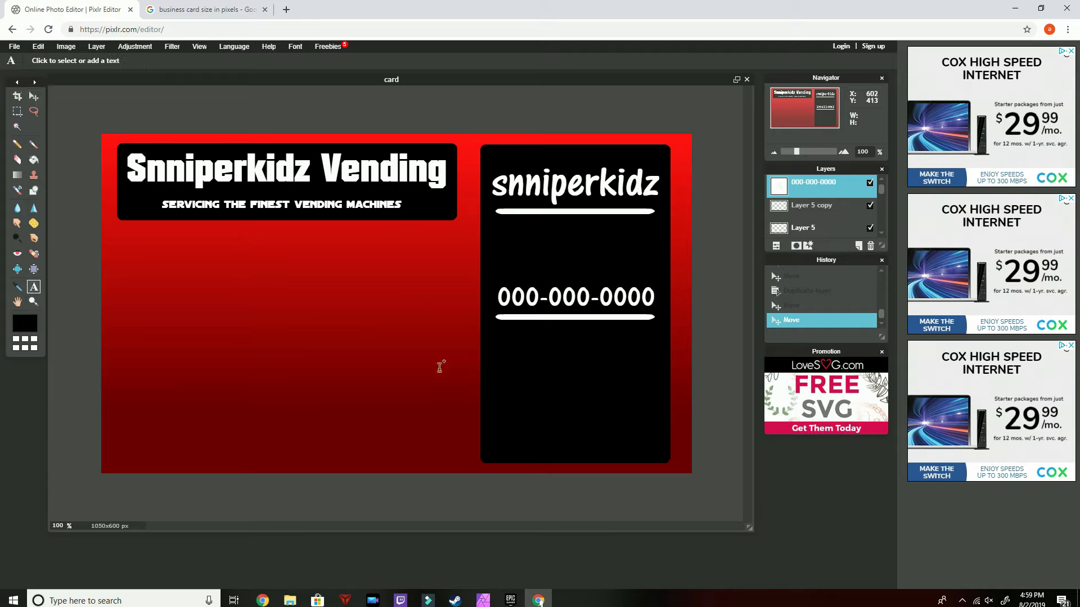
pyautogui.click(482, 404)
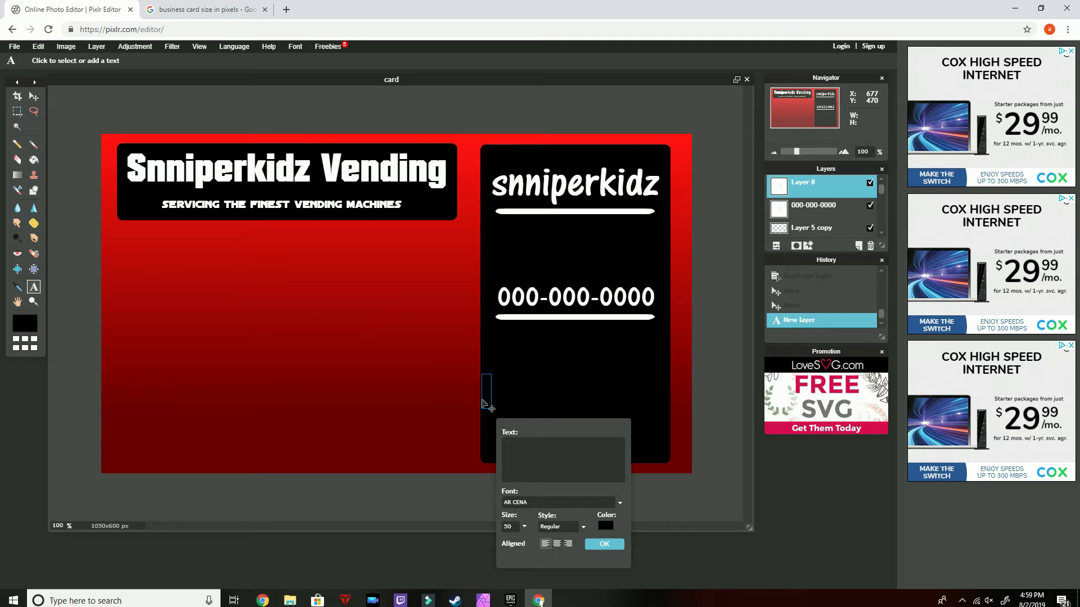
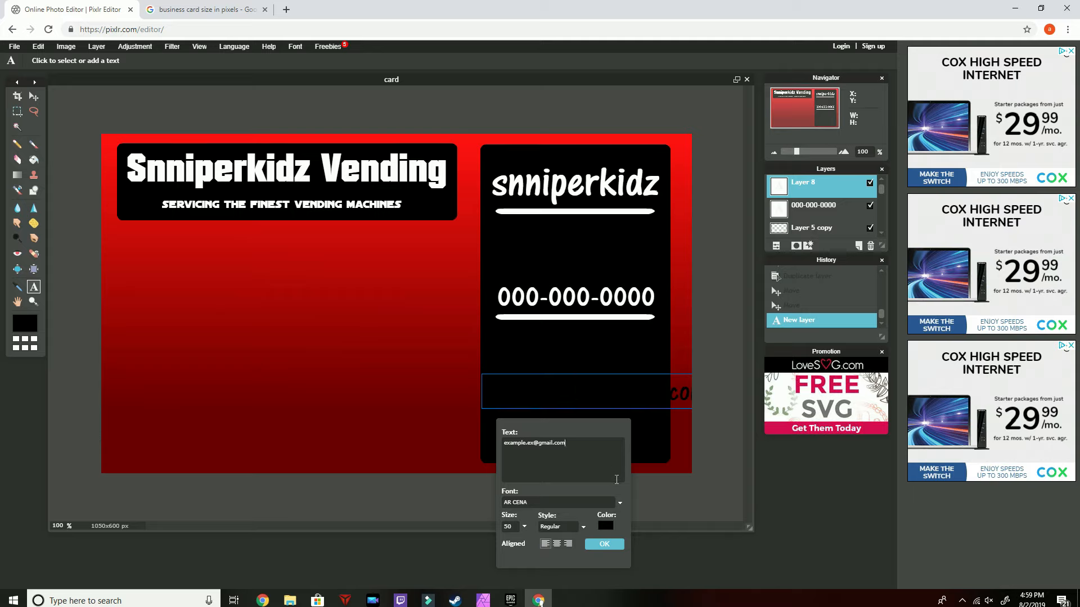
# Set the e-mail text colour to white and its size to 35, then confirm the text
pyautogui.click(605, 526)
pyautogui.moveTo(382, 233); pyautogui.dragTo(379, 193)
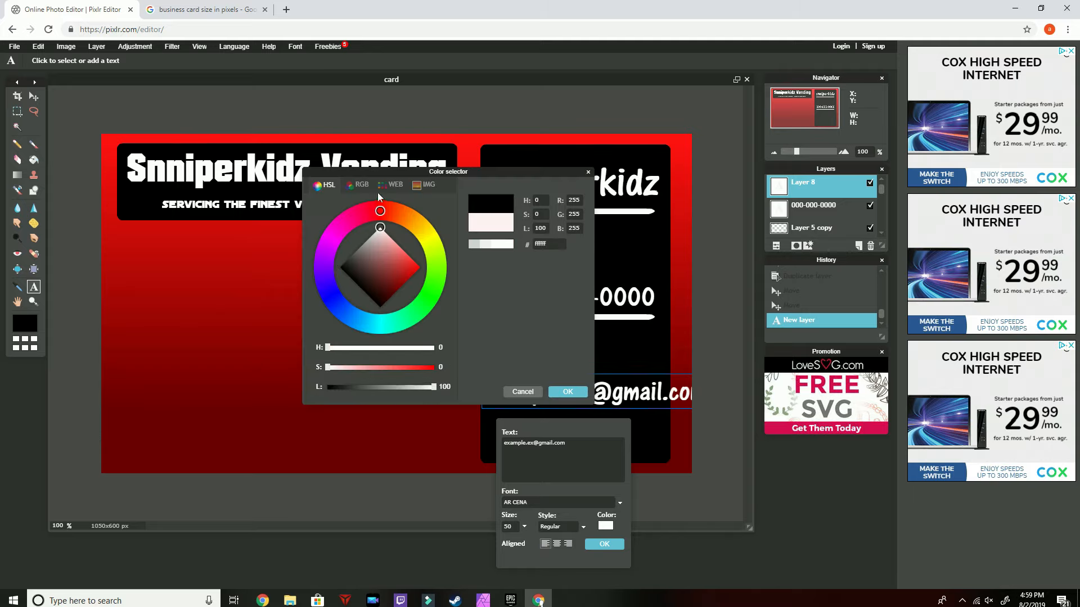
pyautogui.click(568, 393)
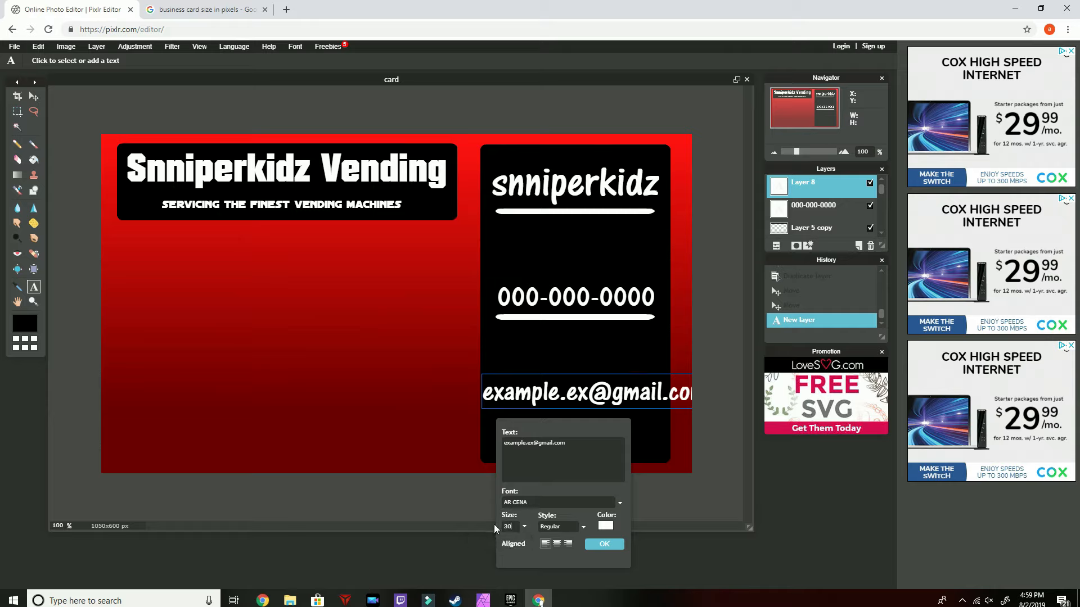
pyautogui.write('30')
pyautogui.press('BackSpace')
pyautogui.press('BackSpace')
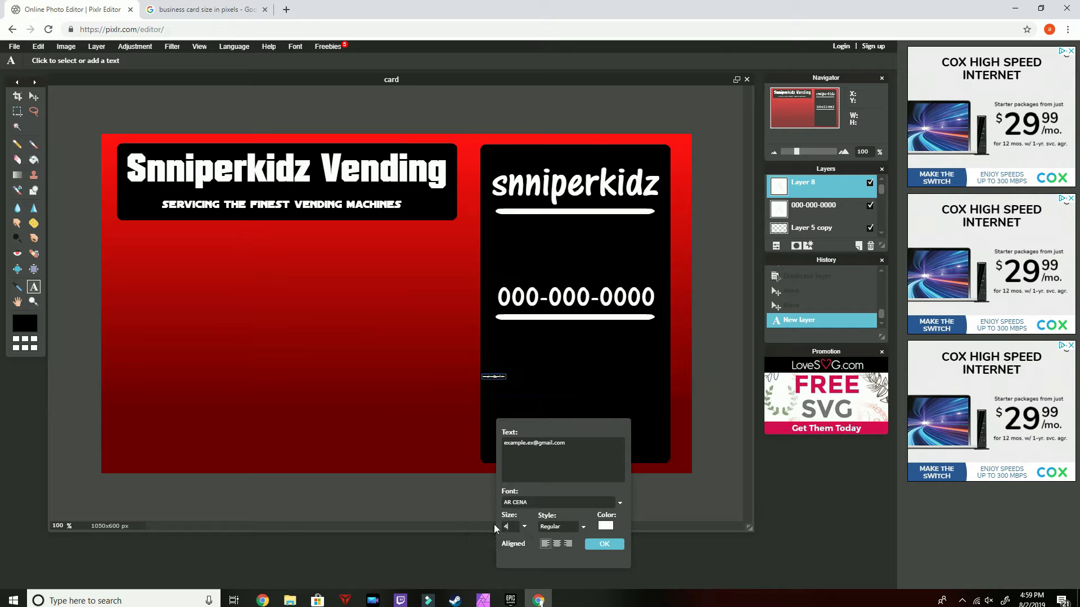
pyautogui.write('40')
pyautogui.press('BackSpace')
pyautogui.press('BackSpace')
pyautogui.write('35')
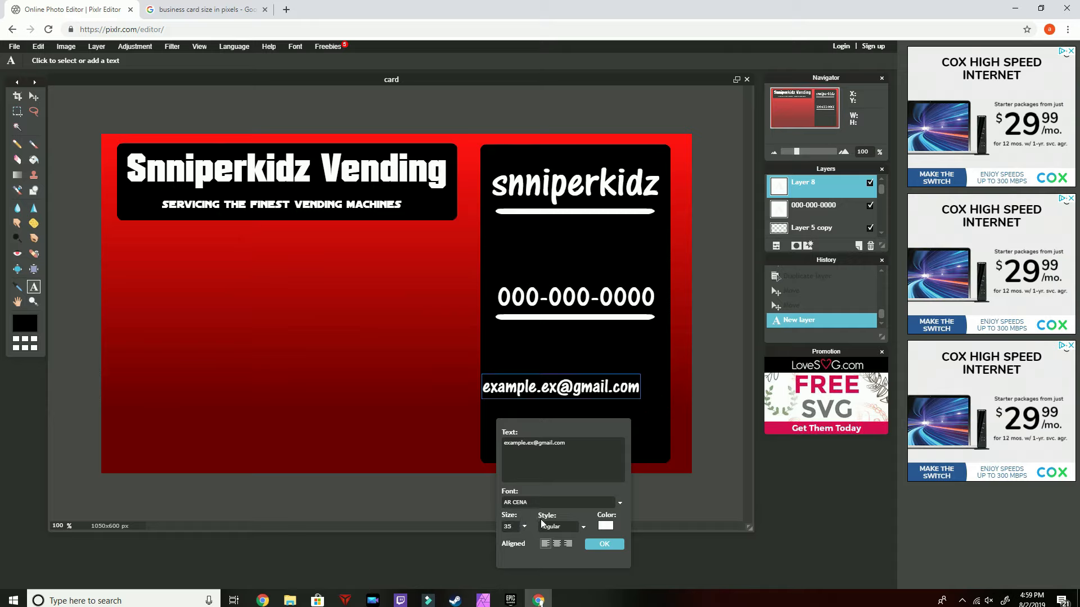
pyautogui.click(600, 544)
# Move the e-mail text lower in the panel, then duplicate the white bar again and place the copy under the e-mail
pyautogui.press('v')
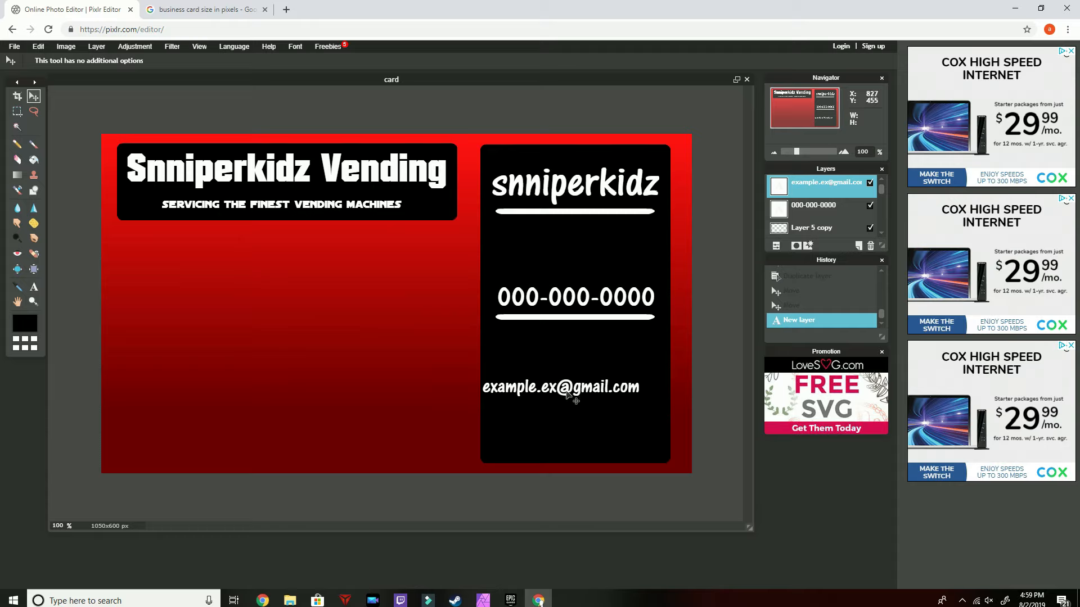
pyautogui.moveTo(568, 392); pyautogui.dragTo(583, 405)
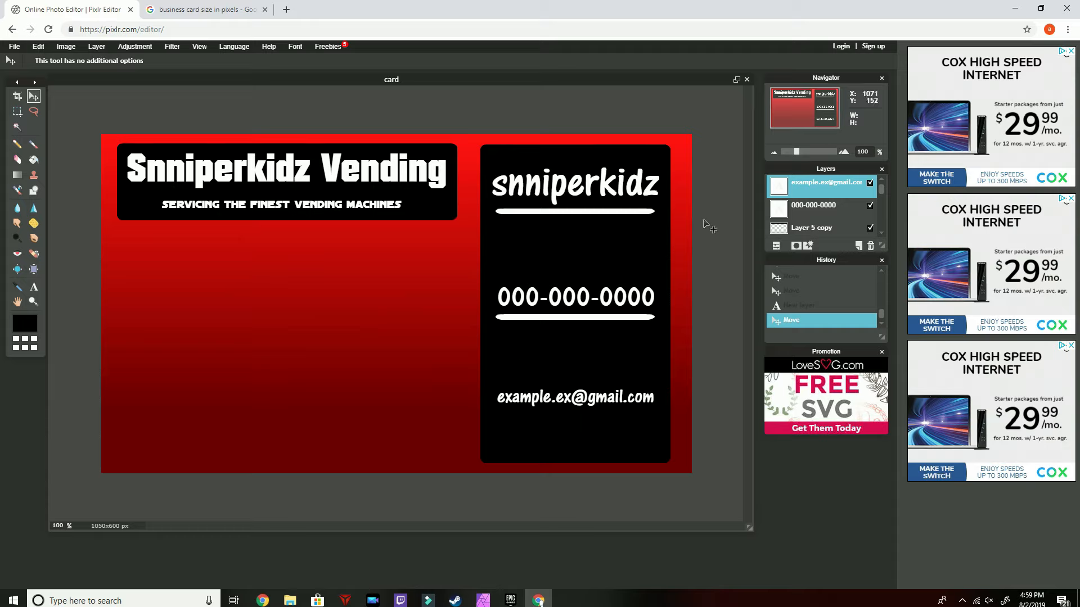
pyautogui.scroll(-1, 825, 216)
pyautogui.click(825, 214)
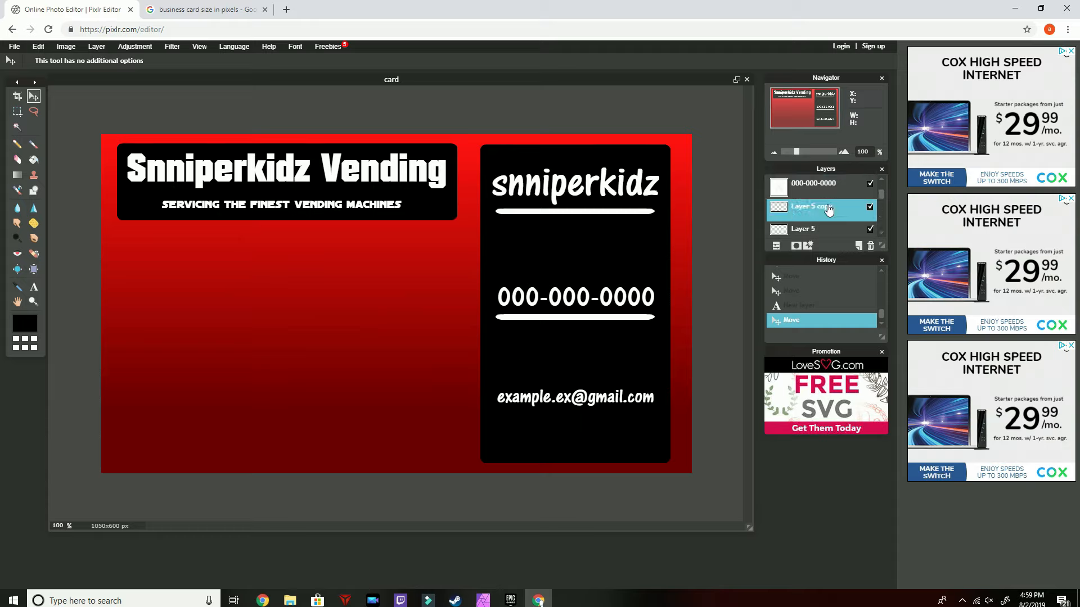
pyautogui.click(814, 226)
pyautogui.scroll(-1, 814, 226)
pyautogui.rightClick(811, 210)
pyautogui.click(841, 222)
pyautogui.moveTo(581, 218); pyautogui.dragTo(580, 417)
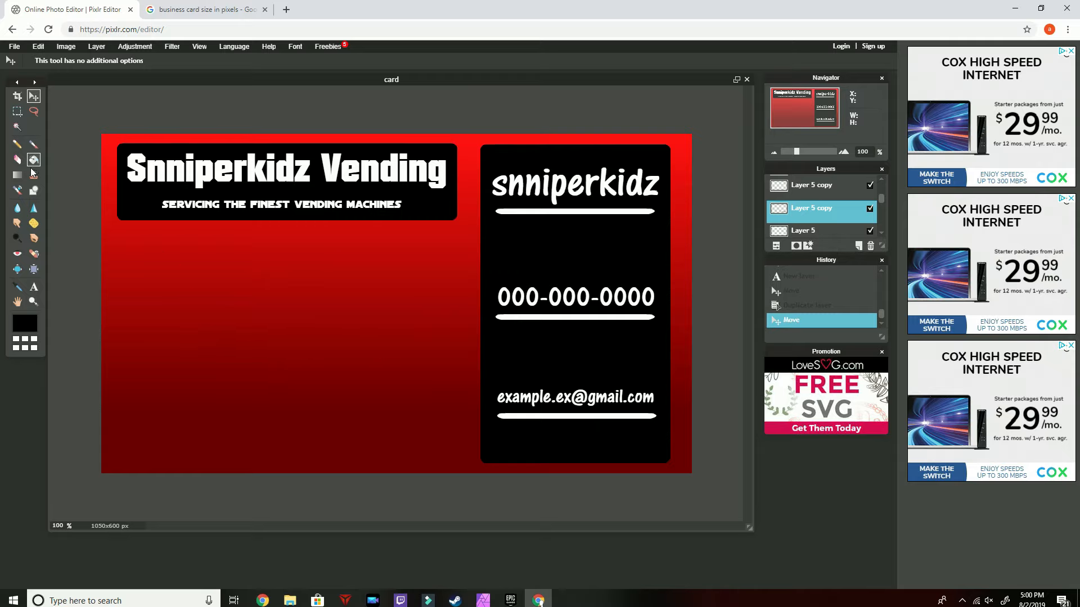
# Draw a black rounded rectangle filling the card's lower-left area beneath the title banner
pyautogui.click(37, 191)
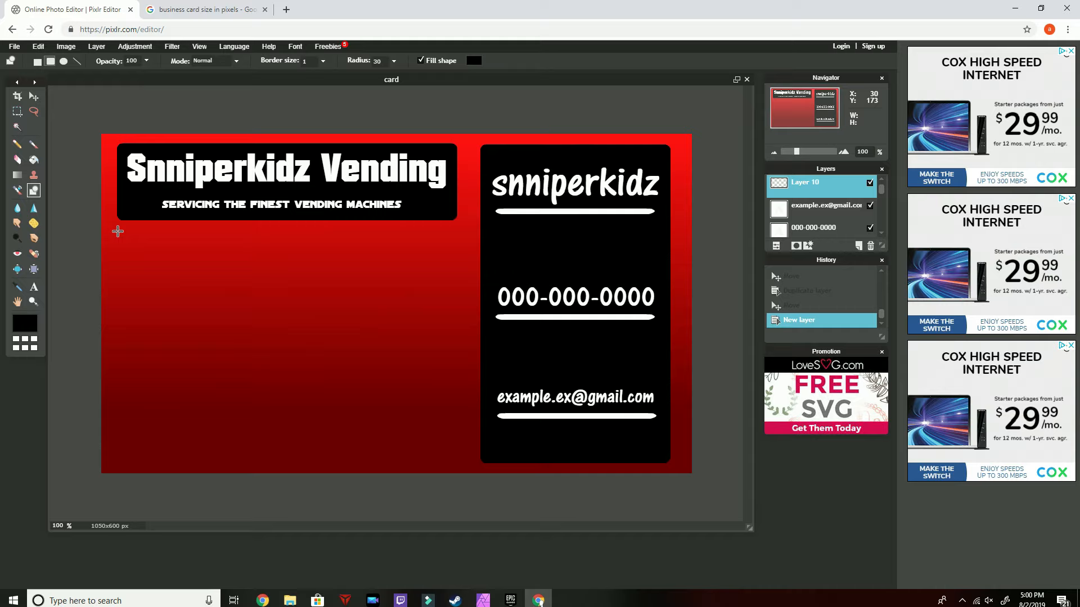
pyautogui.moveTo(118, 231); pyautogui.dragTo(456, 458)
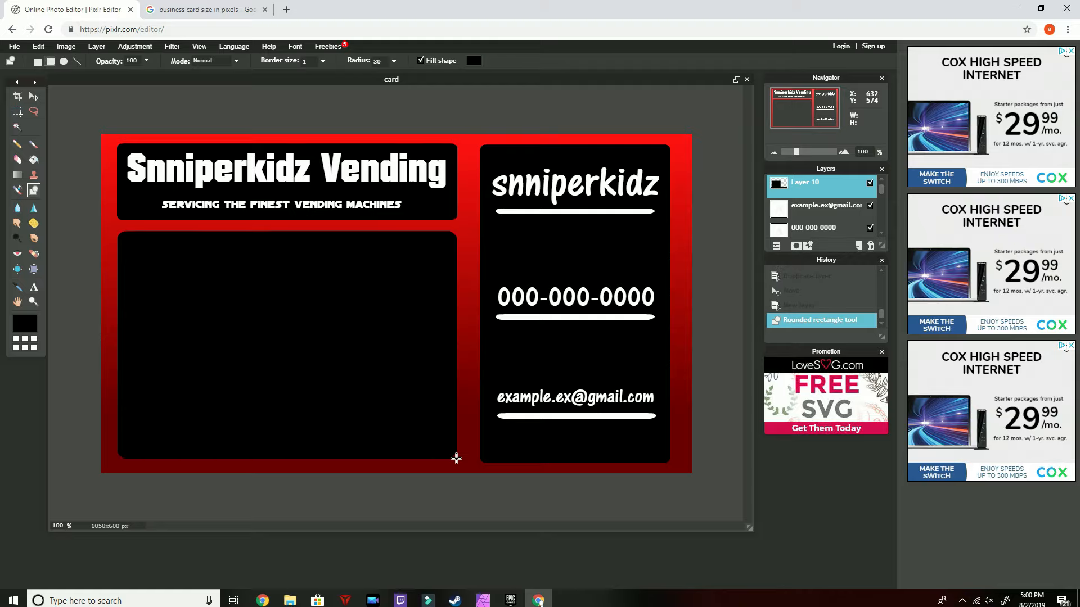
# In a new browser tab, search Google Images for "cartoon vending machine png"
pyautogui.write('car')
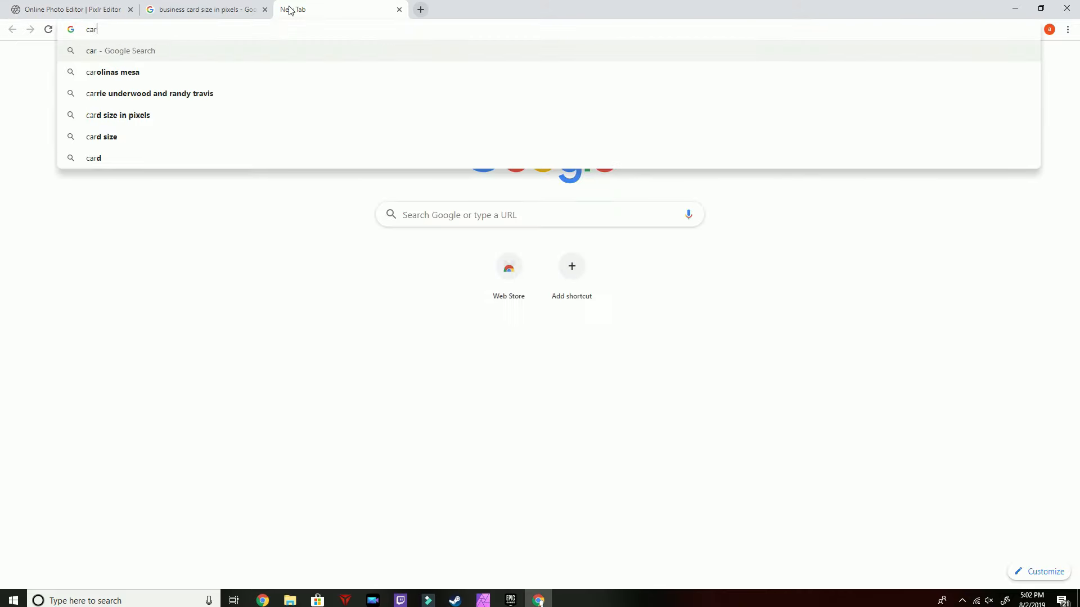
pyautogui.write('toon vendin')
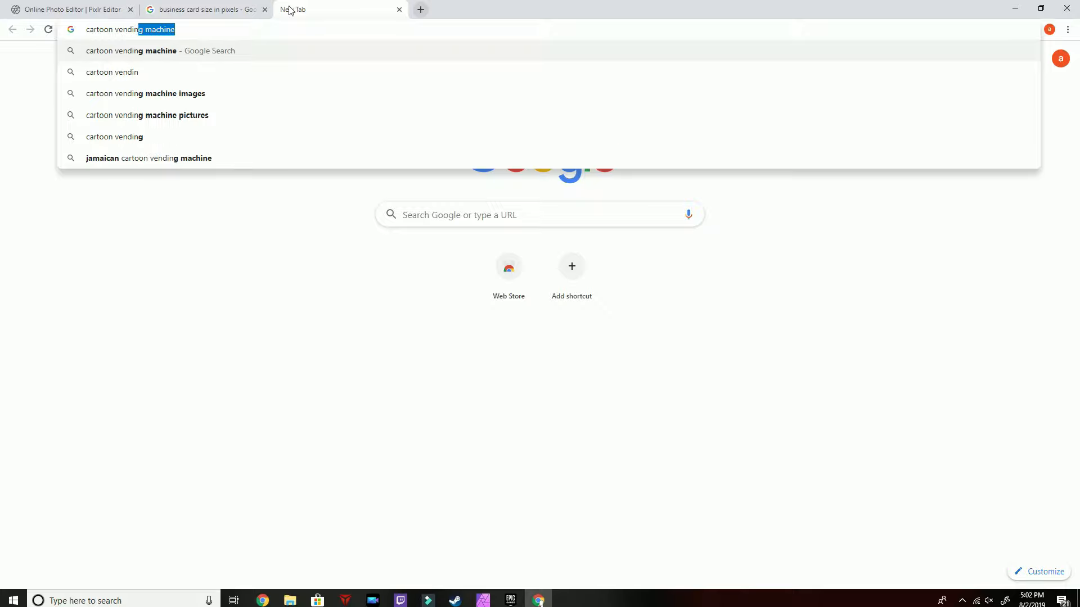
pyautogui.write('g machine')
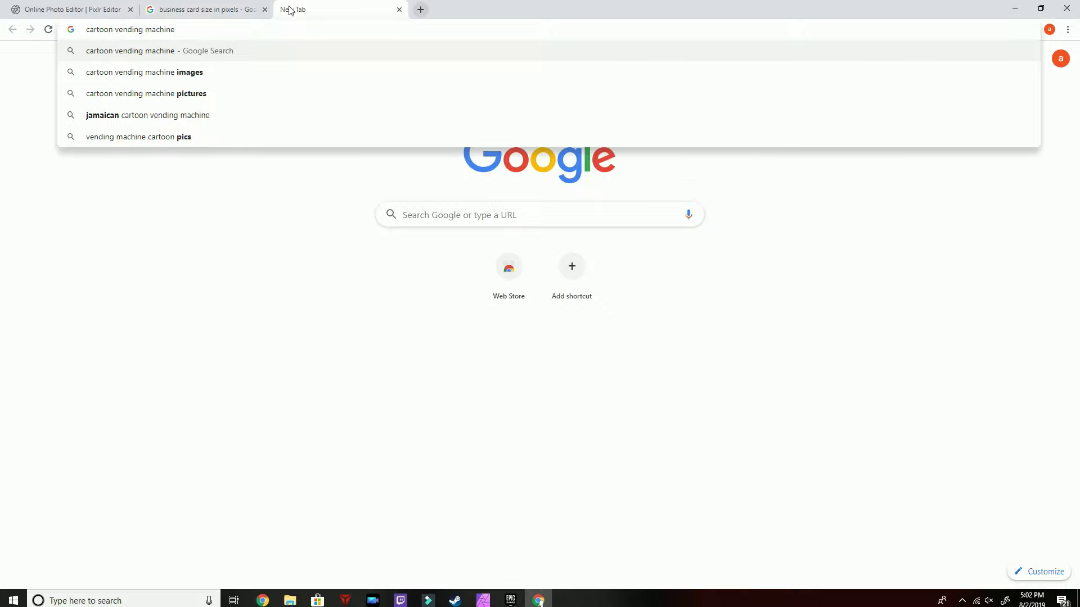
pyautogui.write(' png')
pyautogui.press('Return')
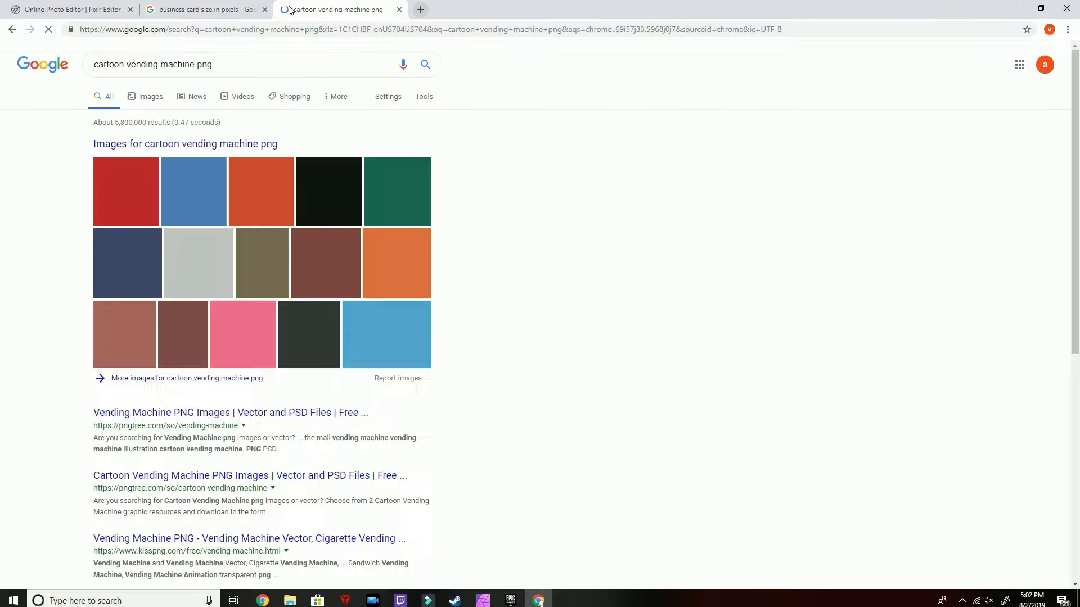
pyautogui.click(153, 98)
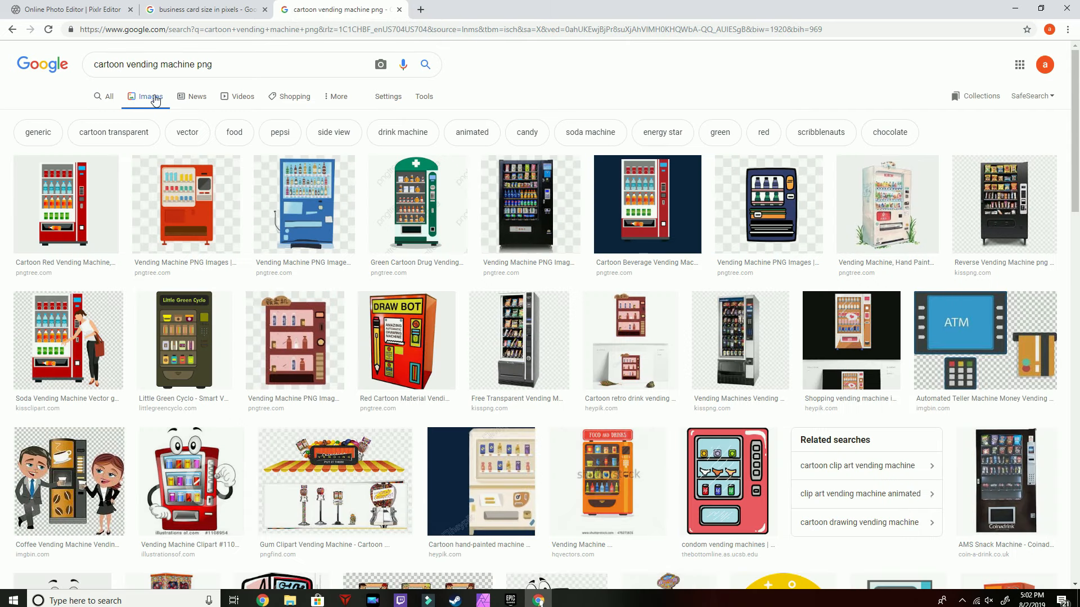
pyautogui.scroll(-2, 71, 239)
# Save the soda vending machine clipart image with the woman to the computer
pyautogui.click(70, 239)
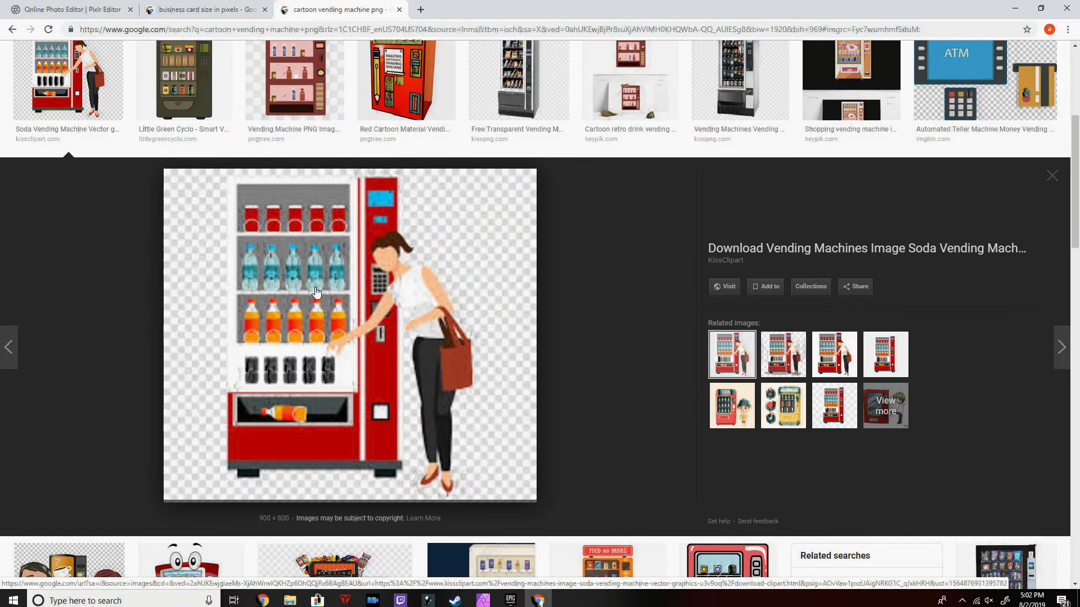
pyautogui.rightClick(427, 336)
pyautogui.click(464, 435)
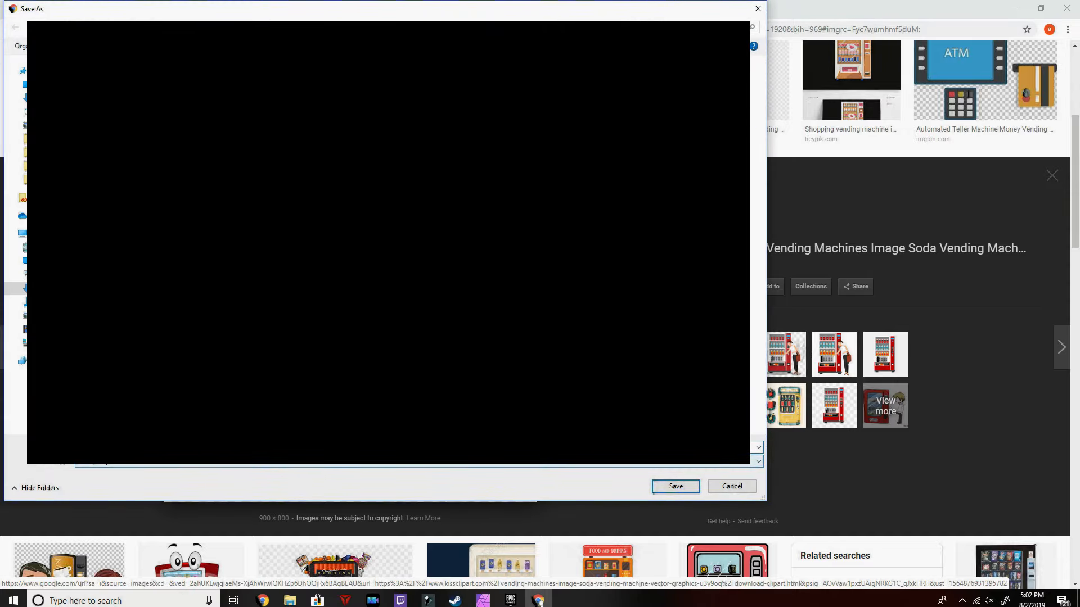
pyautogui.click(25, 261)
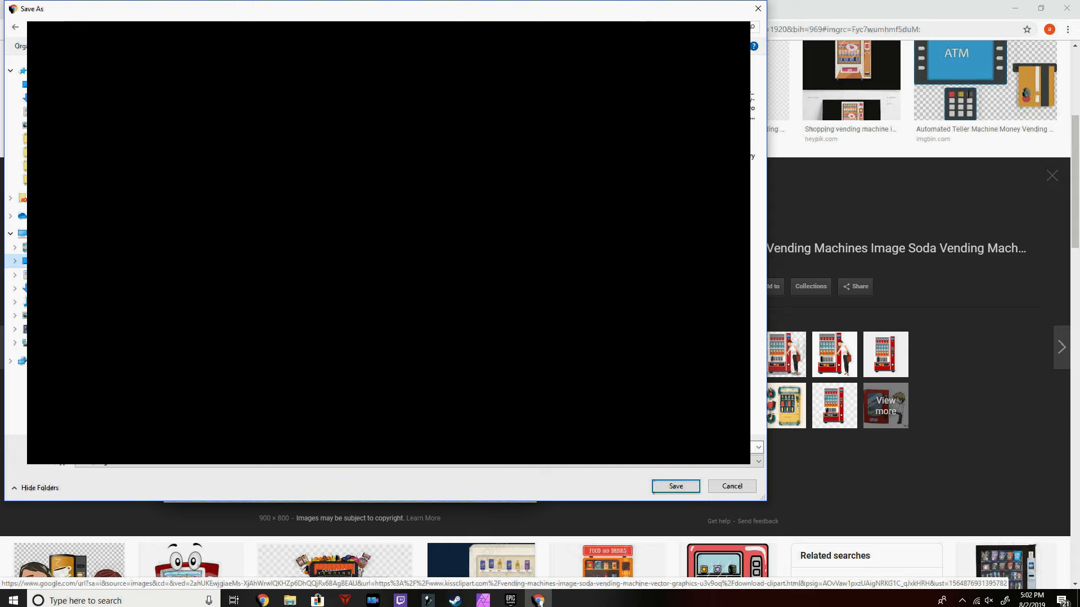
pyautogui.click(675, 487)
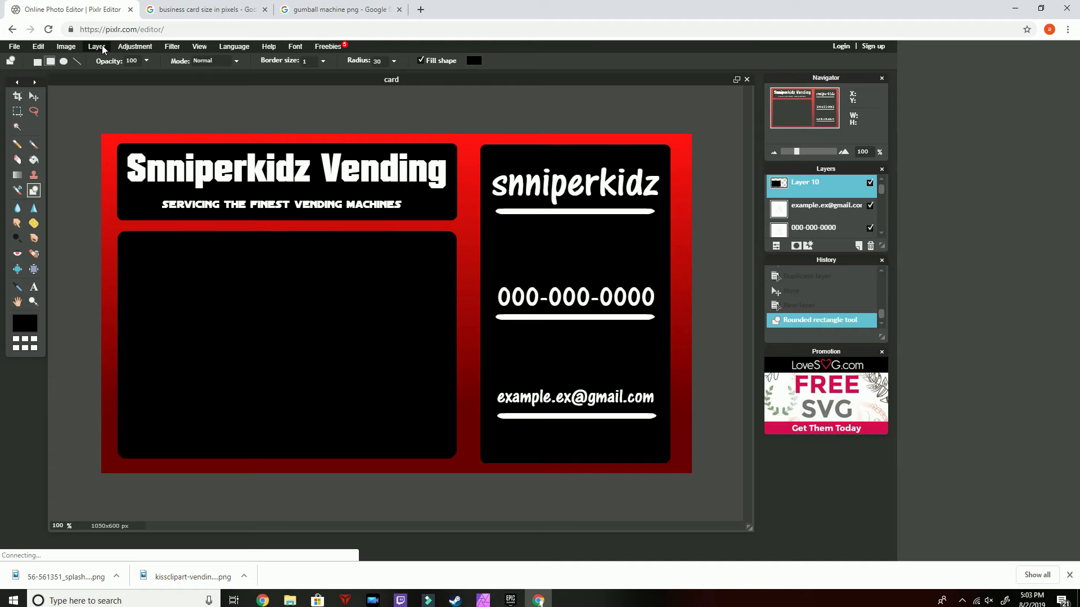
# Open the downloaded gumball machine clipart file as a new layer on the card
pyautogui.click(97, 47)
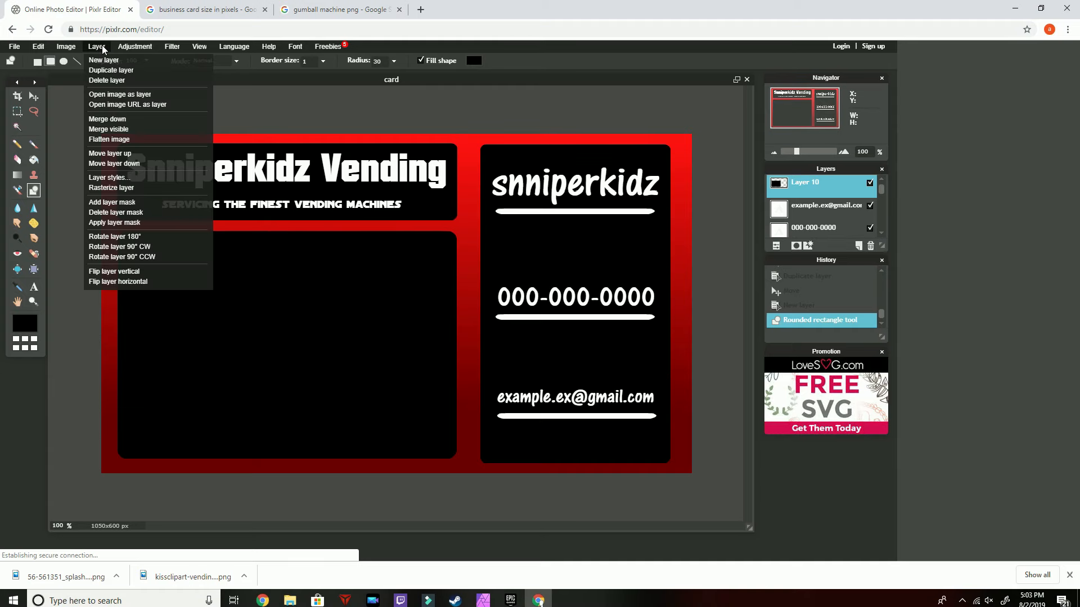
pyautogui.click(103, 95)
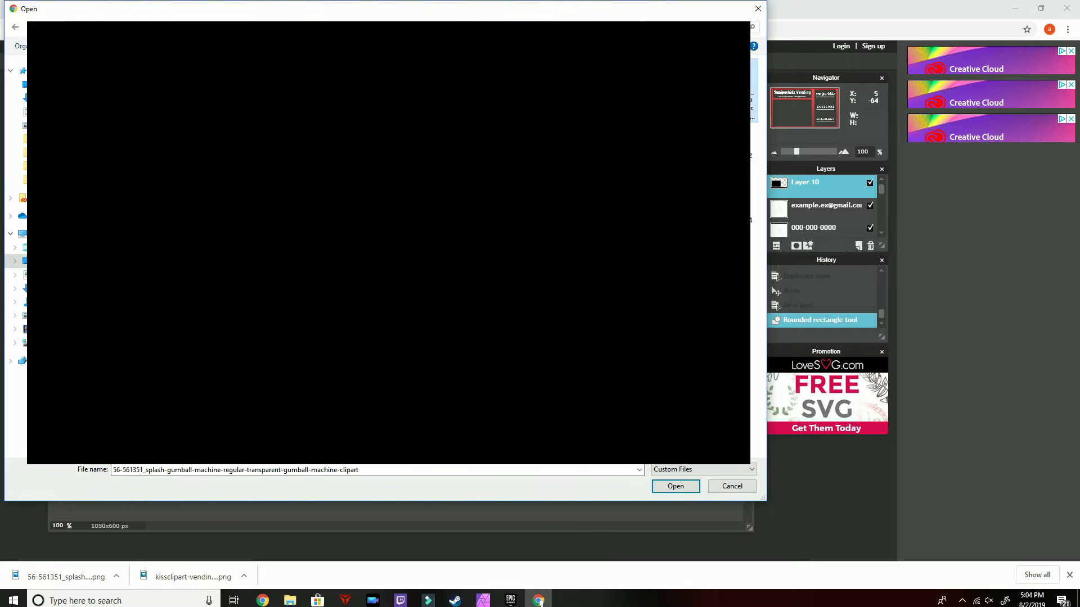
pyautogui.click(680, 487)
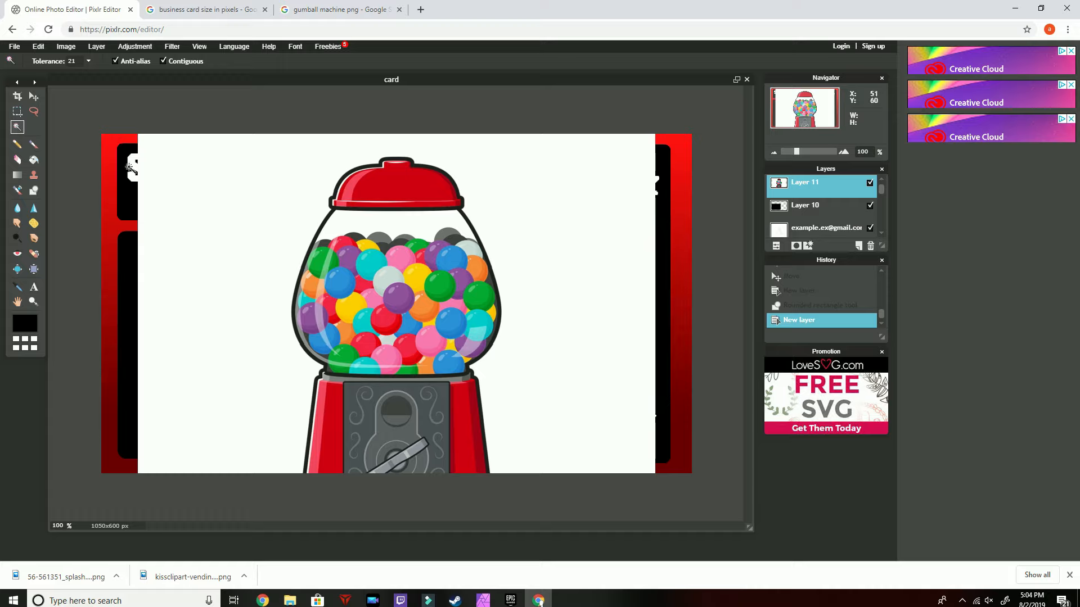
# Erase the white background around the gumball machine with the Magic Wand, then deselect
pyautogui.click(195, 184)
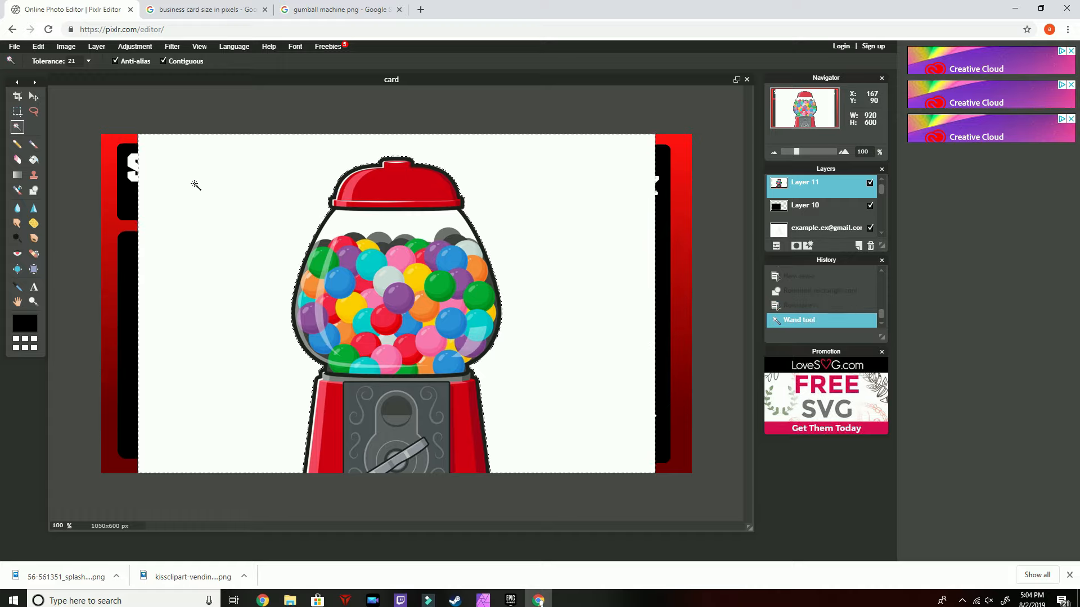
pyautogui.press('Delete')
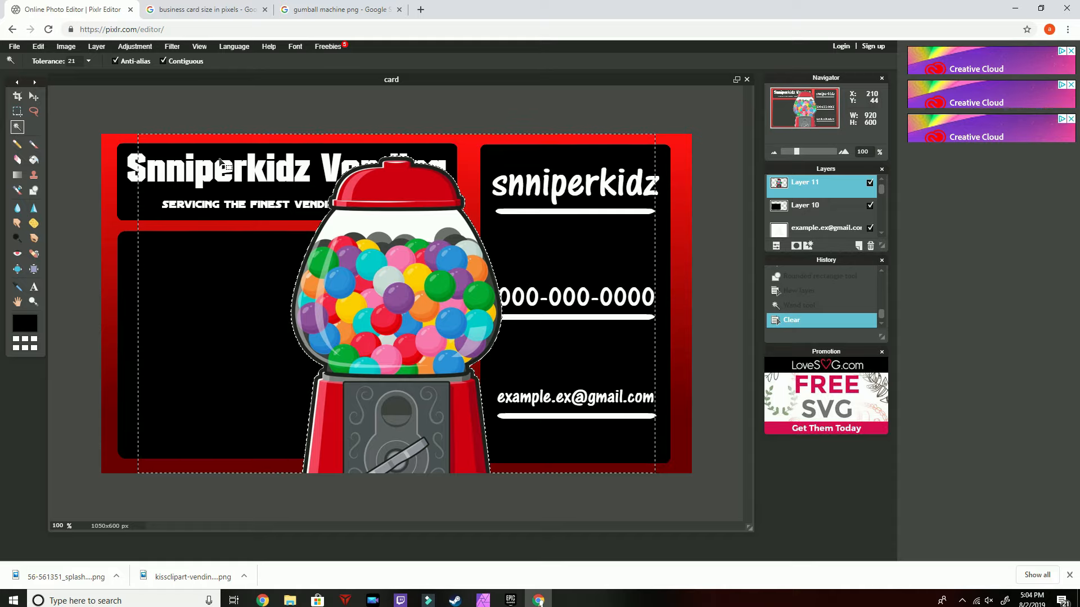
pyautogui.hotkey('ctrl', 'd')
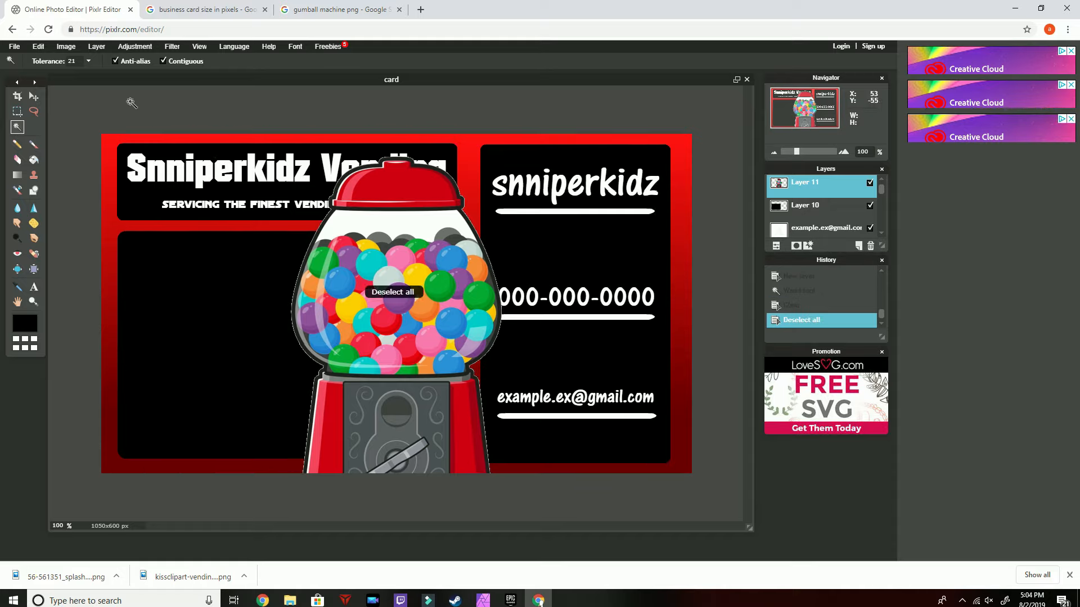
# Shift the gumball machine up and erase the remaining white background beneath it with the Magic Wand, then deselect
pyautogui.click(34, 96)
pyautogui.moveTo(374, 278); pyautogui.dragTo(372, 104)
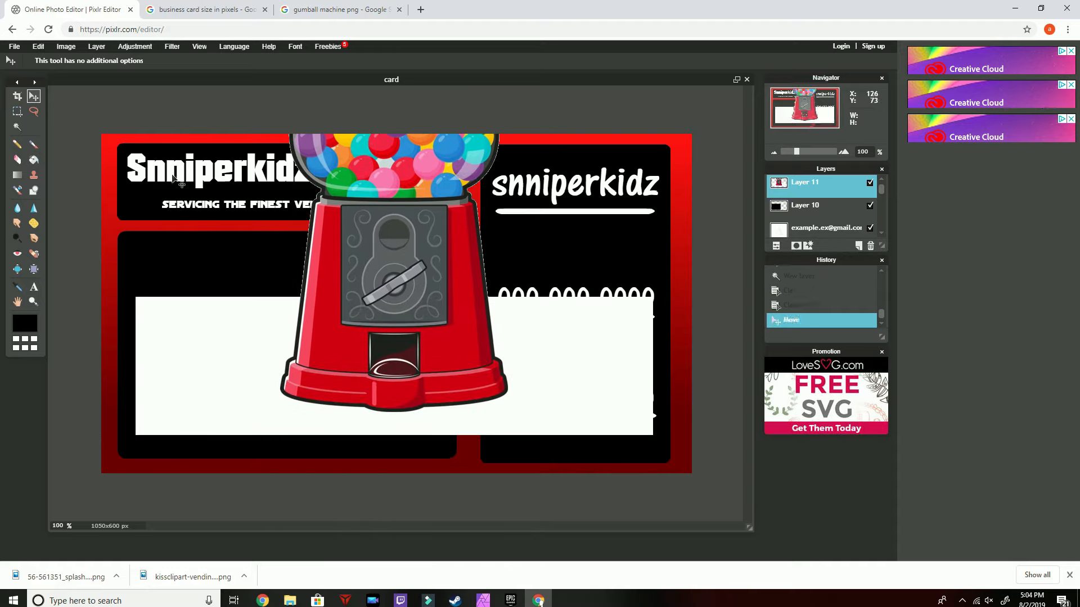
pyautogui.click(18, 127)
pyautogui.click(202, 299)
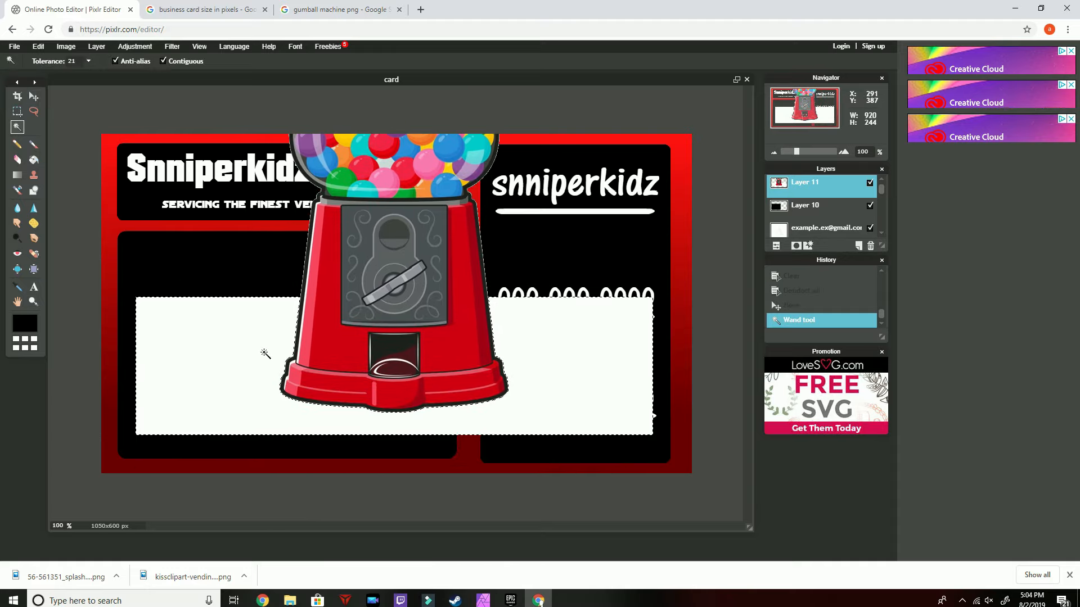
pyautogui.press('Delete')
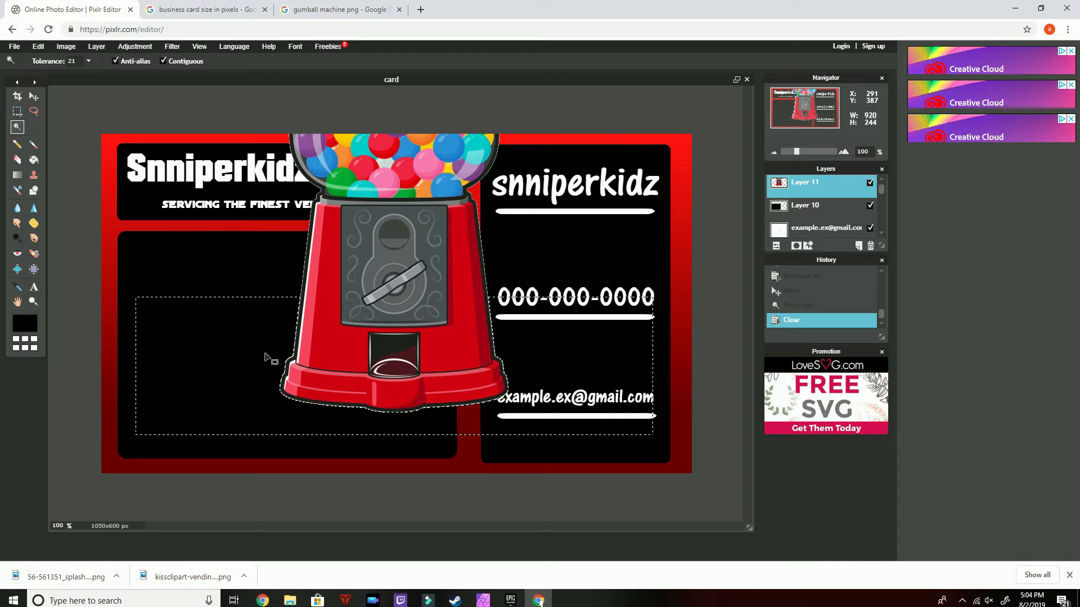
pyautogui.click(34, 96)
pyautogui.hotkey('ctrl', 'd')
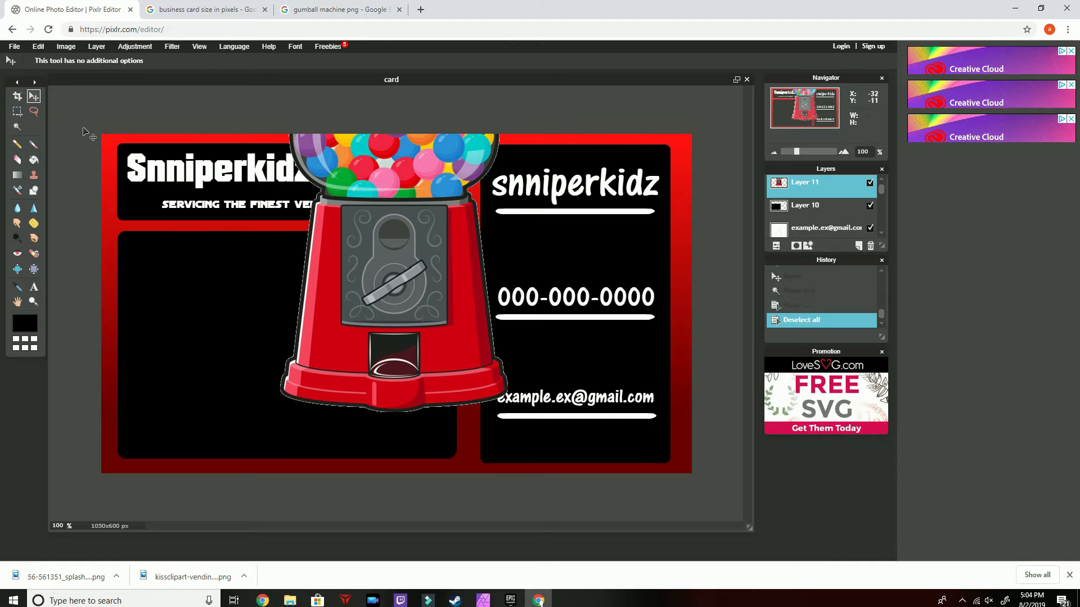
# Scale the gumball machine down with Free transform and place it in the right half of the black lower-left panel
pyautogui.click(1068, 575)
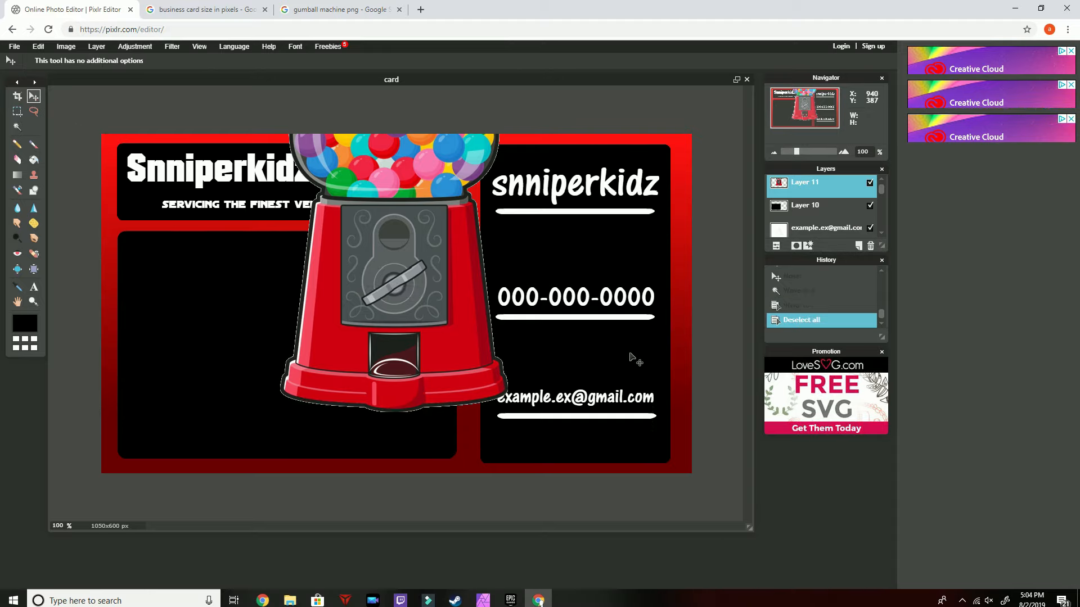
pyautogui.moveTo(410, 214); pyautogui.dragTo(343, 346)
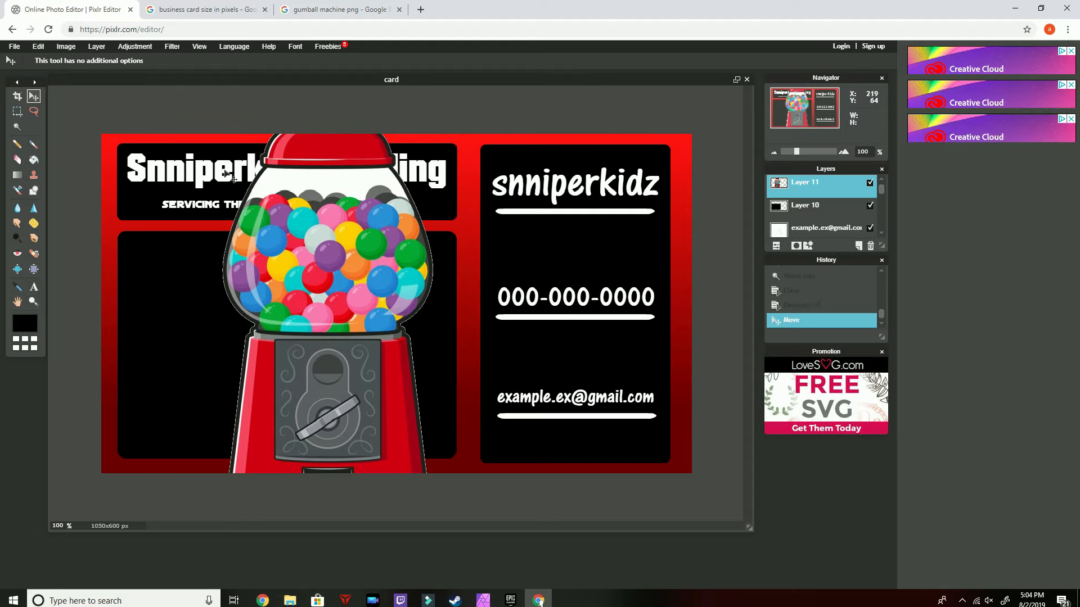
pyautogui.click(45, 47)
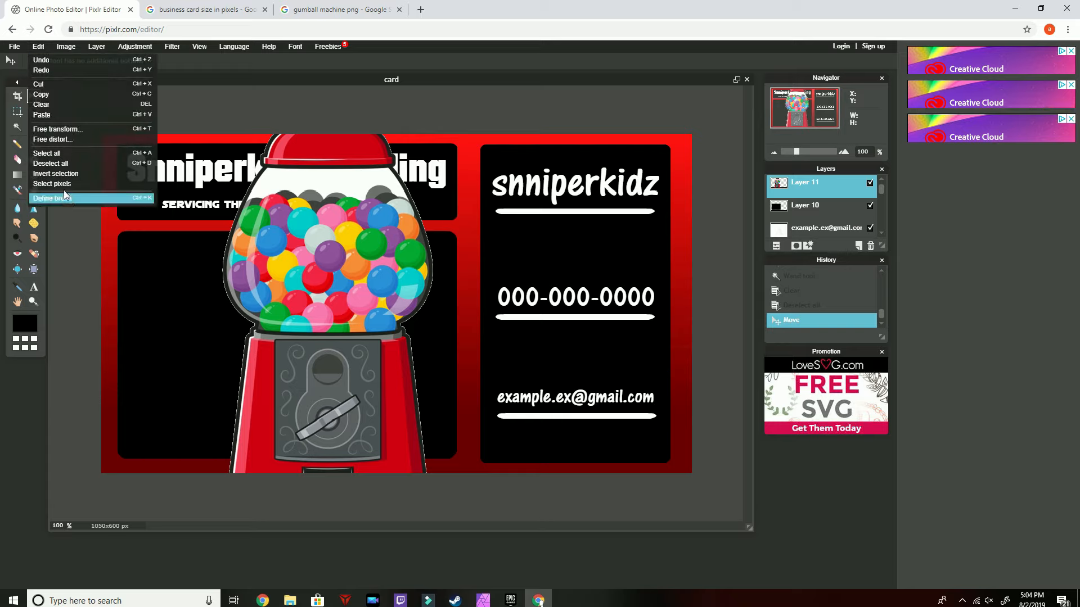
pyautogui.click(58, 130)
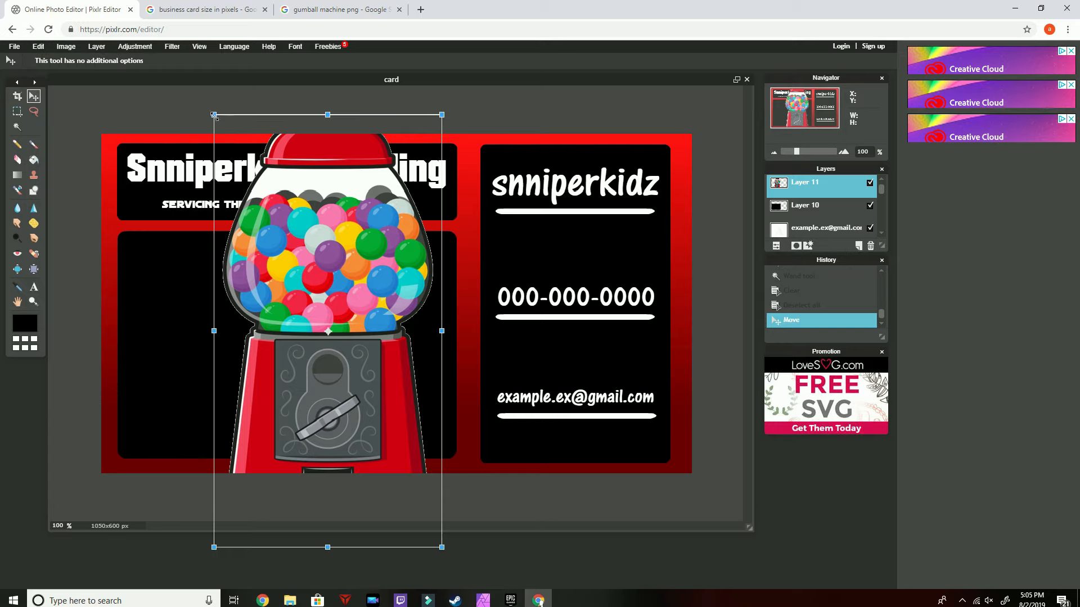
pyautogui.moveTo(214, 115); pyautogui.dragTo(279, 215)
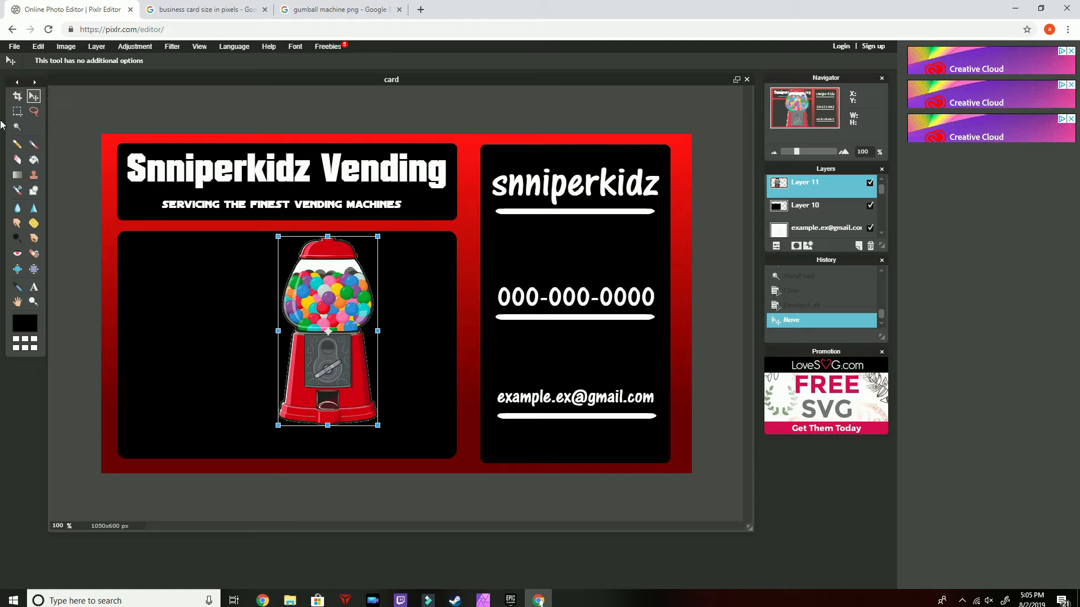
pyautogui.moveTo(335, 318); pyautogui.dragTo(384, 331)
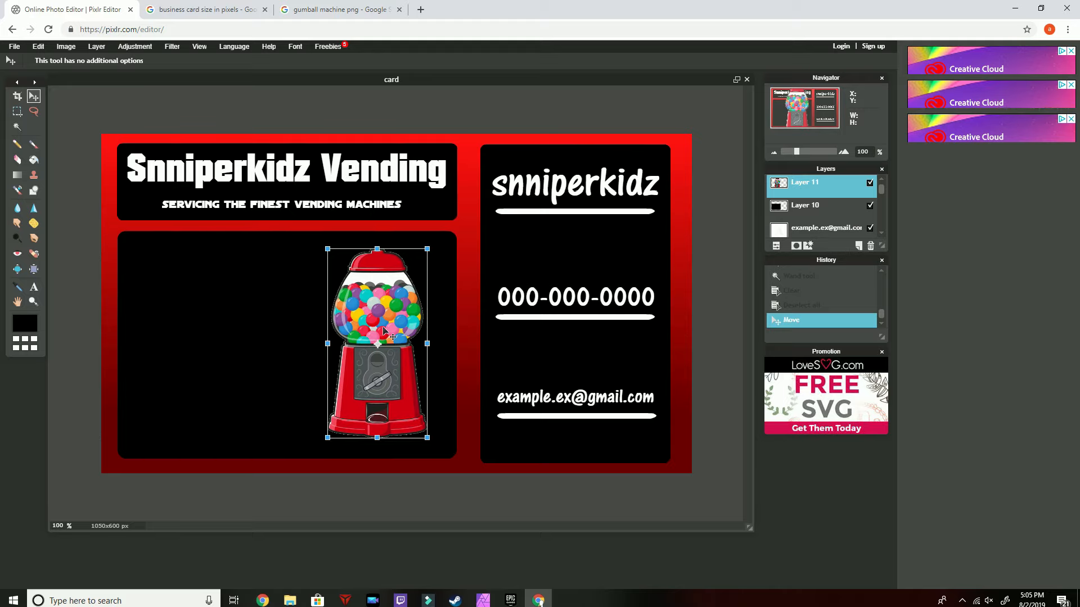
pyautogui.click(524, 473)
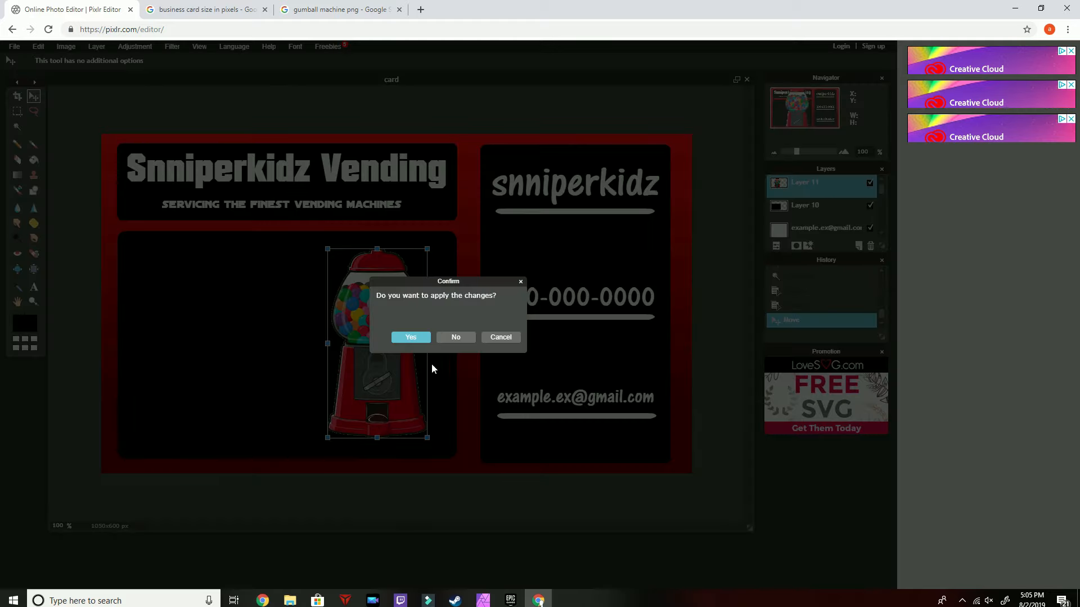
pyautogui.click(416, 337)
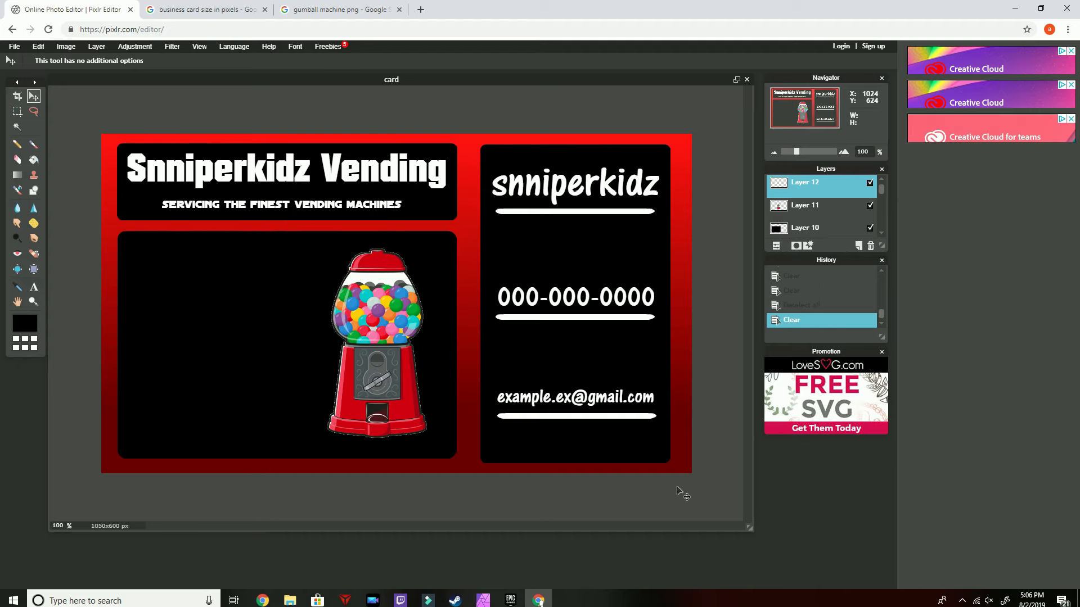
# Paste the yellow candy vending machine image, scale it down and place it in the left half of the lower-left panel
pyautogui.hotkey('ctrl', 'v')
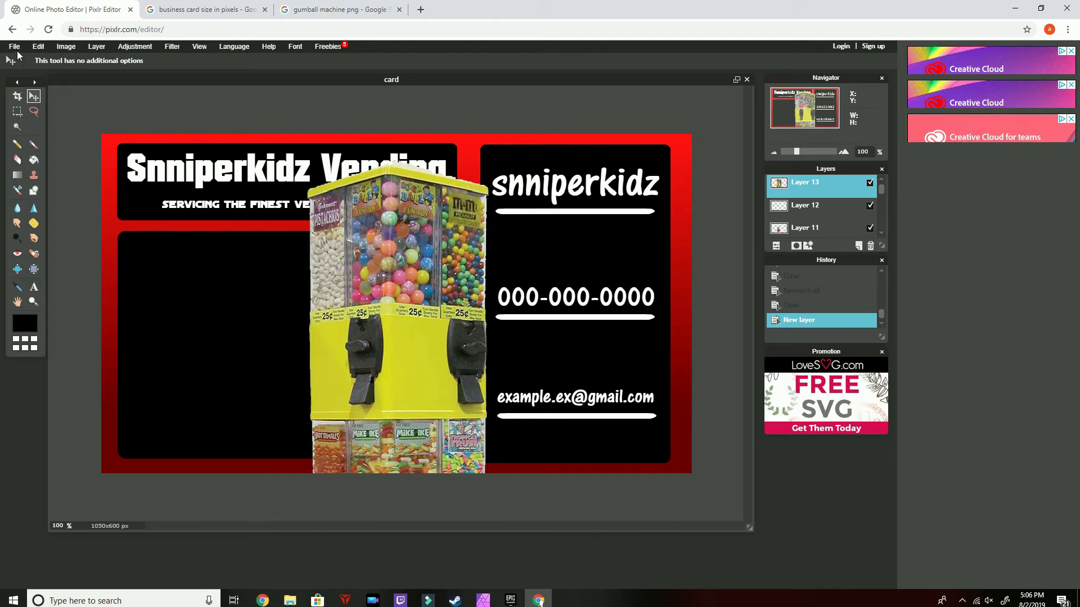
pyautogui.click(38, 46)
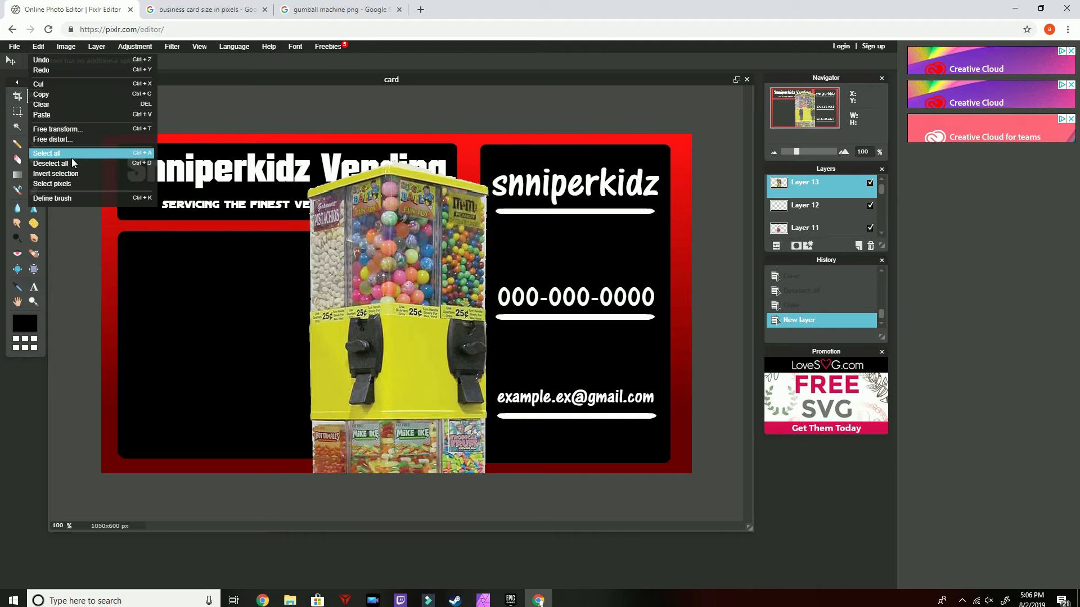
pyautogui.click(71, 130)
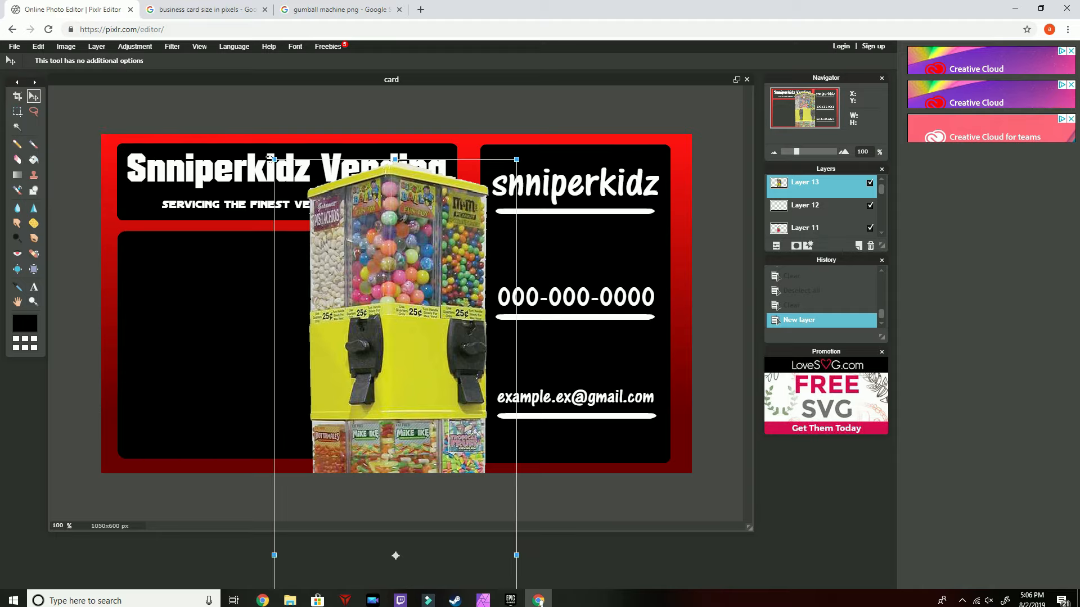
pyautogui.moveTo(274, 159); pyautogui.dragTo(145, 244)
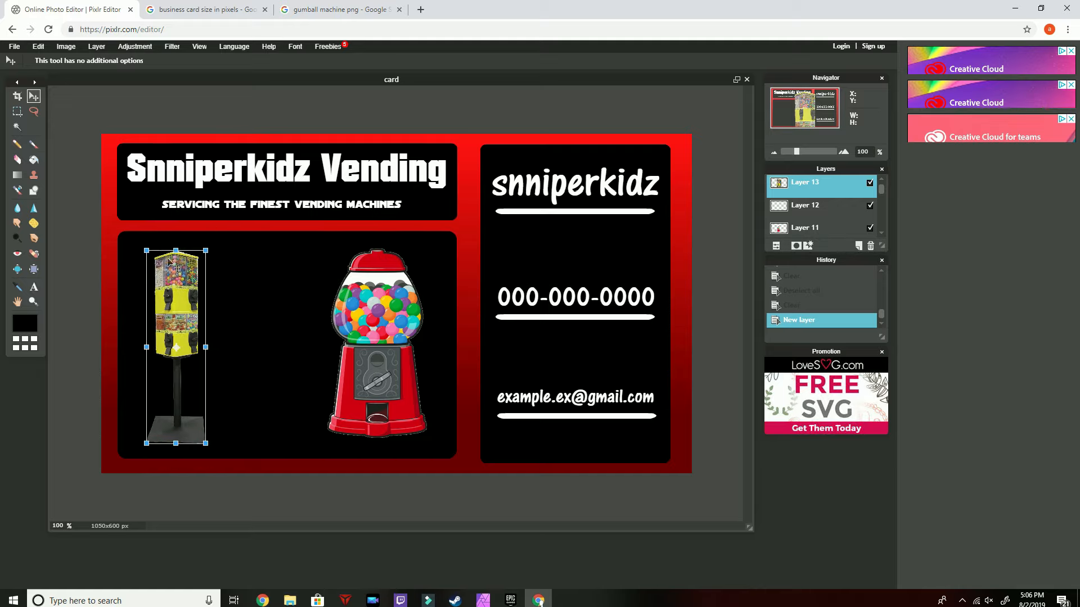
pyautogui.moveTo(177, 281); pyautogui.dragTo(223, 286)
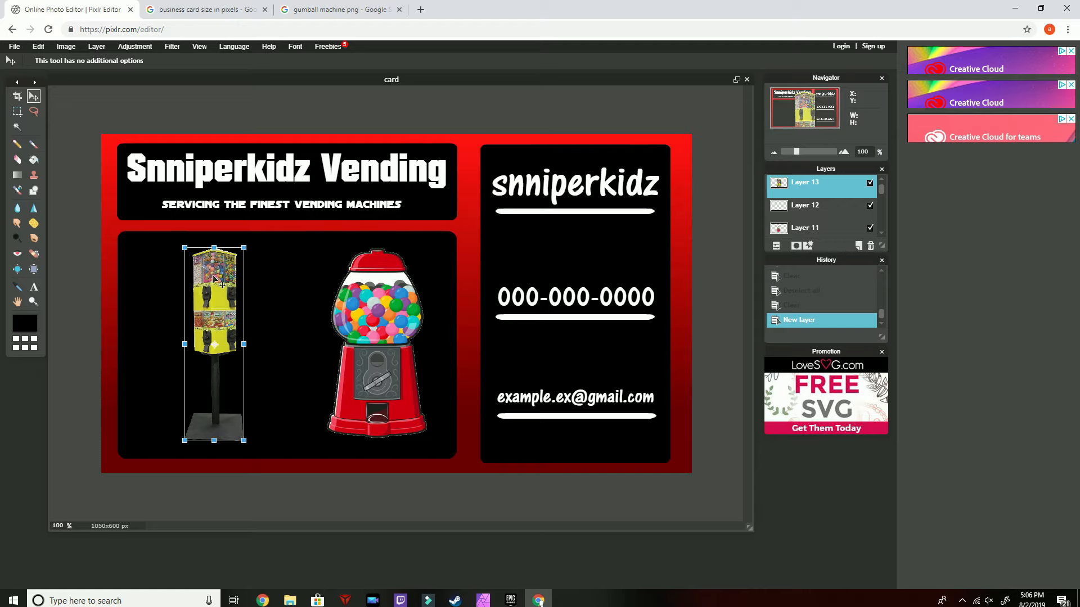
pyautogui.press('Return')
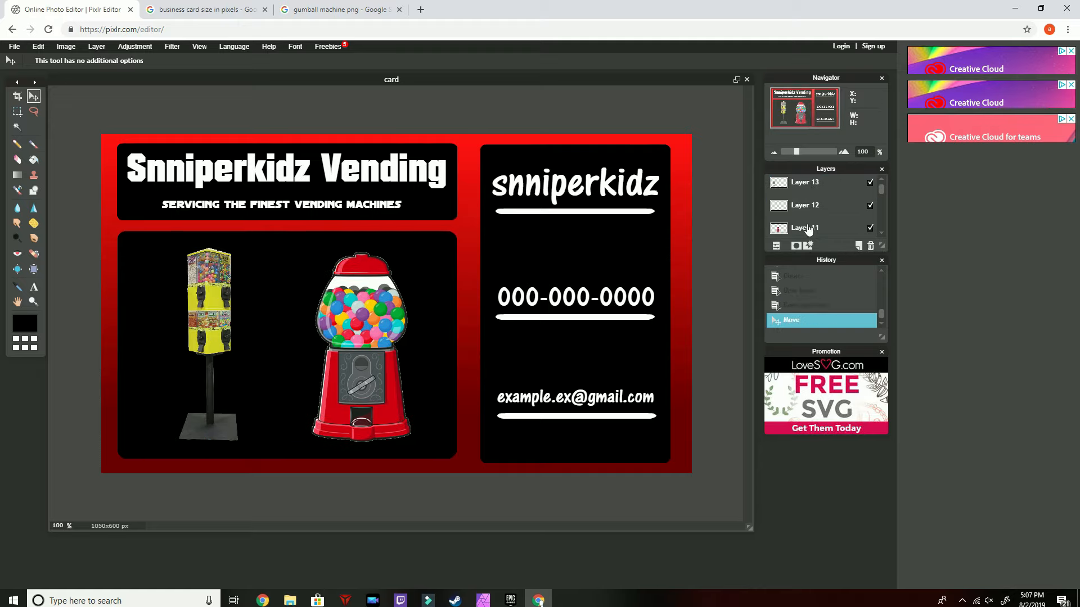
# Give the vending machine clipart layer a white outer glow with hardness 3 and size 23
pyautogui.click(805, 226)
pyautogui.click(871, 231)
pyautogui.click(871, 231)
pyautogui.click(808, 246)
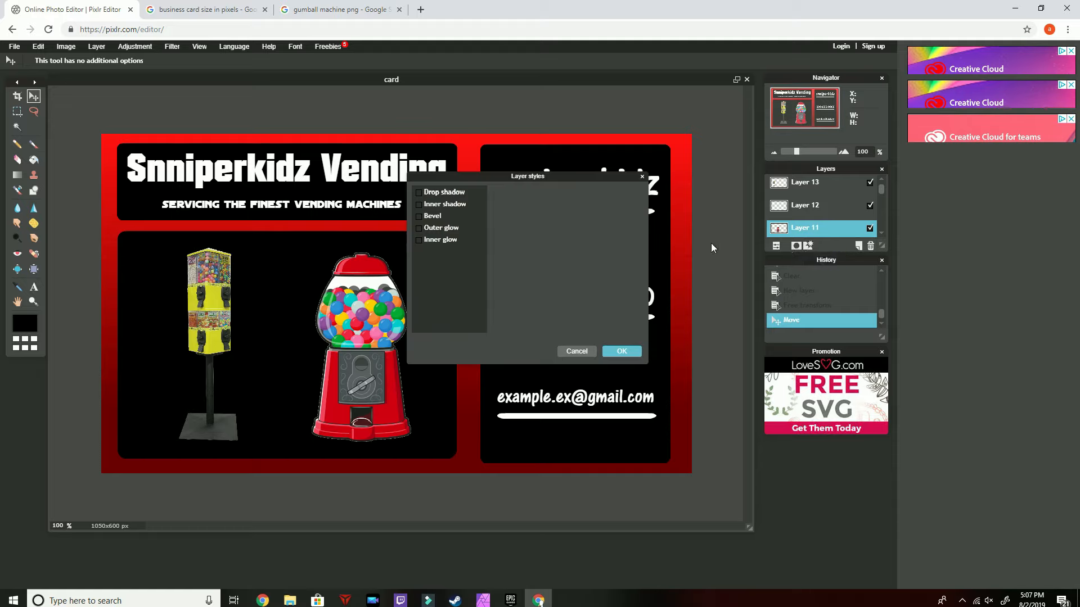
pyautogui.click(439, 230)
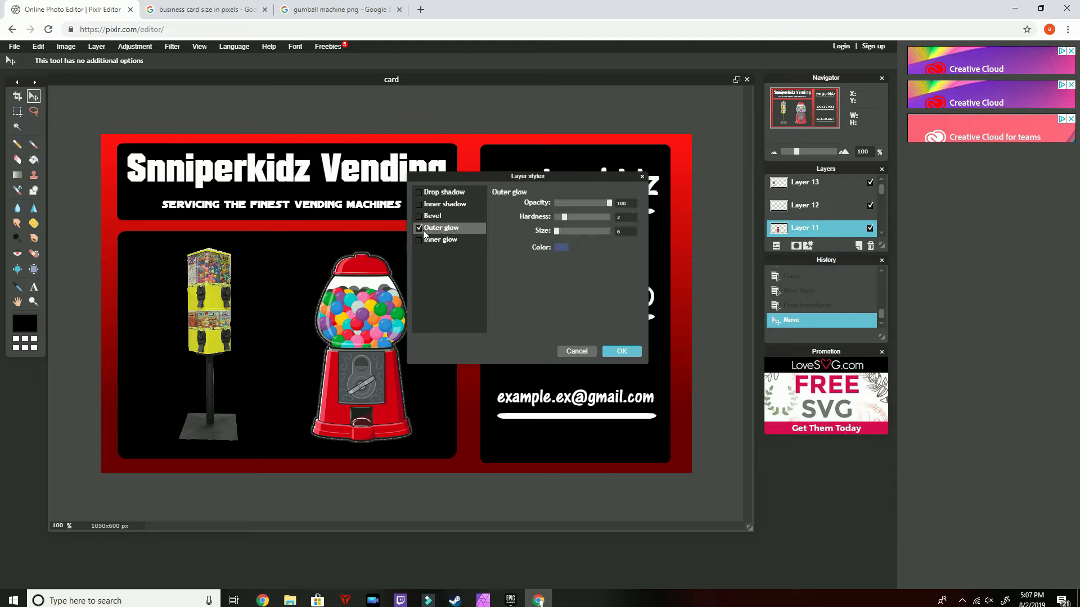
pyautogui.click(559, 248)
pyautogui.moveTo(456, 243); pyautogui.dragTo(455, 184)
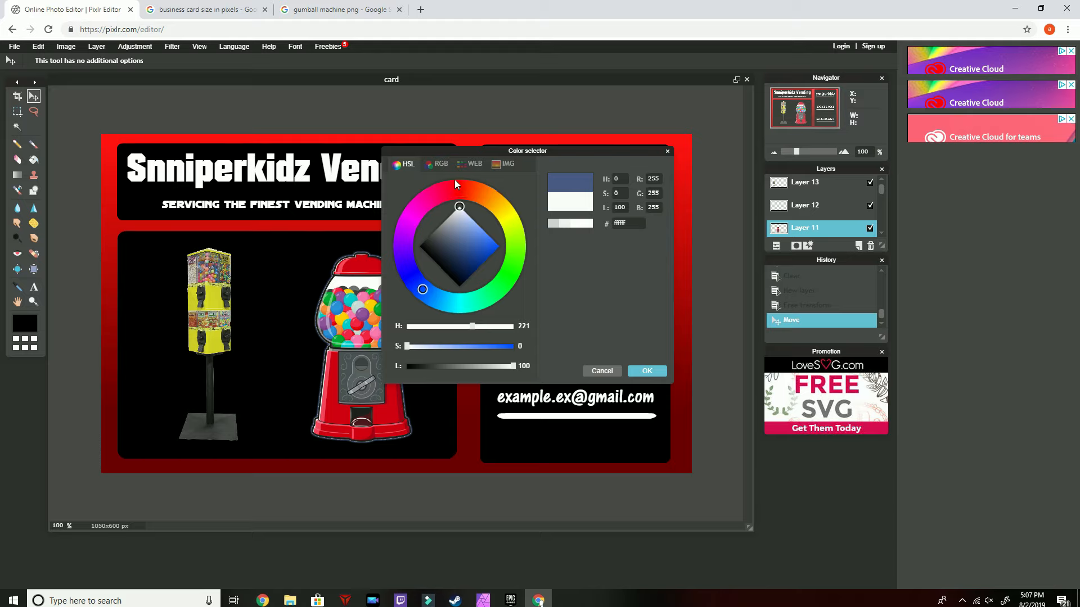
pyautogui.click(647, 371)
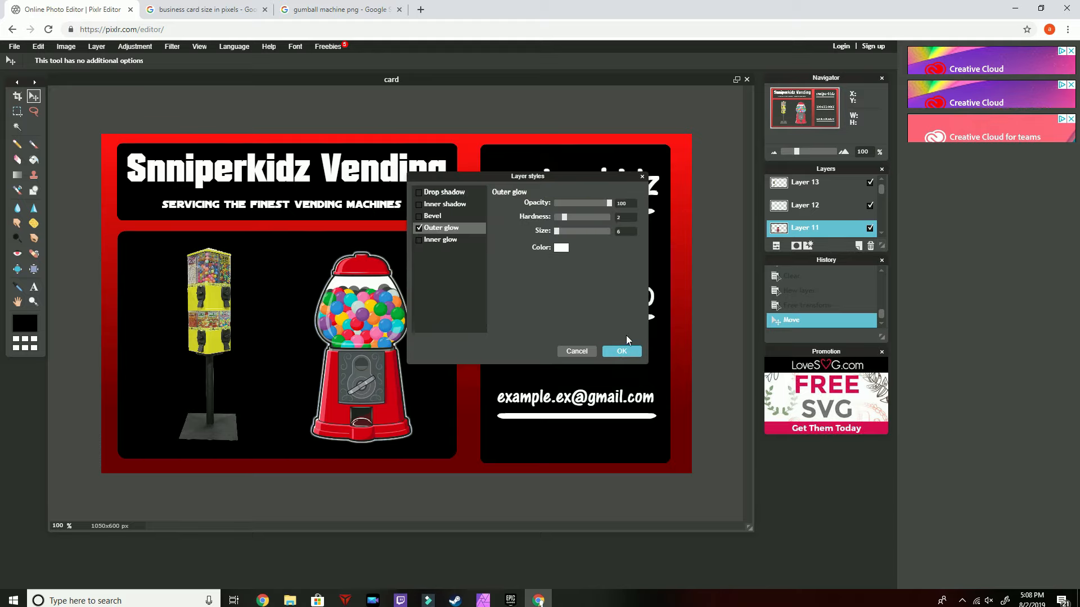
pyautogui.click(569, 217)
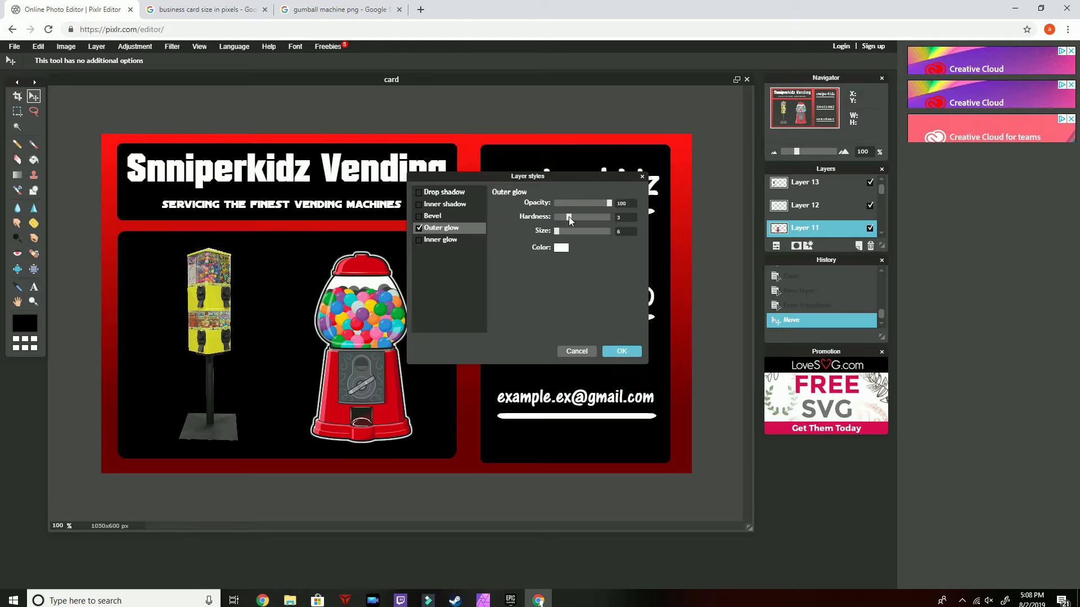
pyautogui.click(565, 231)
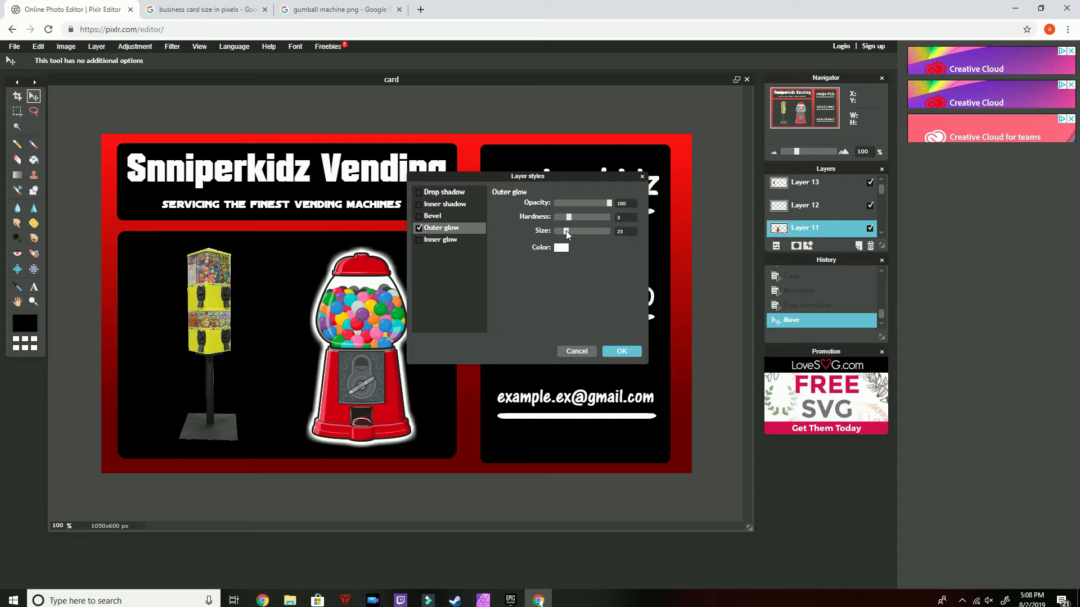
pyautogui.click(622, 351)
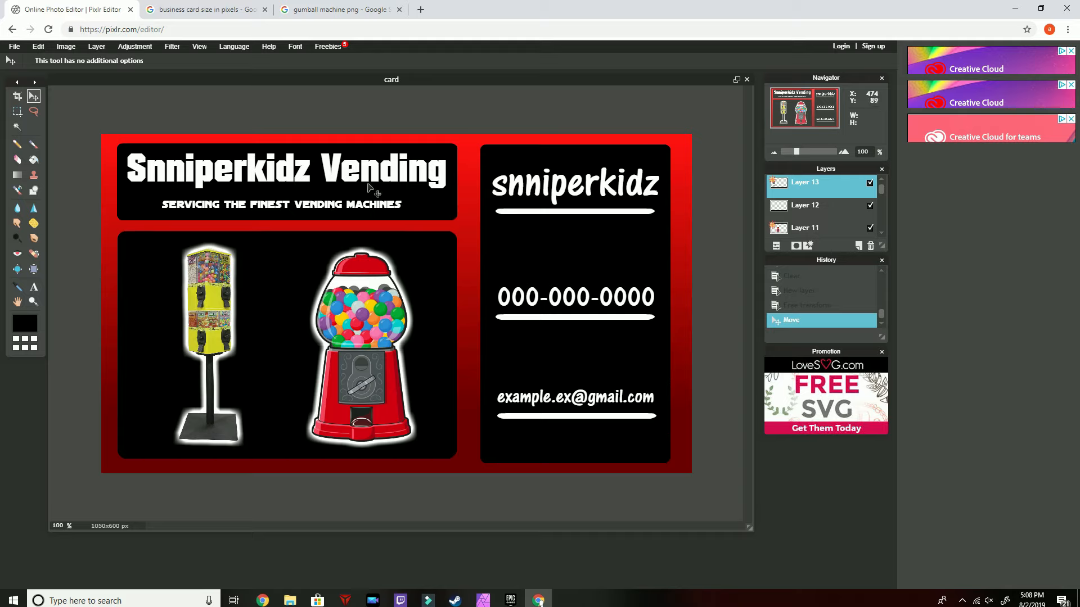
# Save the card to the computer as a JPEG named card, raising the quality setting
pyautogui.click(13, 49)
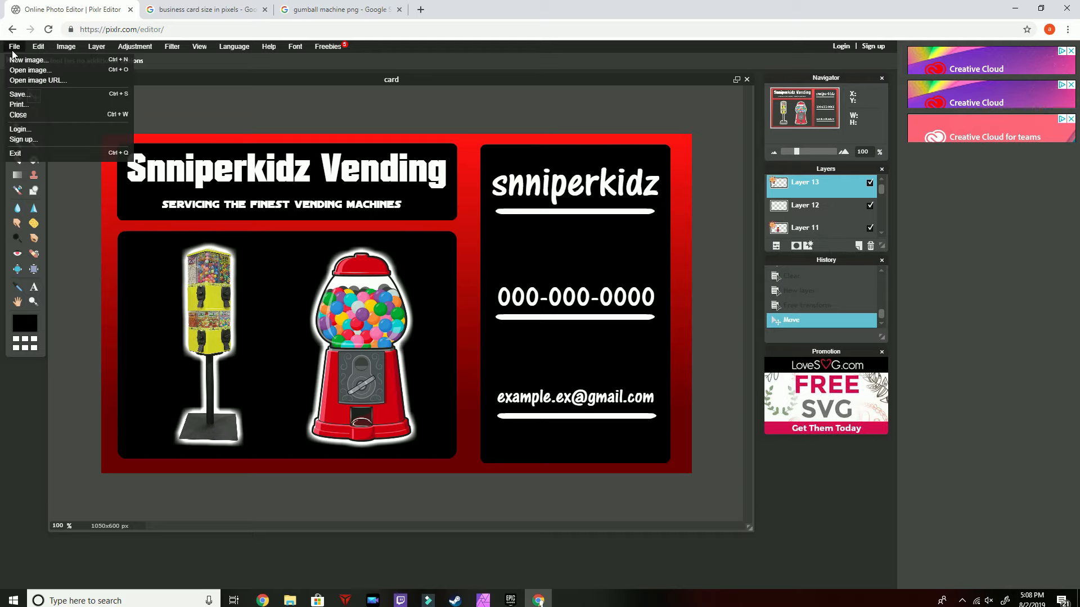
pyautogui.click(18, 94)
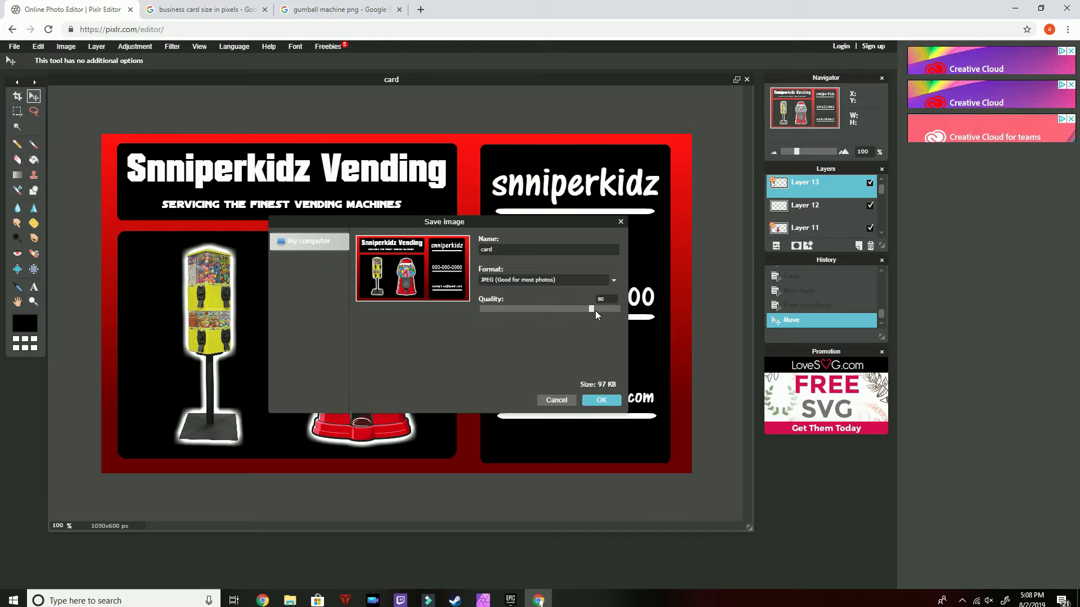
pyautogui.moveTo(595, 310); pyautogui.dragTo(617, 309)
pyautogui.click(601, 400)
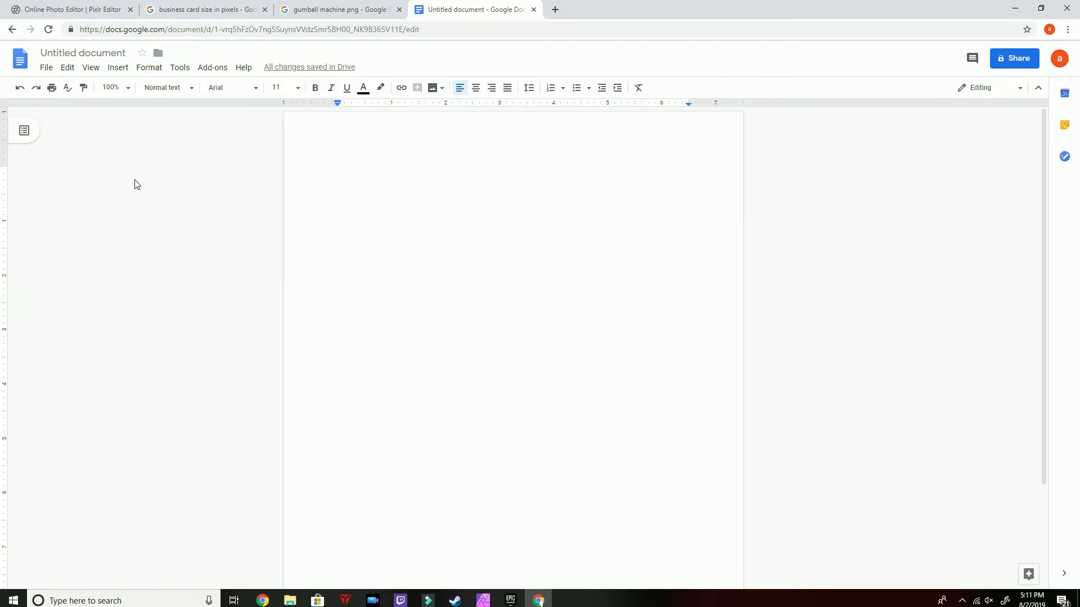
# Insert the saved card image into the blank document by uploading the file from the computer
pyautogui.click(118, 68)
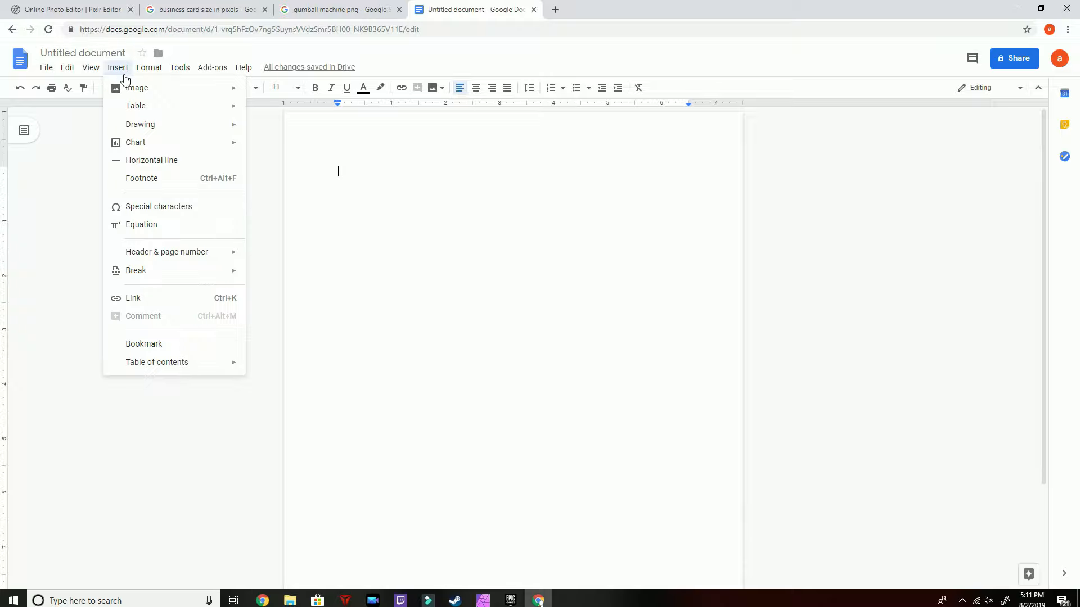
pyautogui.moveTo(137, 88)
pyautogui.click(295, 93)
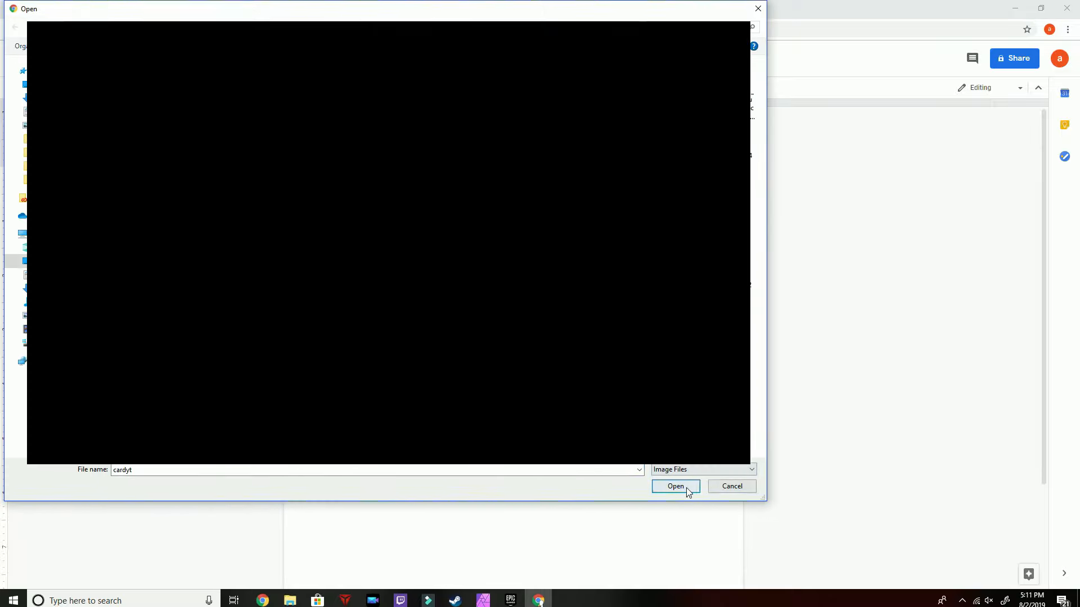
pyautogui.click(688, 489)
pyautogui.click(613, 345)
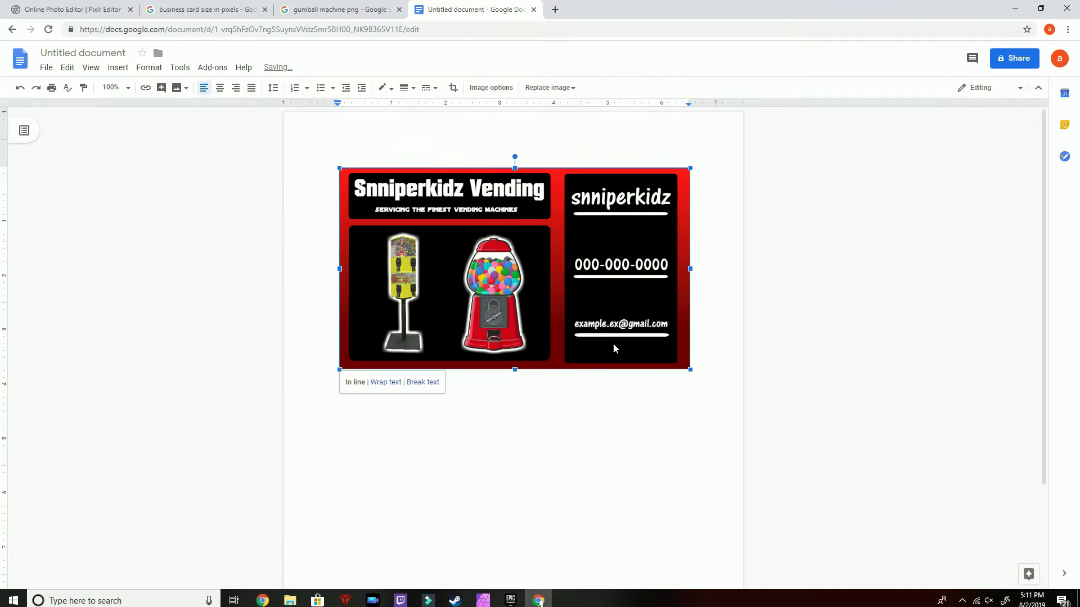
# Shrink the card image to about a third of its width and start a new line below it
pyautogui.moveTo(690, 370); pyautogui.dragTo(498, 258)
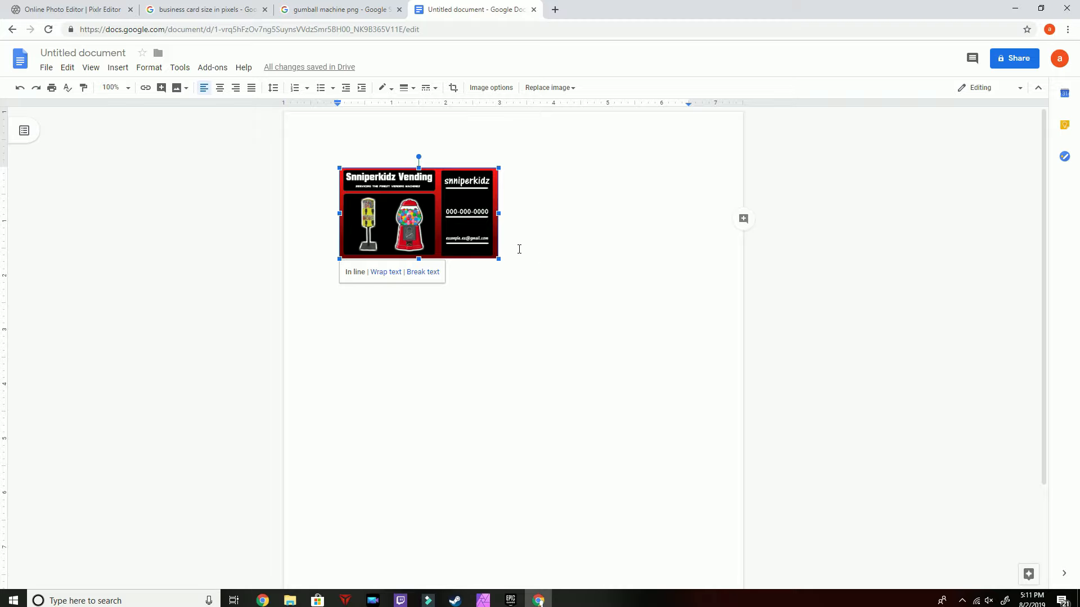
pyautogui.click(518, 254)
pyautogui.press('Return')
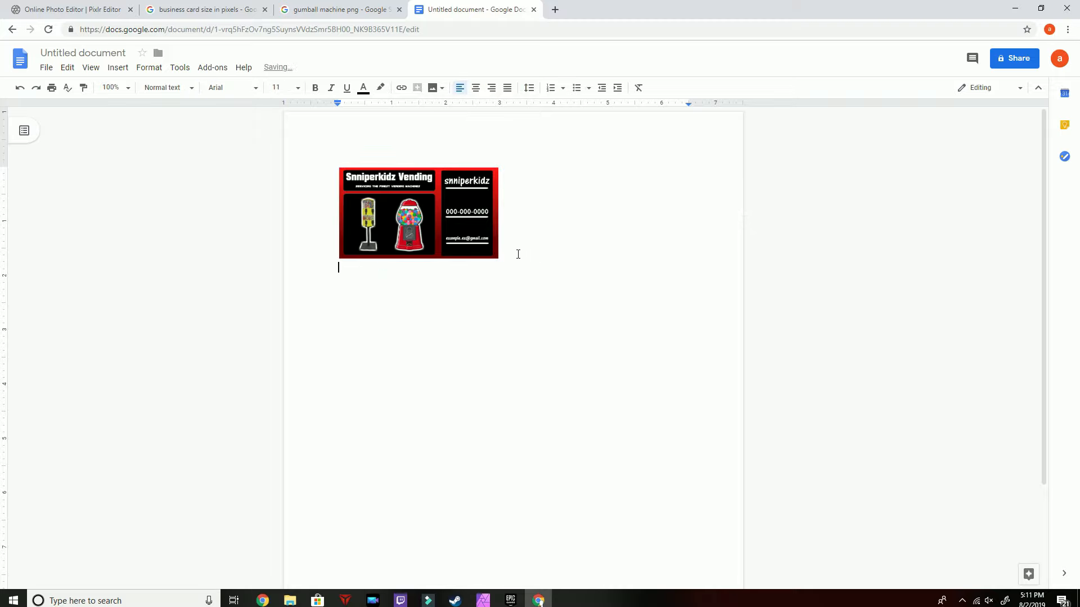
# Paste the card image twelve times to fill the pages with a two-column grid of cards
pyautogui.hotkey('ctrl', 'v')
pyautogui.hotkey('ctrl', 'v')
pyautogui.hotkey('ctrl', 'v')
pyautogui.hotkey('ctrl', 'v')
pyautogui.hotkey('ctrl', 'v')
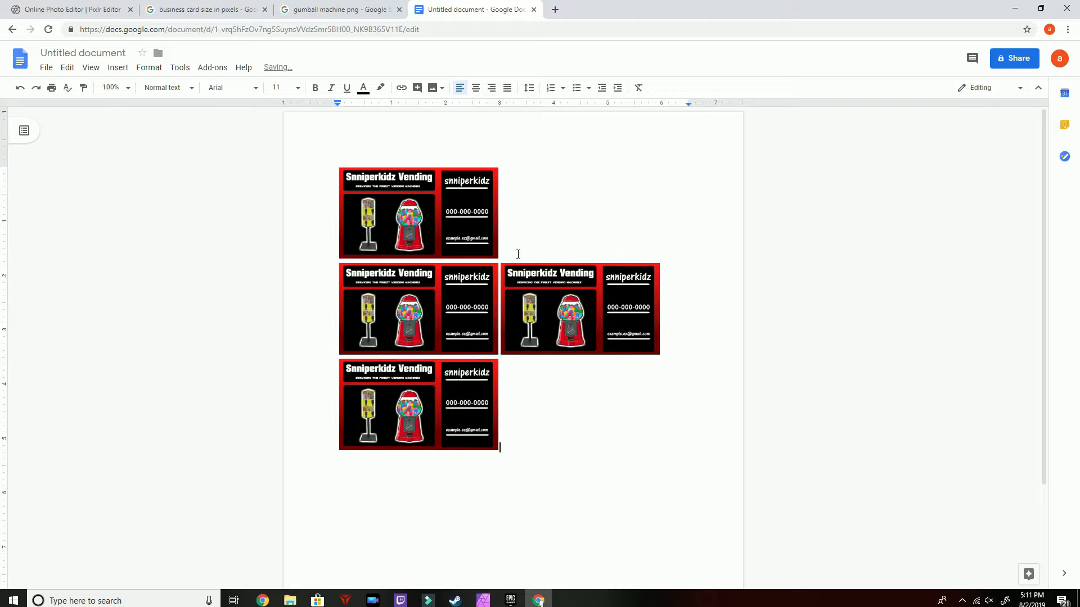
pyautogui.hotkey('ctrl', 'v')
pyautogui.hotkey('ctrl', 'v')
pyautogui.hotkey('ctrl', 'v')
pyautogui.hotkey('ctrl', 'v')
pyautogui.hotkey('ctrl', 'v')
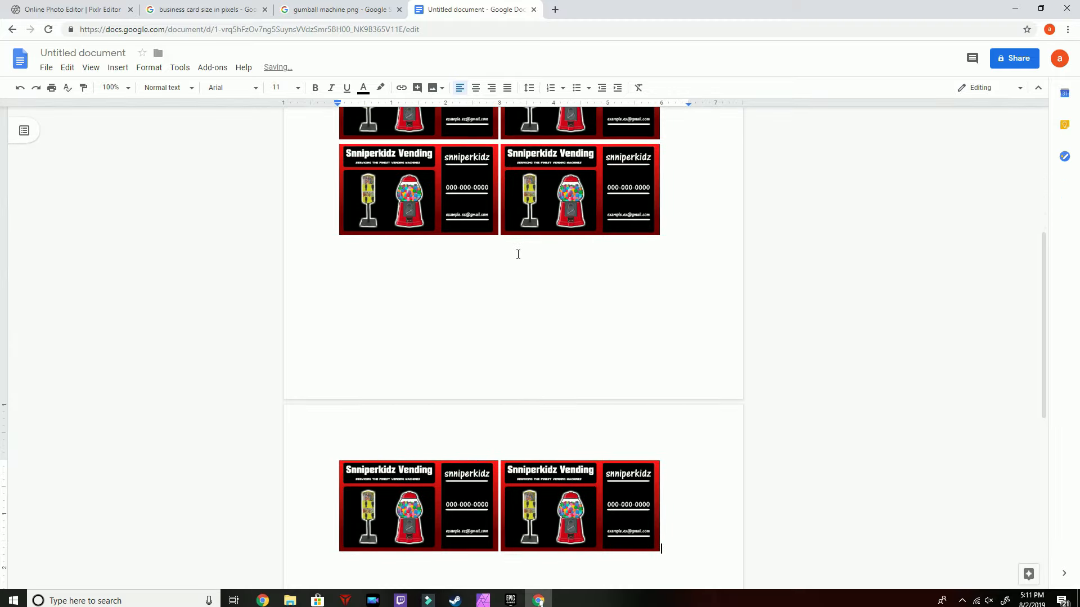
pyautogui.hotkey('ctrl', 'v')
pyautogui.hotkey('ctrl', 'v')
pyautogui.hotkey('ctrl', 'v')
pyautogui.hotkey('ctrl', 'v')
pyautogui.hotkey('ctrl', 'v')
pyautogui.hotkey('ctrl', 'v')
pyautogui.hotkey('ctrl', 'v')
pyautogui.hotkey('ctrl', 'v')
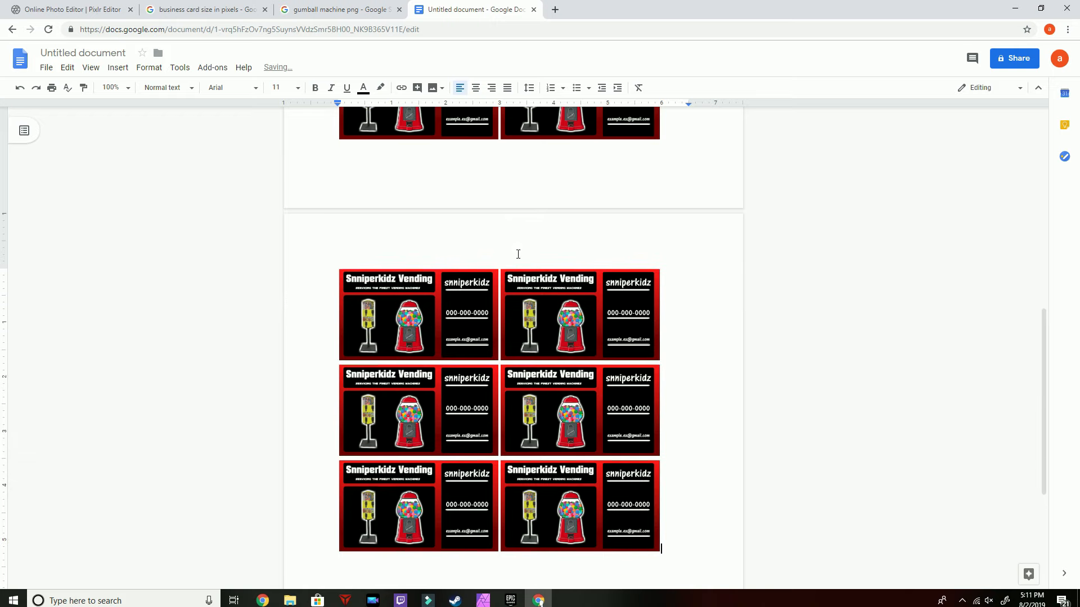
pyautogui.hotkey('ctrl', 'v')
pyautogui.hotkey('ctrl', 'v')
pyautogui.hotkey('ctrl', 'v')
pyautogui.hotkey('ctrl', 'v')
pyautogui.hotkey('ctrl', 'v')
pyautogui.hotkey('ctrl', 'v')
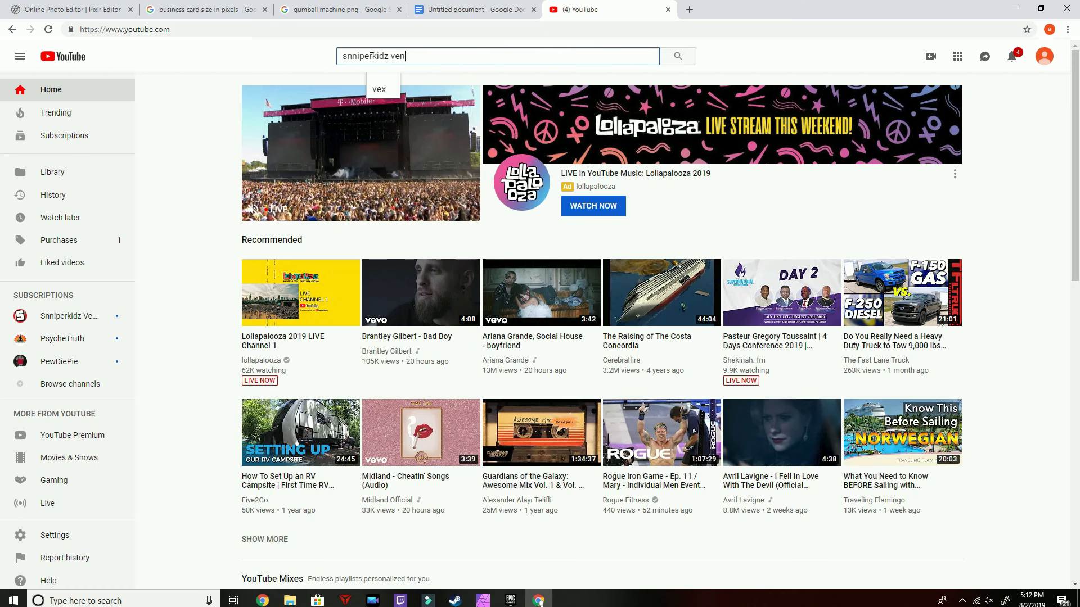
# Search YouTube for snniperkidz vending and open the Snniperkidz Vending channel page
pyautogui.write('ding')
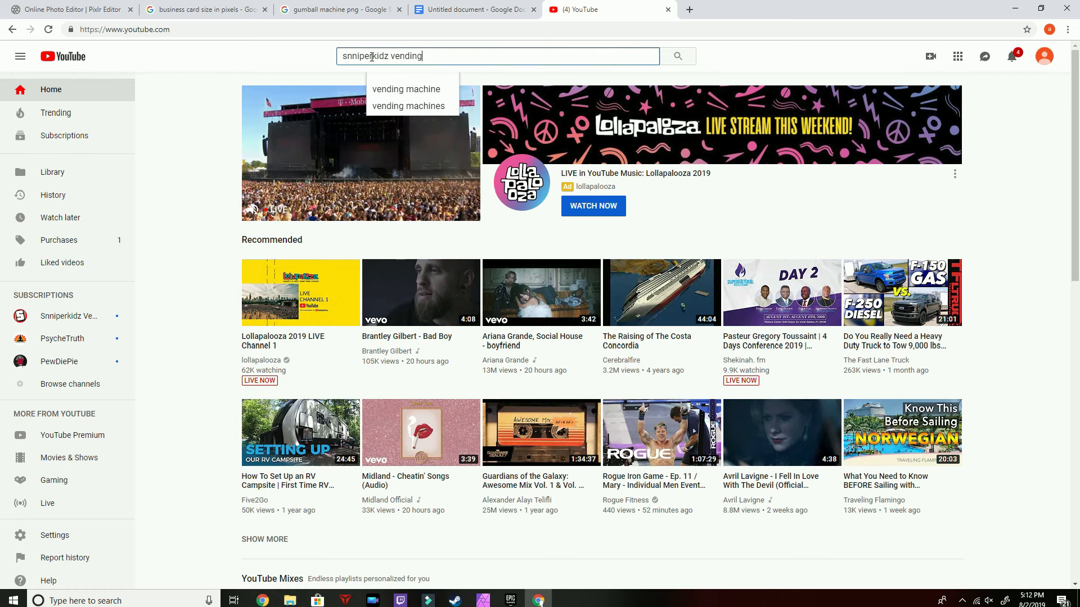
pyautogui.press('Return')
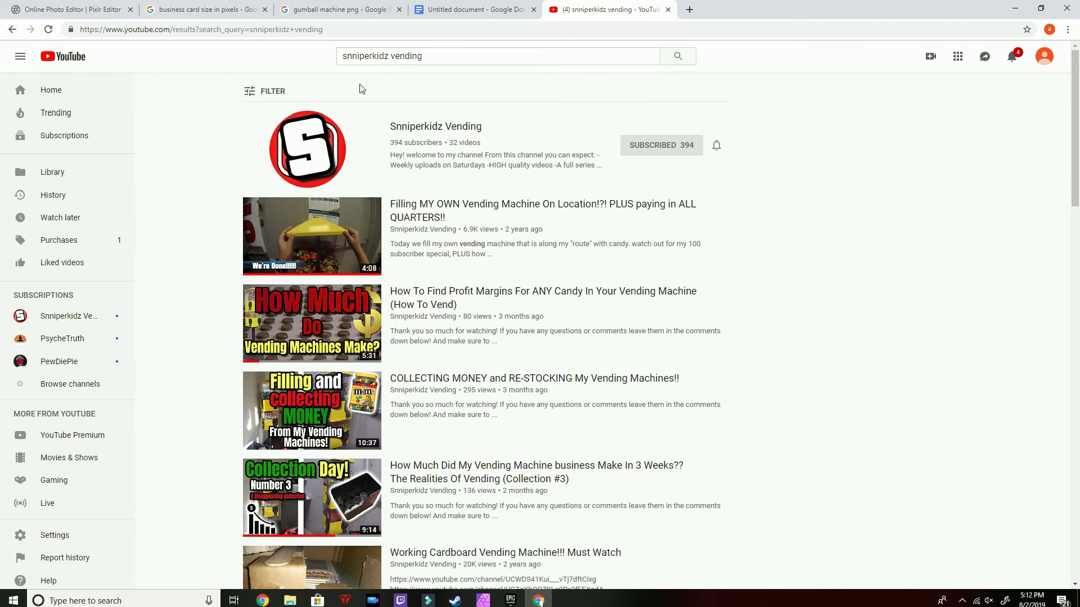
pyautogui.click(337, 141)
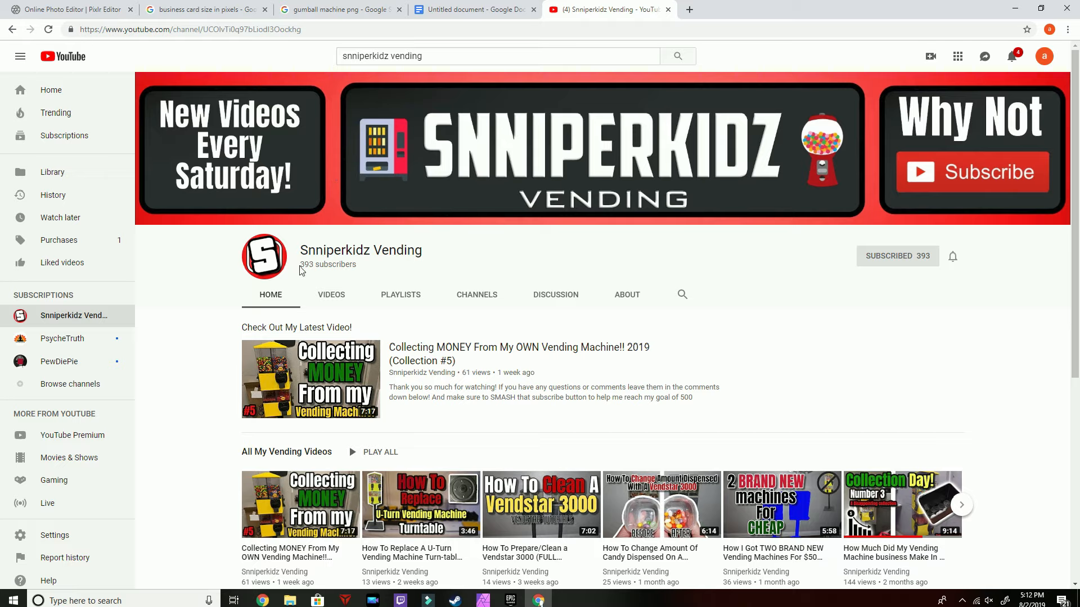
pyautogui.doubleClick(303, 266)
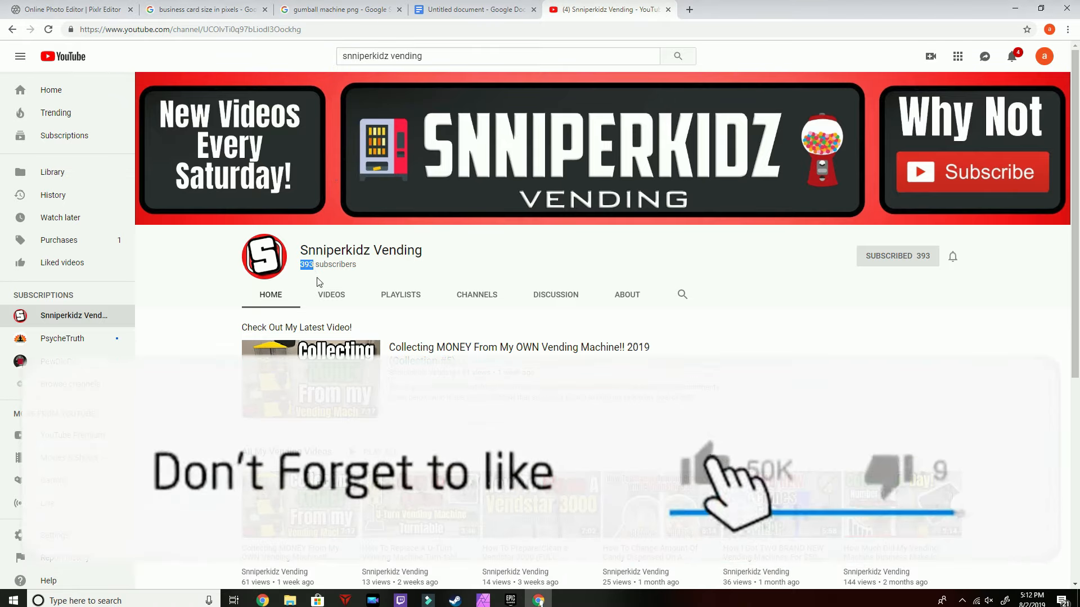